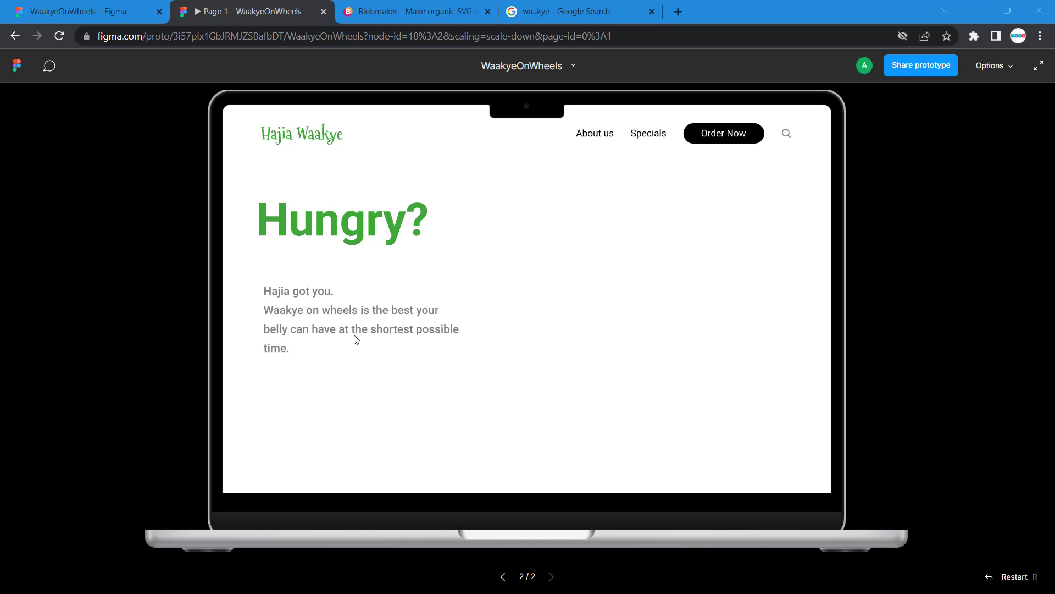
Switch to the Google image results for waakye and filter them by Creative Commons licenses
click(94, 15)
scroll(685, 319, right, 5)
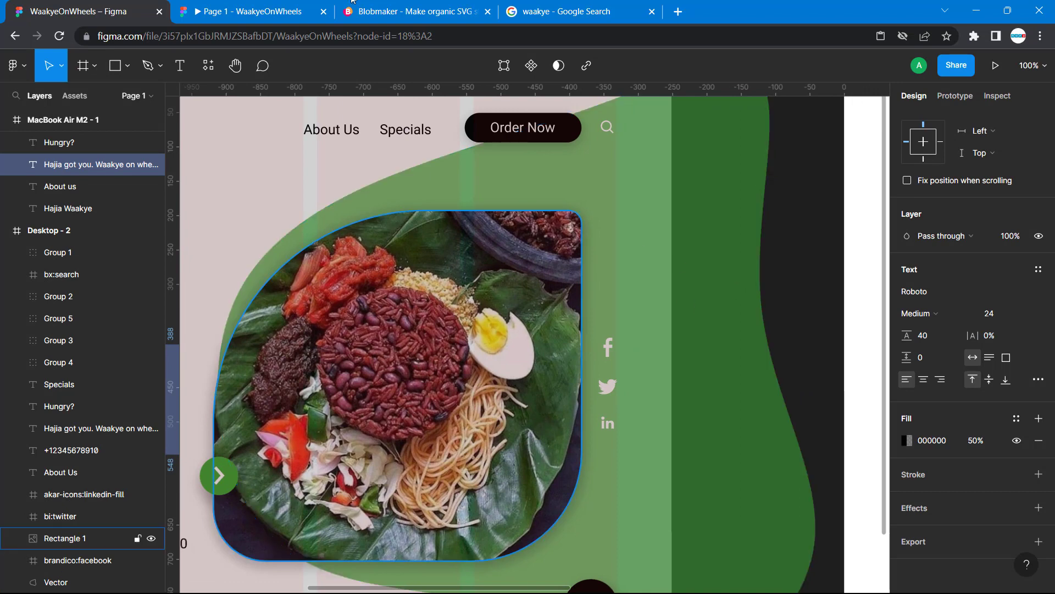
click(527, 11)
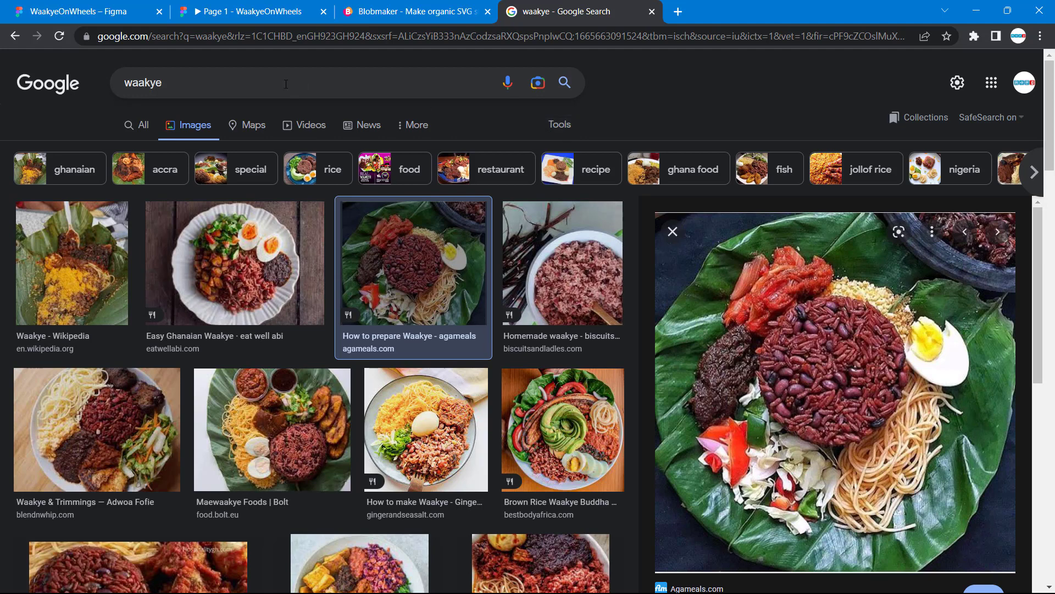
click(559, 126)
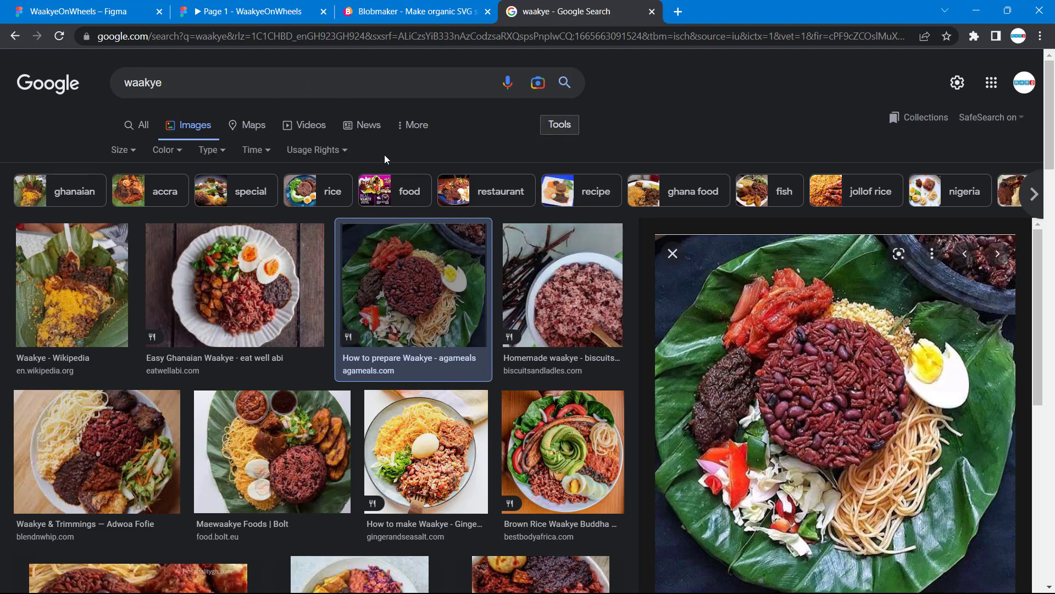
click(345, 153)
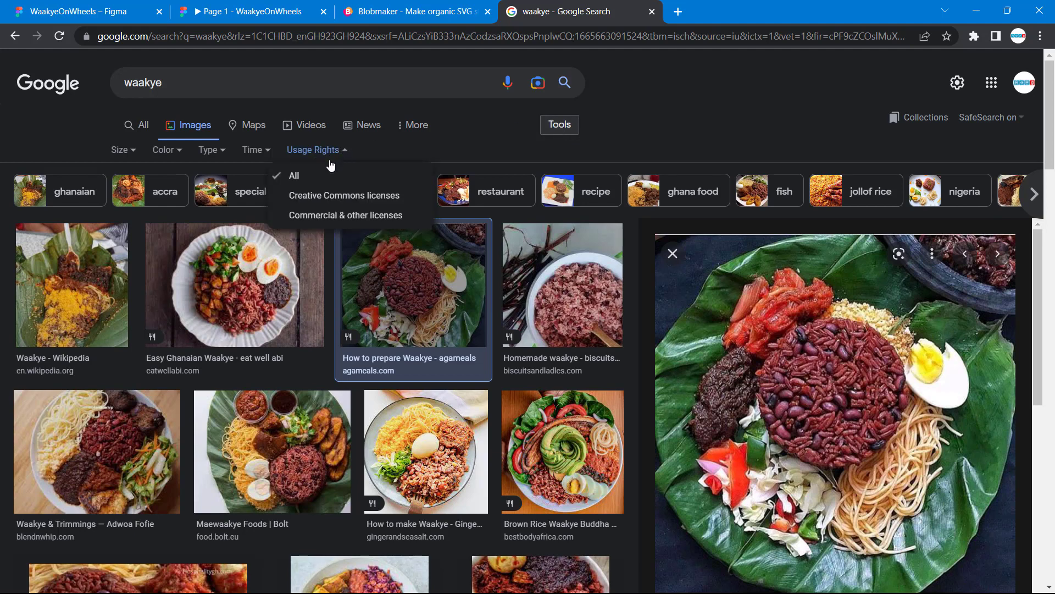
click(313, 204)
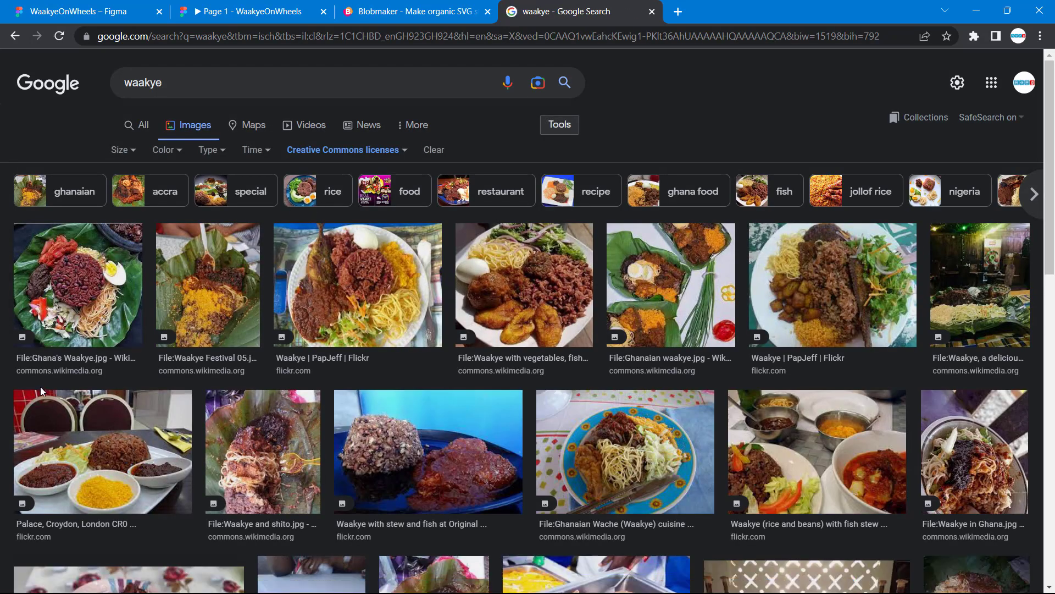
Copy the Wikimedia Commons image "Ghana's Waakye.jpg" and return to the WaakyeOnWheels design file in Figma
click(85, 322)
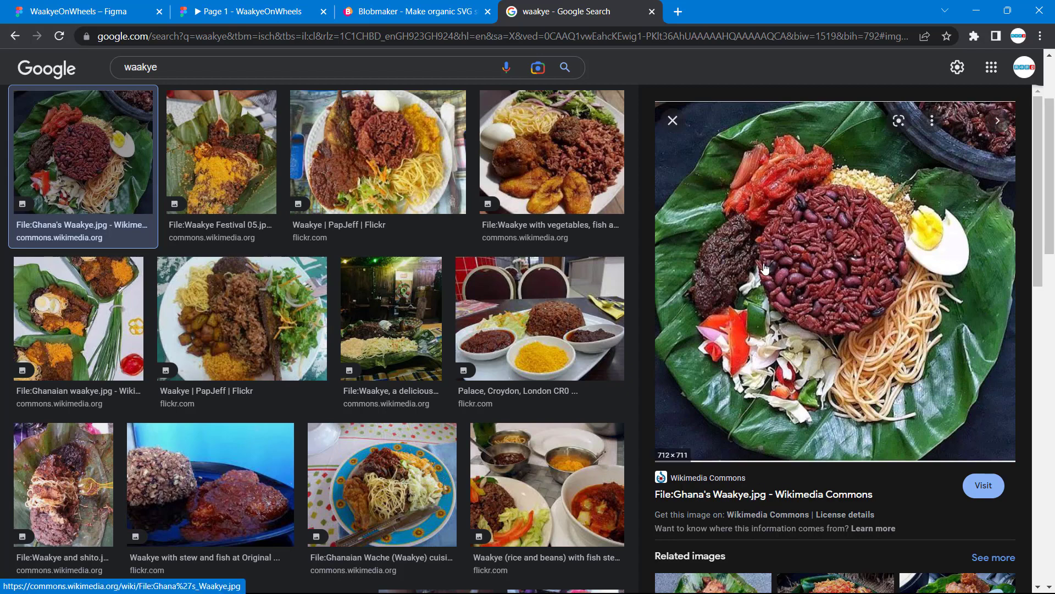
right_click(797, 250)
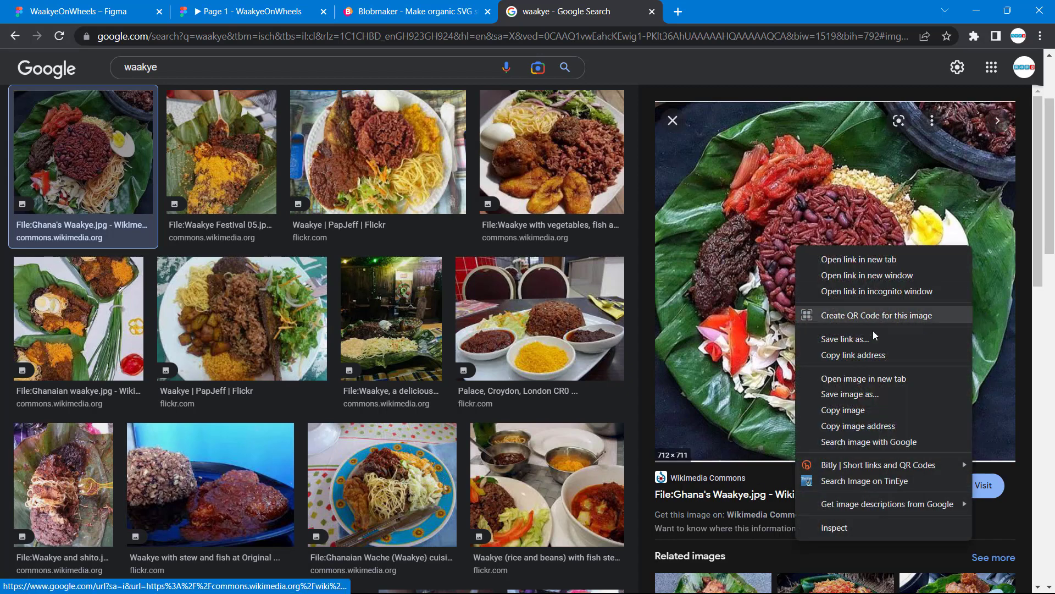
click(852, 413)
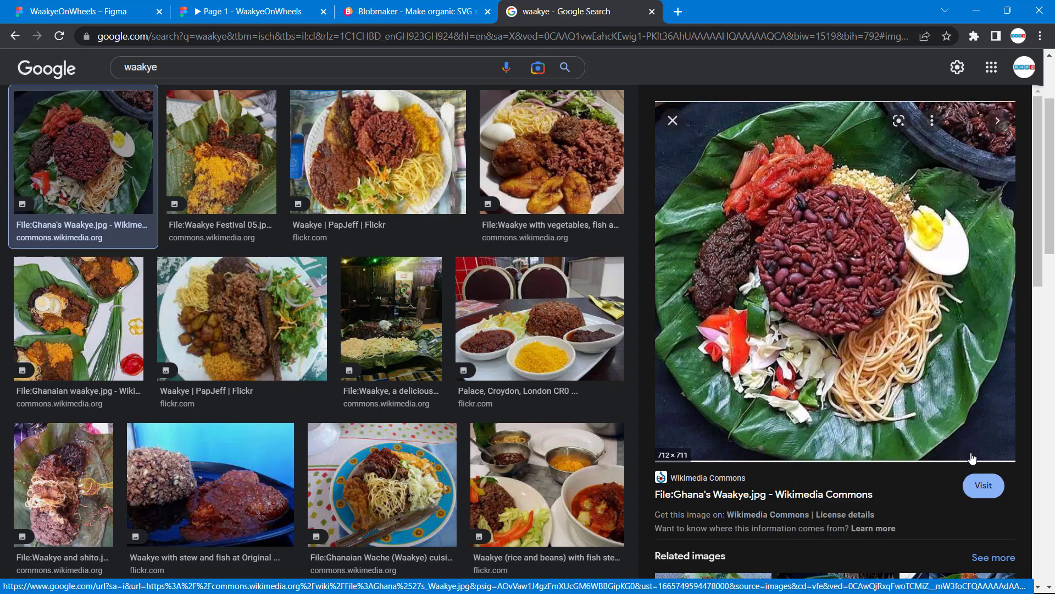
click(787, 510)
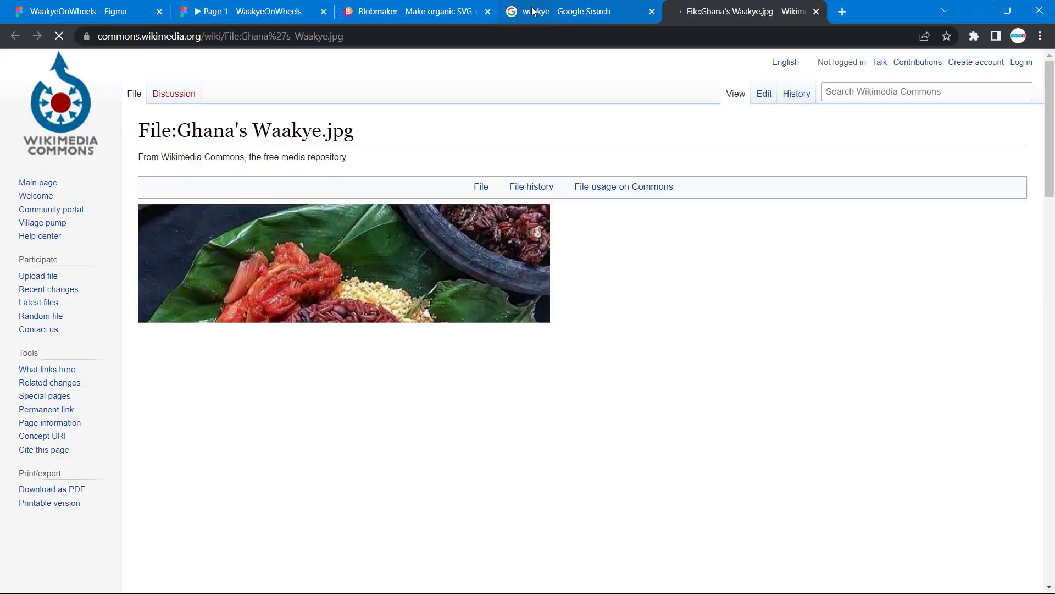
click(569, 10)
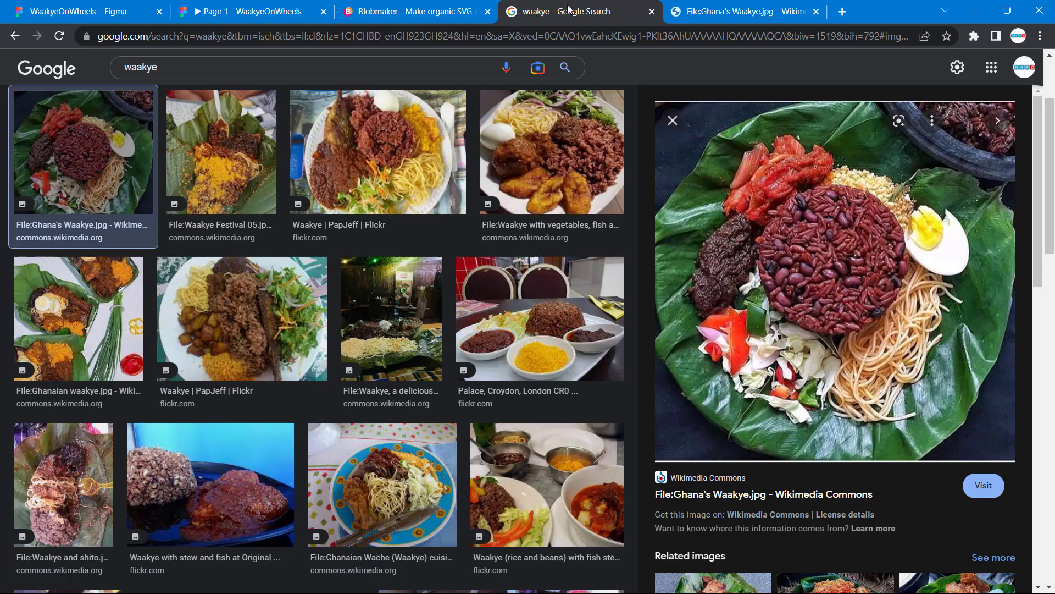
click(220, 11)
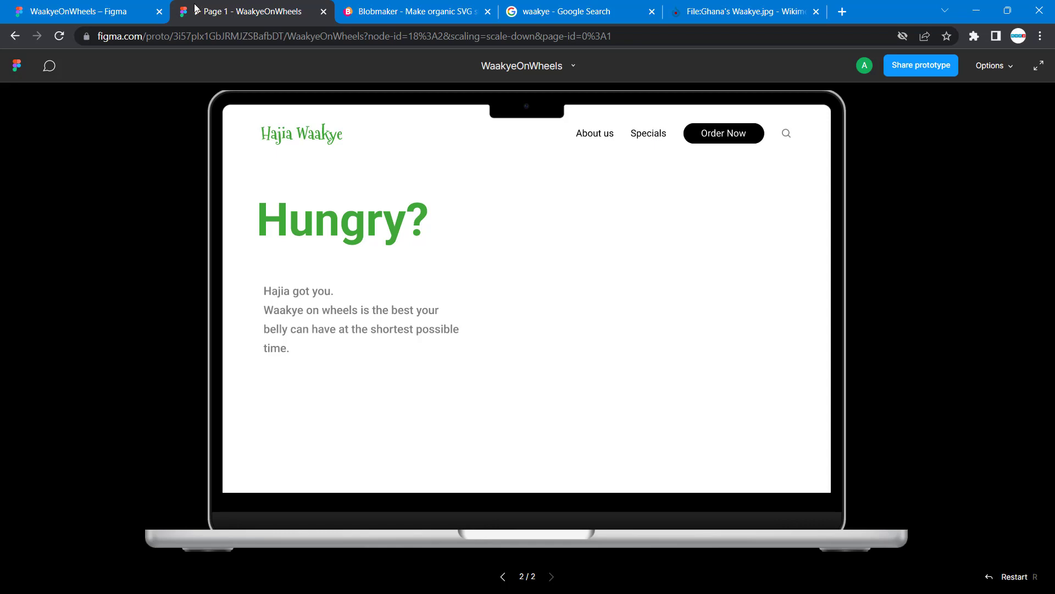
click(102, 14)
Try pasting the copied waakye image directly onto the MacBook Air M2 - 1 frame, then delete it
scroll(632, 320, right, 5)
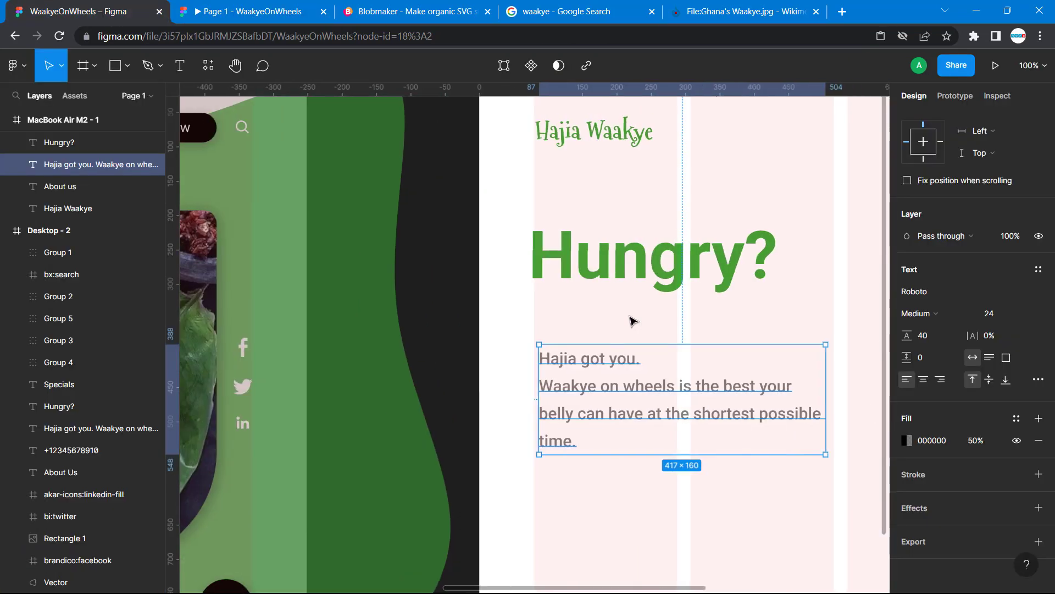
scroll(632, 321, right, 8)
click(576, 325)
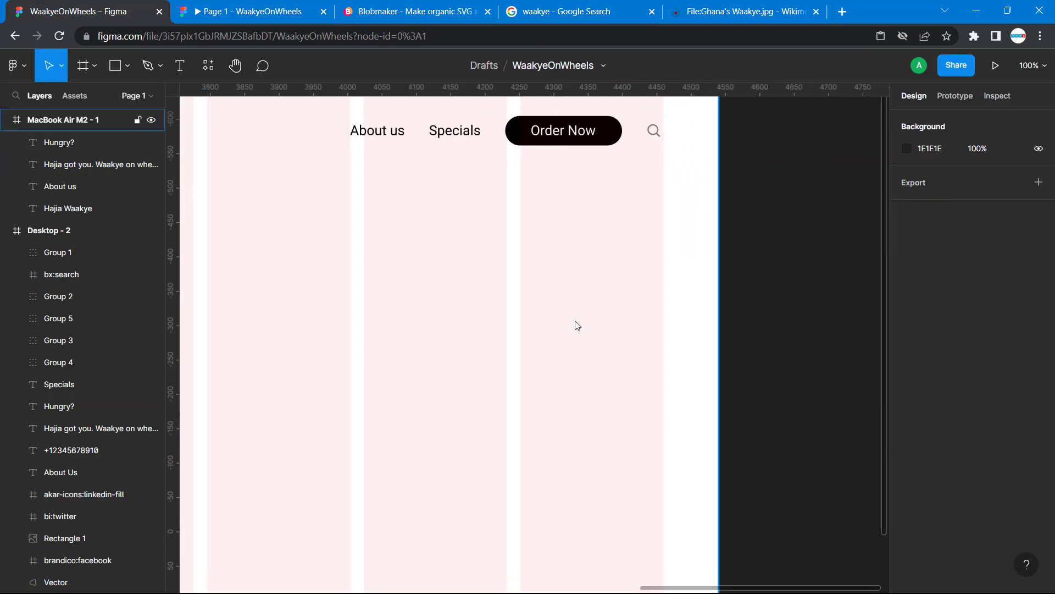
key(ctrl+v)
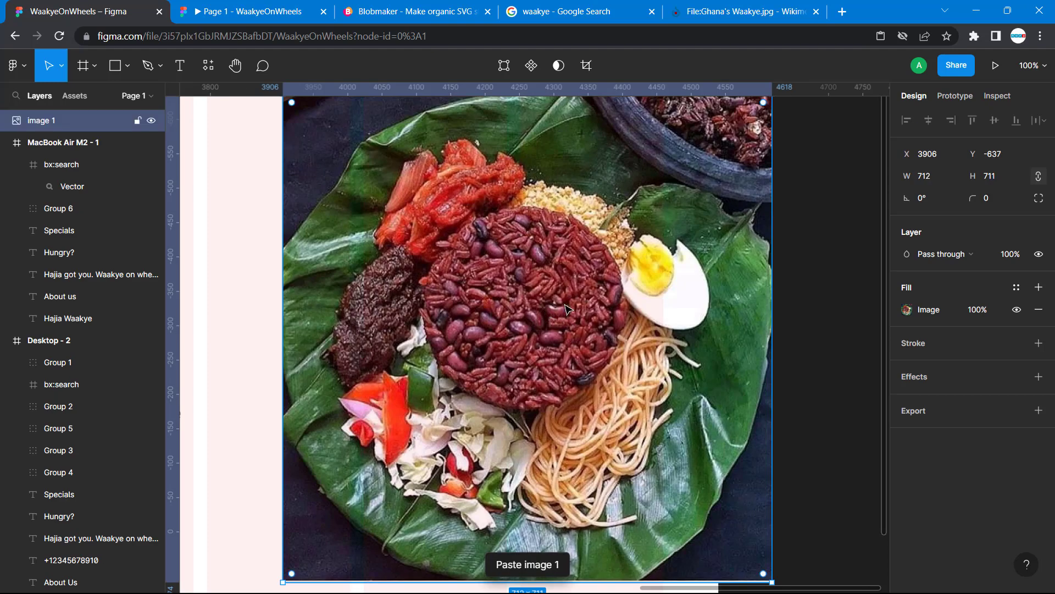
drag(687, 309, 941, 316)
key(Delete)
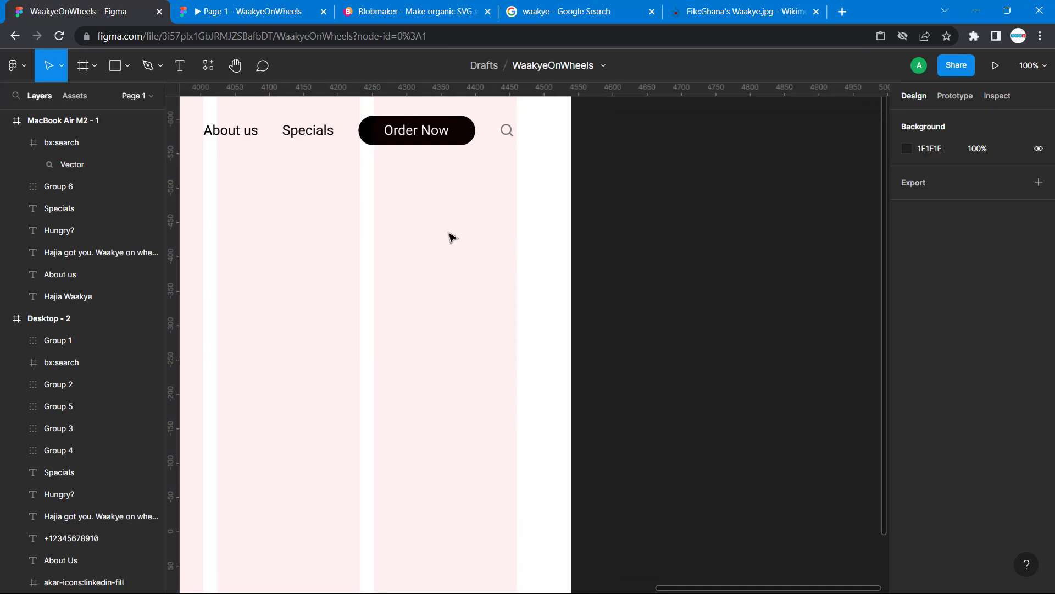
Draw a rectangle about 456 × 396 in the MacBook Air M2 - 1 frame, beside the Hungry? text
scroll(449, 236, left, 5)
click(114, 66)
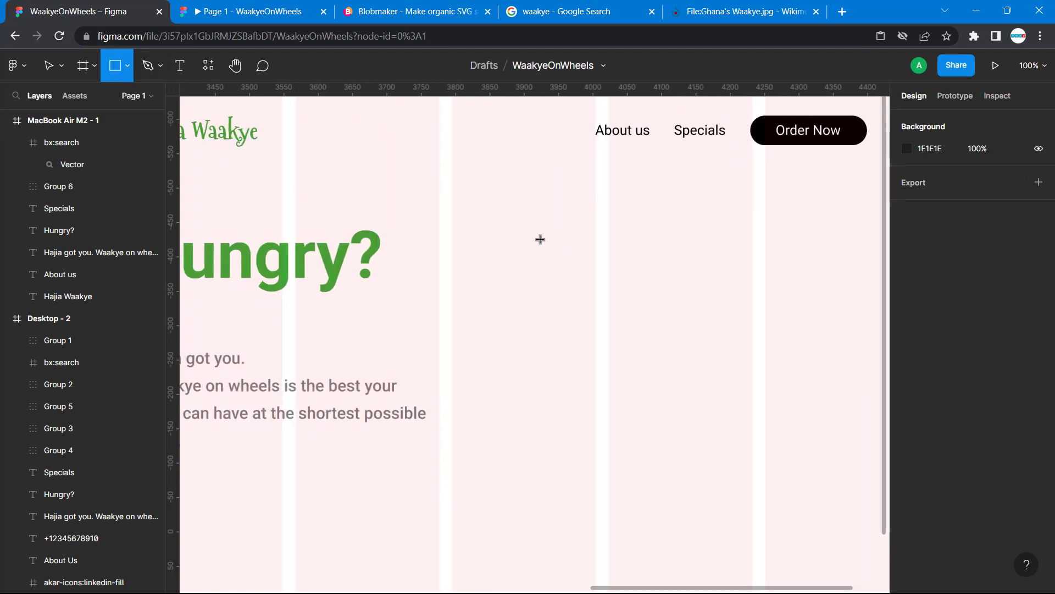
mouse_move(538, 239)
mouse_down()
mouse_move(865, 424)
mouse_move(852, 511)
mouse_up()
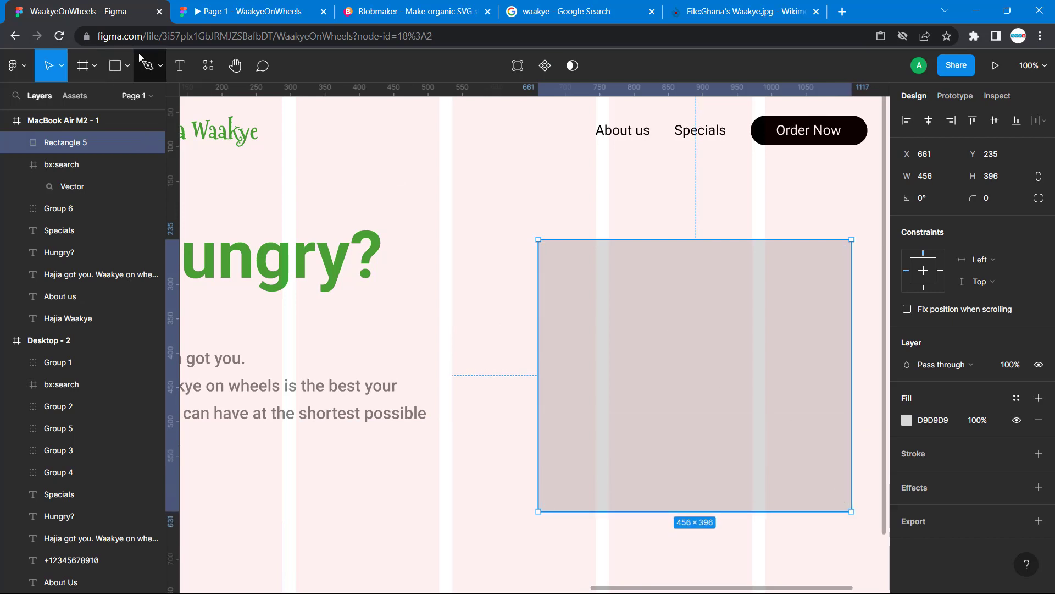
click(127, 66)
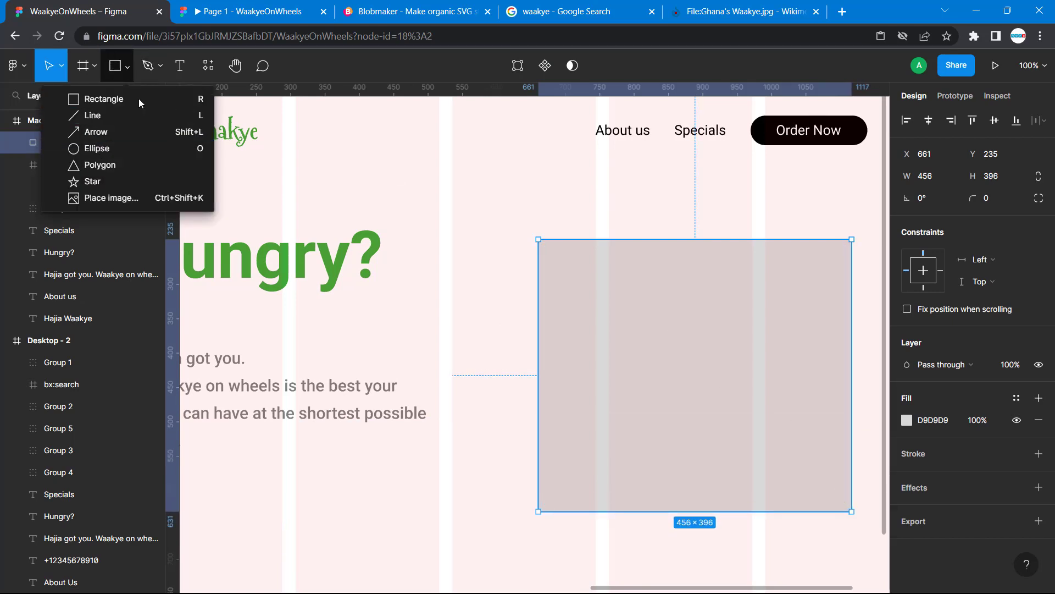
click(626, 295)
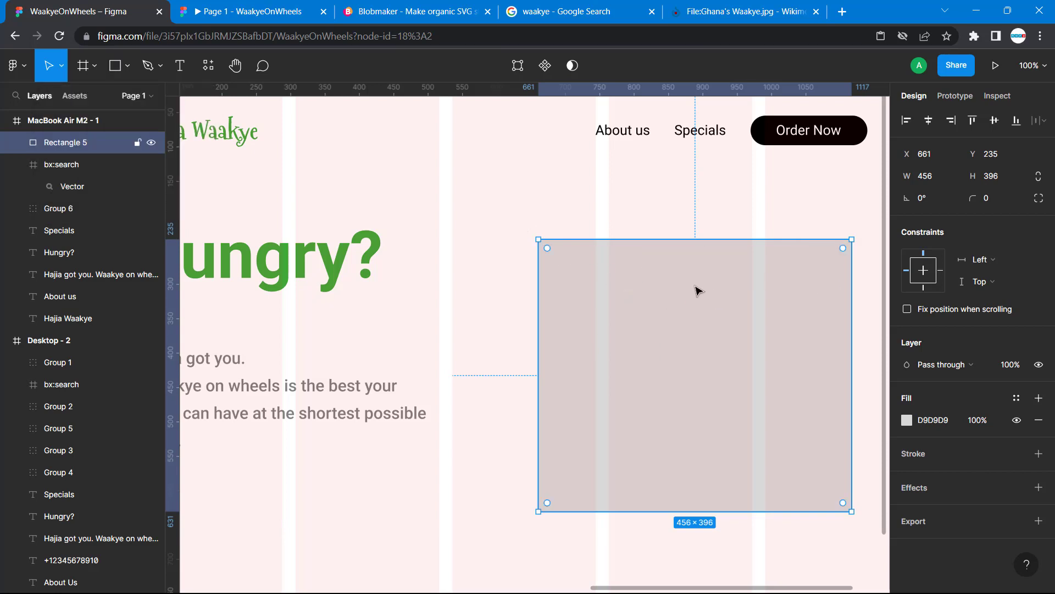
Paste the copied waakye image into the new rectangle as its fill
scroll(696, 292, right, 6)
right_click(383, 306)
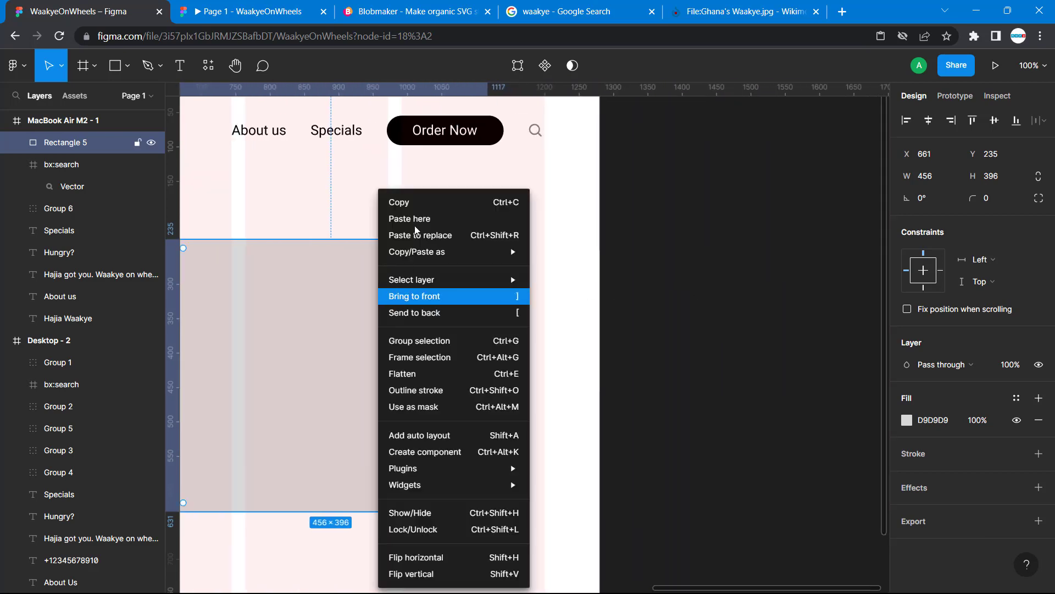
click(416, 221)
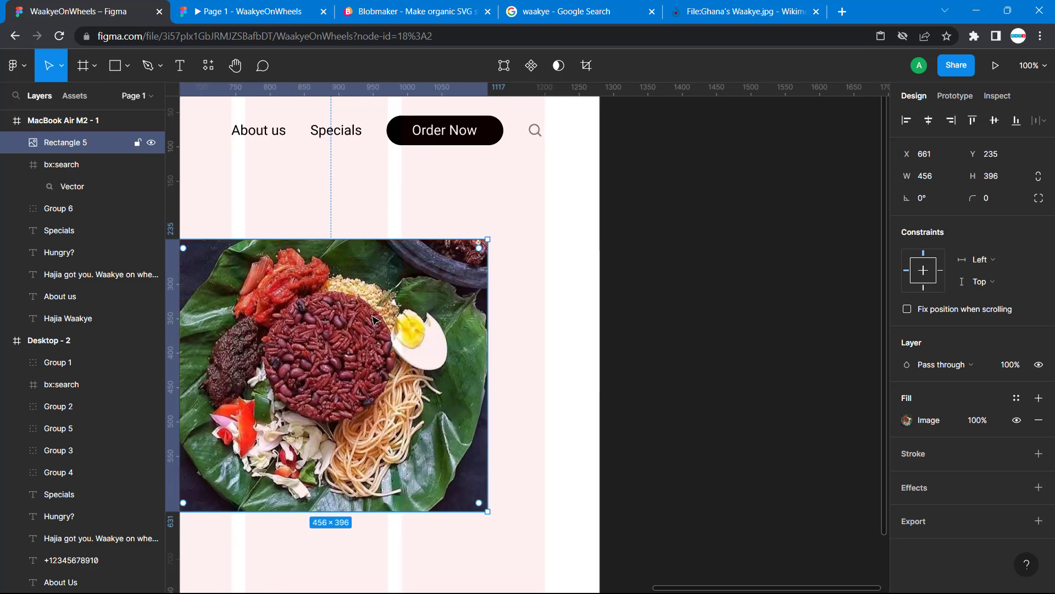
Resize the image rectangle to 536 × 510 to match the waakye image in the Desktop - 2 frame
scroll(379, 321, left, 3)
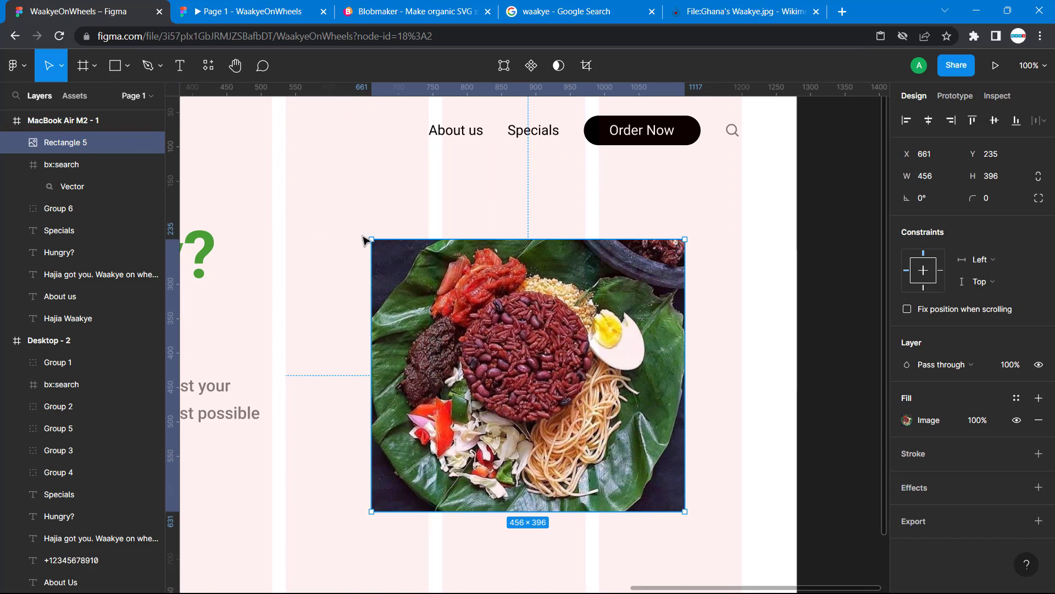
scroll(475, 331, left, 15)
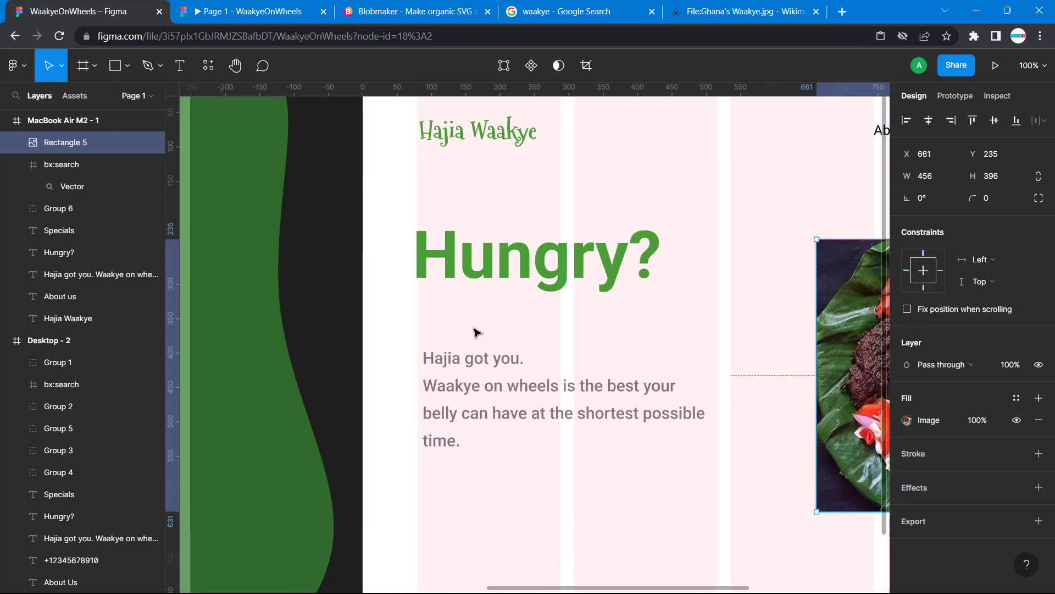
scroll(430, 343, right, 15)
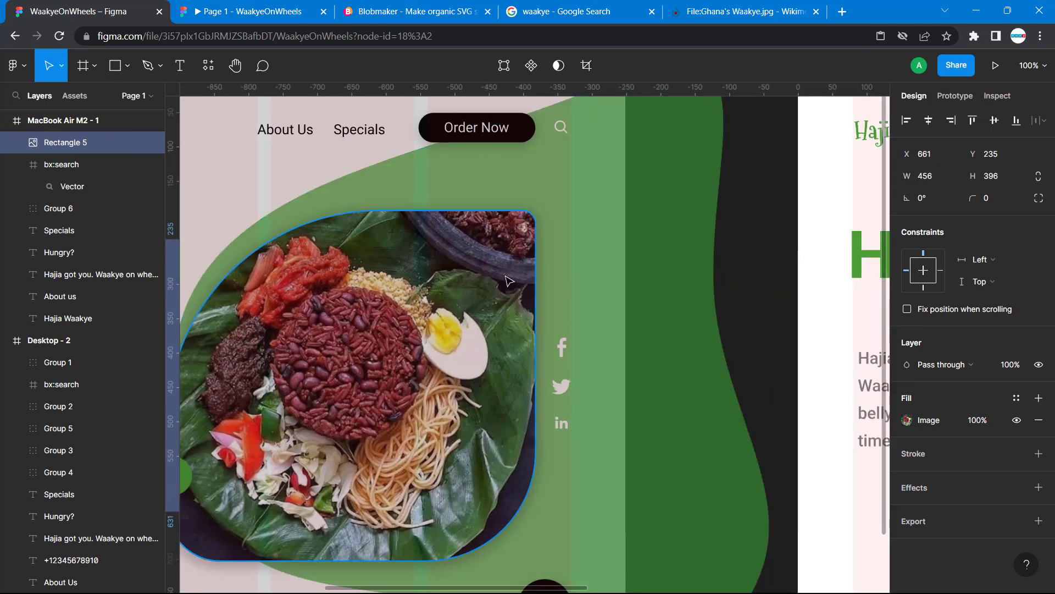
click(508, 279)
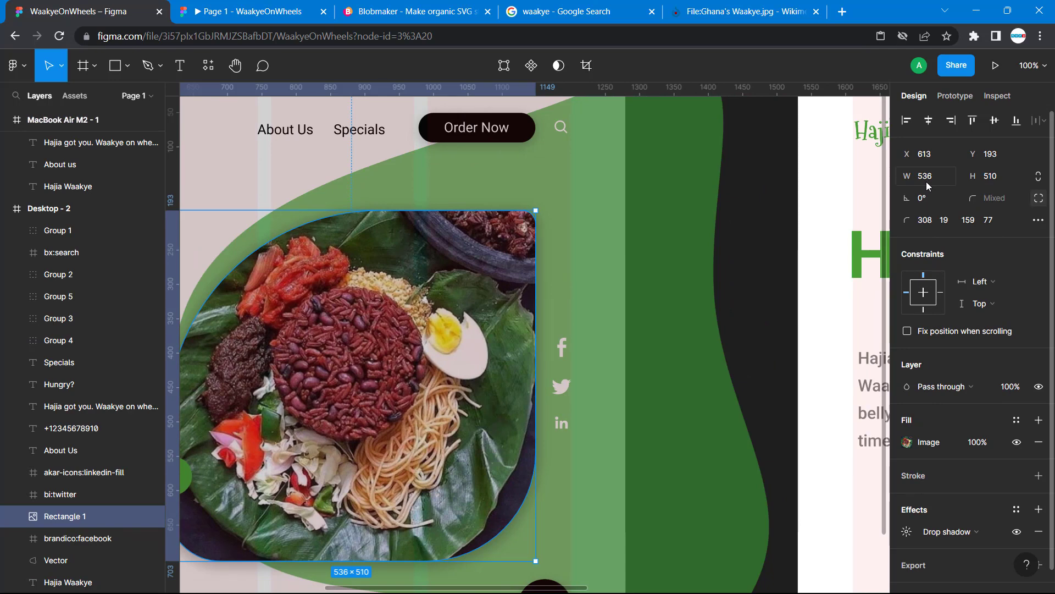
scroll(751, 244, right, 5)
scroll(751, 245, right, 7)
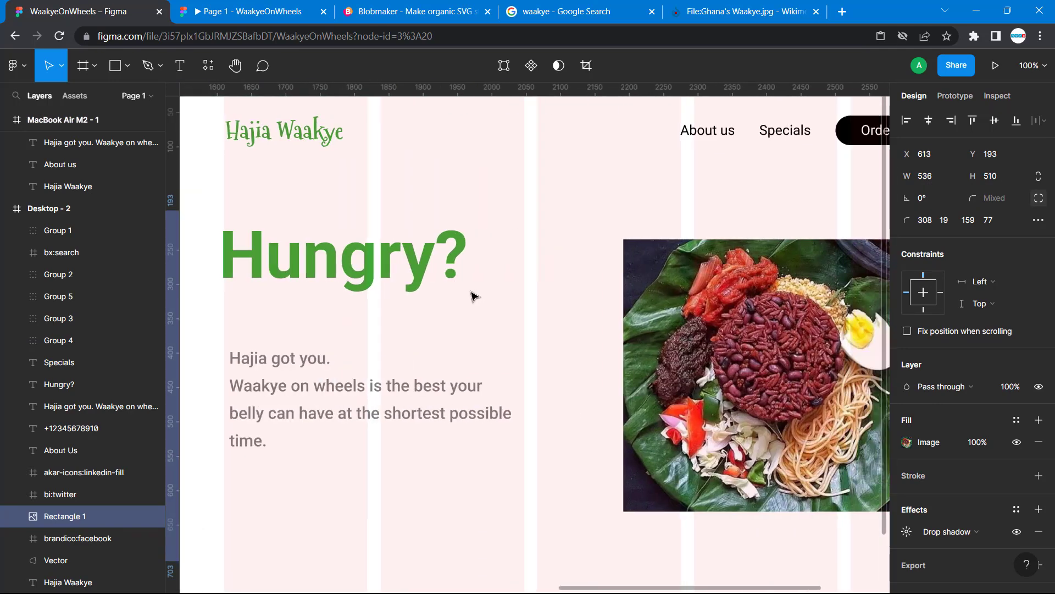
click(745, 309)
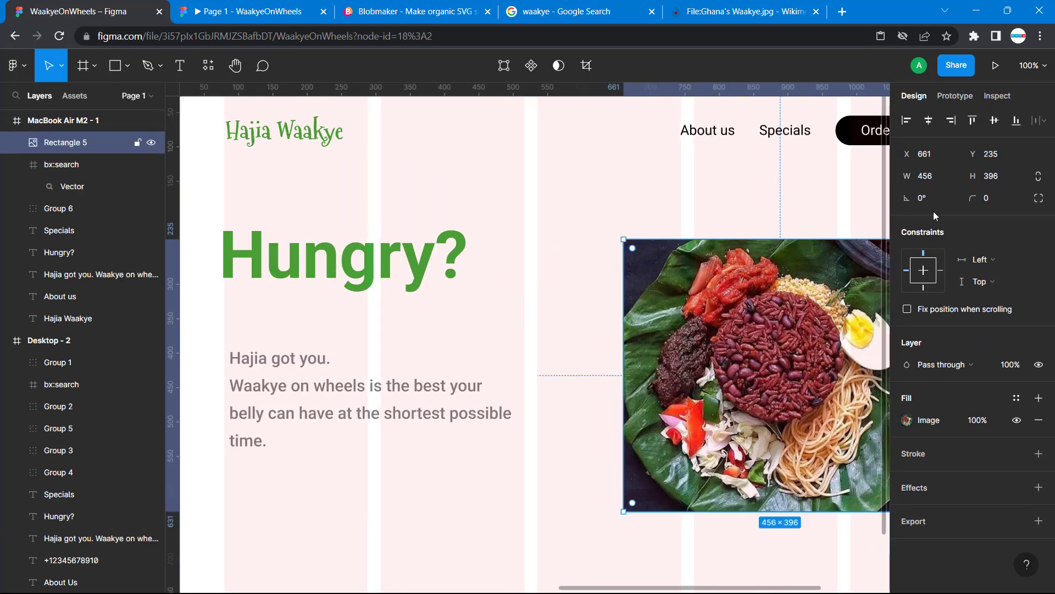
click(933, 177)
click(993, 177)
text(510)
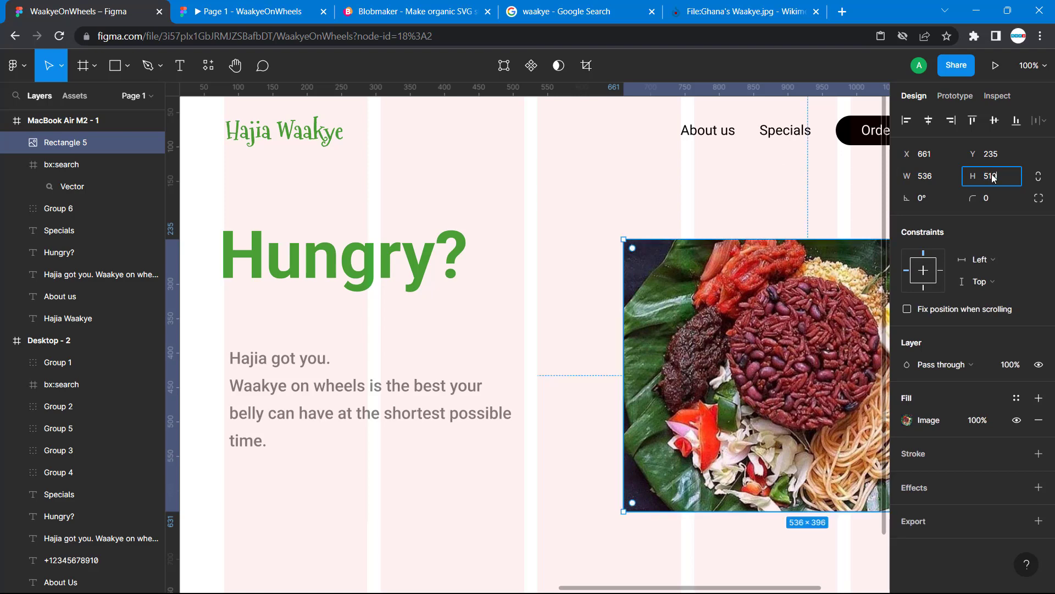
key(Return)
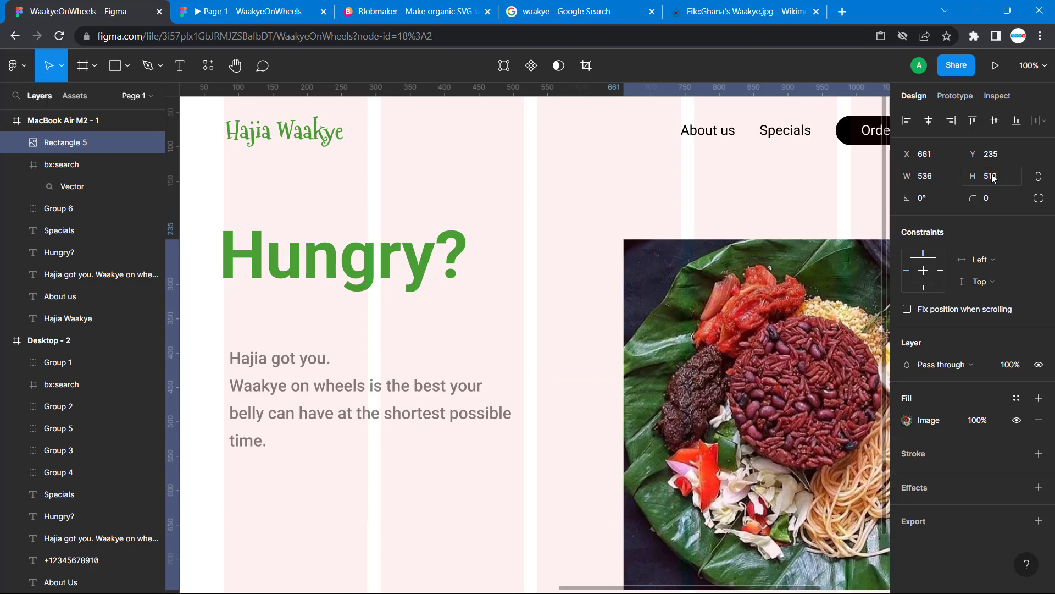
Examine the individual corner radii of the waakye image in the Desktop - 2 frame
scroll(670, 292, right, 8)
scroll(667, 291, down, 4)
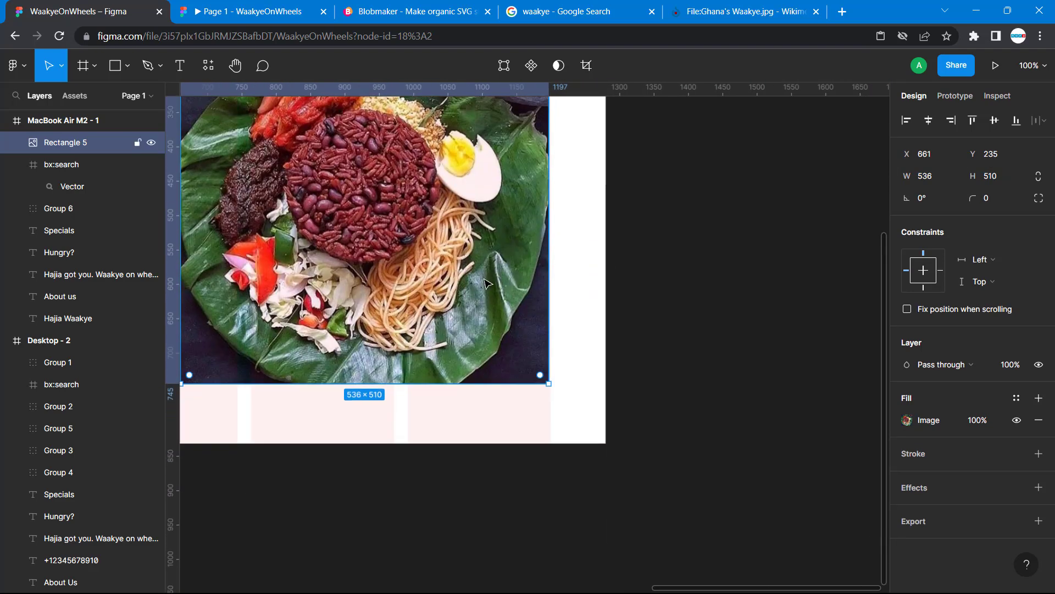
scroll(512, 323, left, 7)
scroll(511, 323, up, 3)
scroll(511, 322, left, 15)
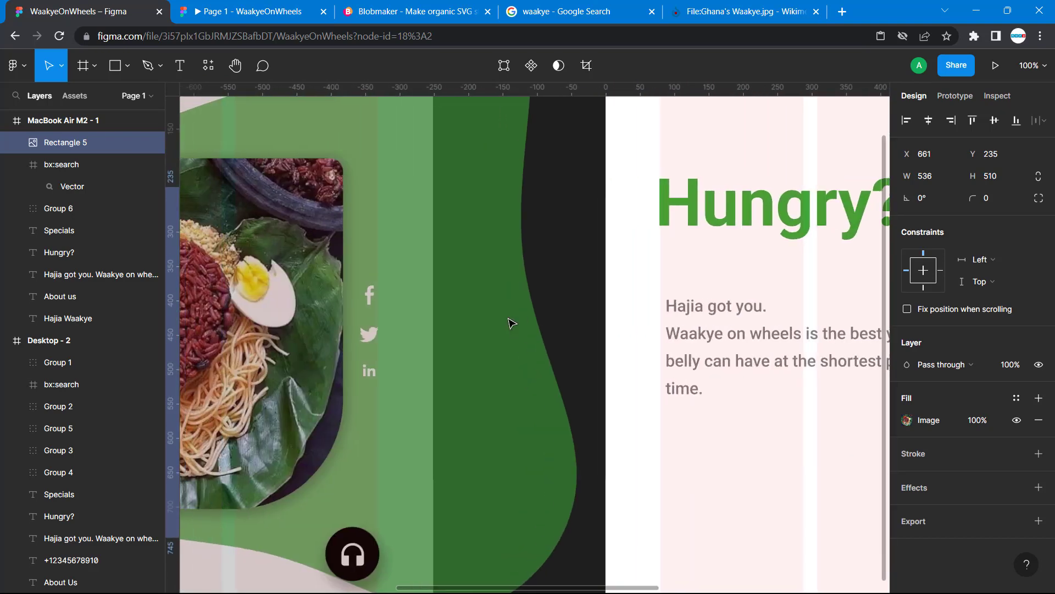
scroll(577, 330, right, 4)
scroll(577, 330, right, 3)
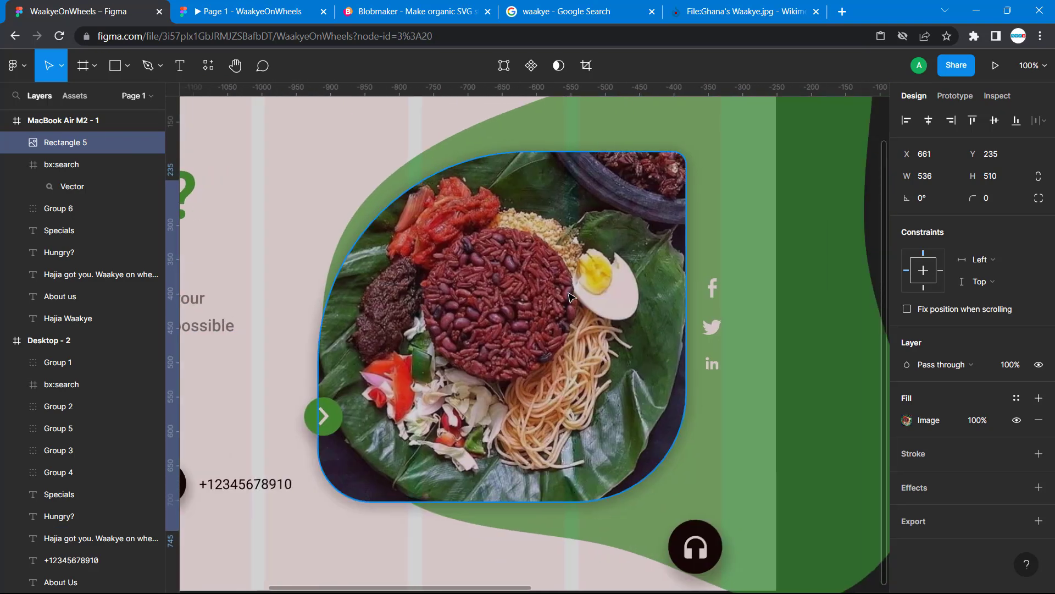
click(568, 297)
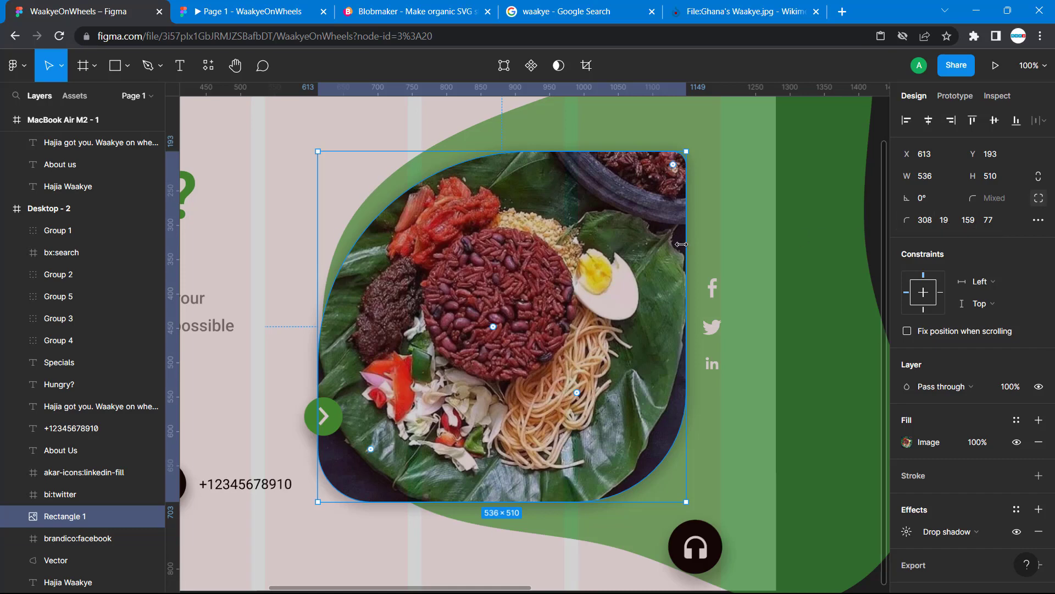
scroll(582, 258, right, 18)
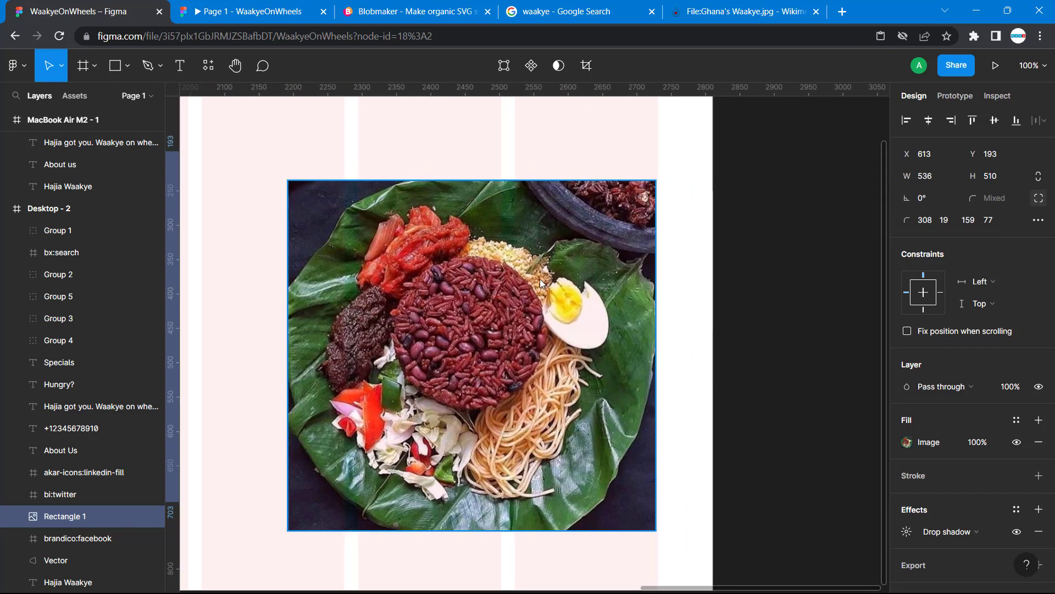
Enable independent corners on the MacBook Air M2 - 1 waakye image and set its top-left corner radius to 308
click(540, 279)
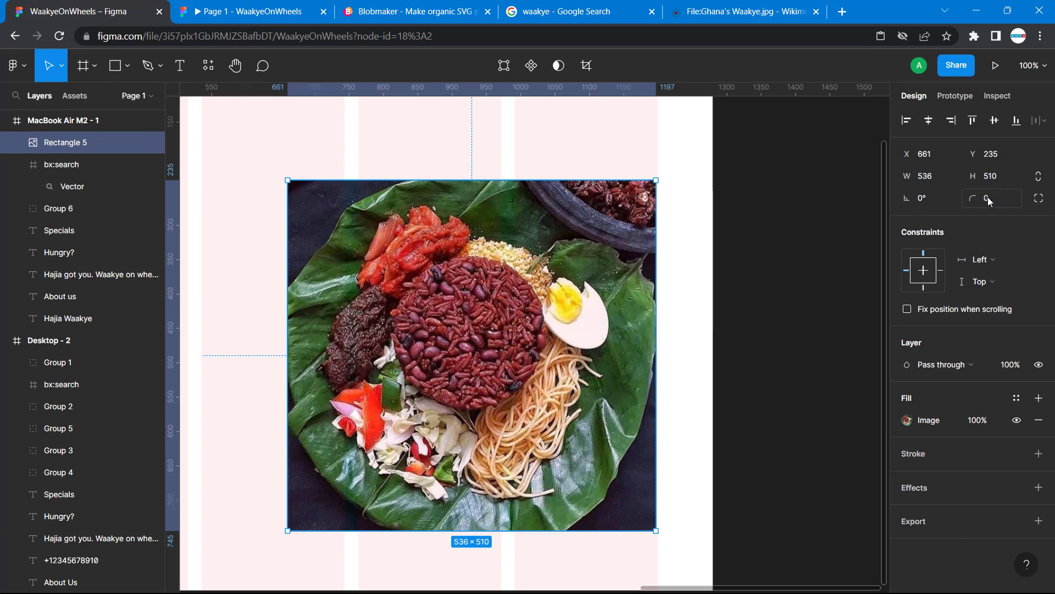
click(1039, 199)
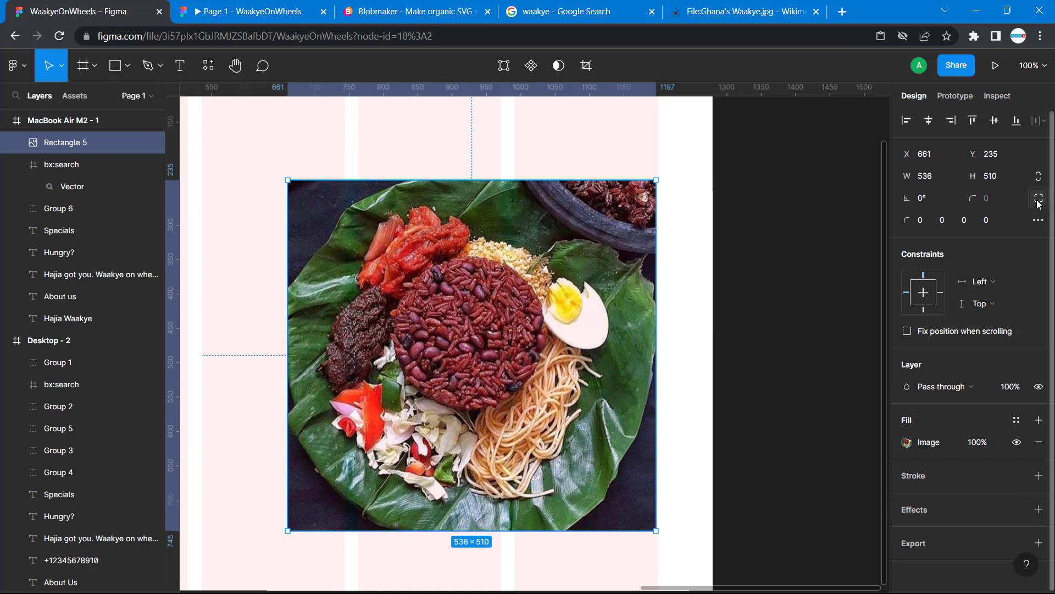
click(922, 221)
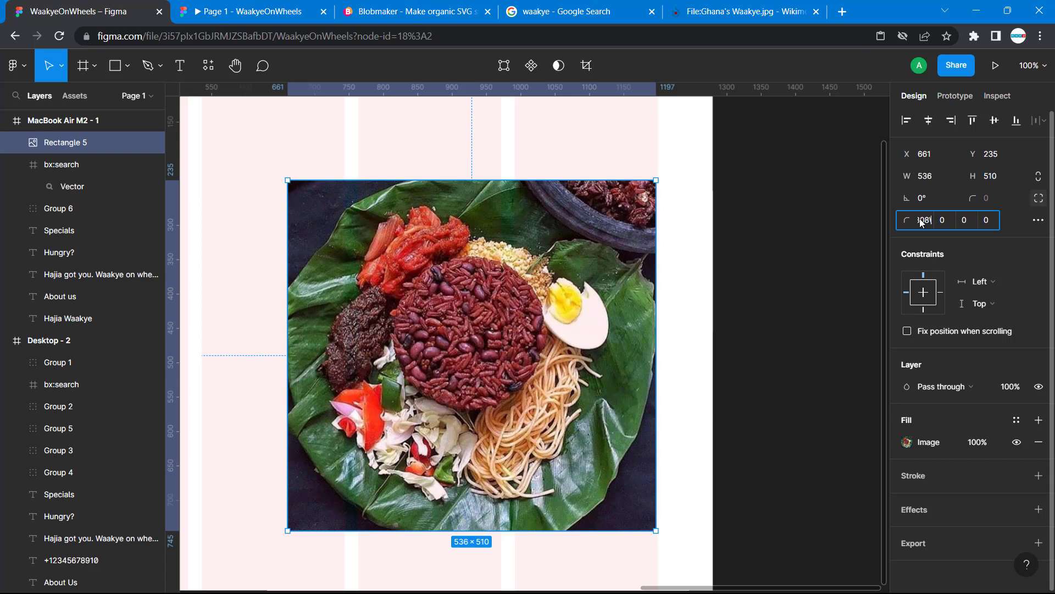
text(308)
key(Return)
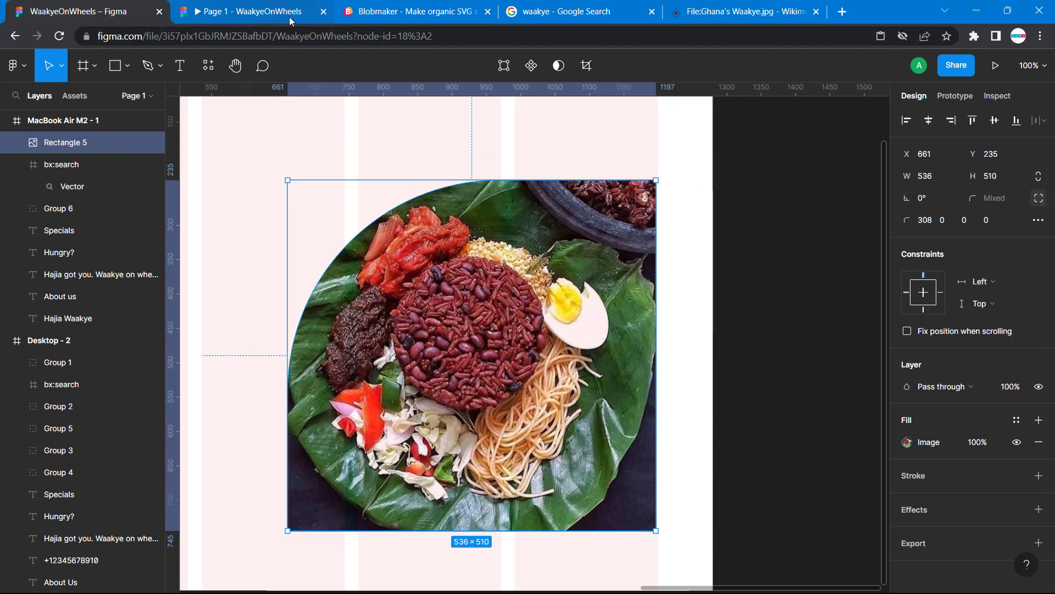
Set the new waakye image's top-right corner radius to 19, matching the image in the Desktop - 2 frame
scroll(259, 289, left, 15)
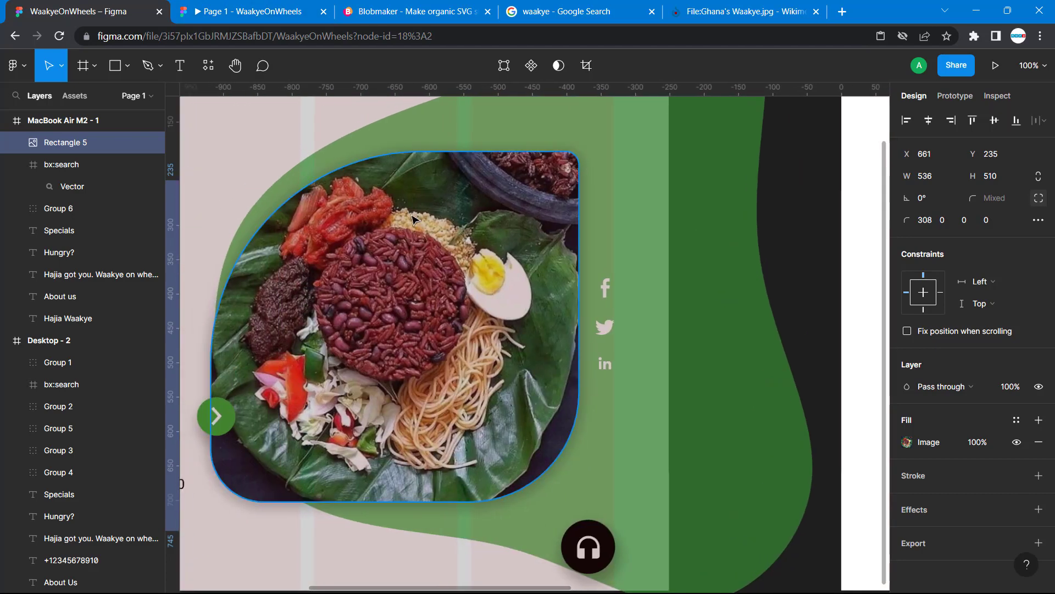
click(553, 183)
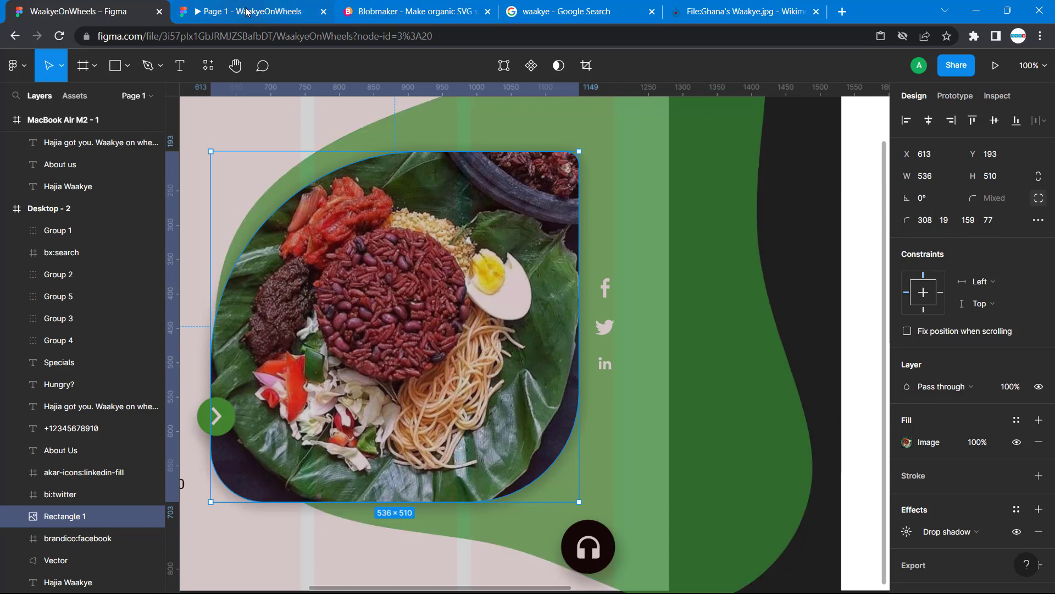
scroll(824, 383, right, 15)
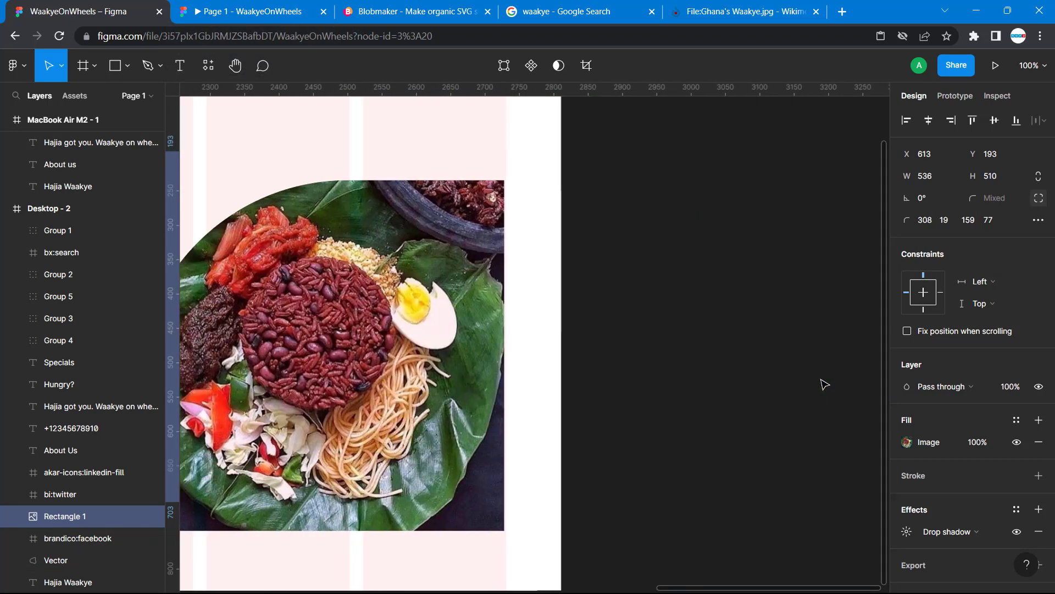
key(ctrl+v)
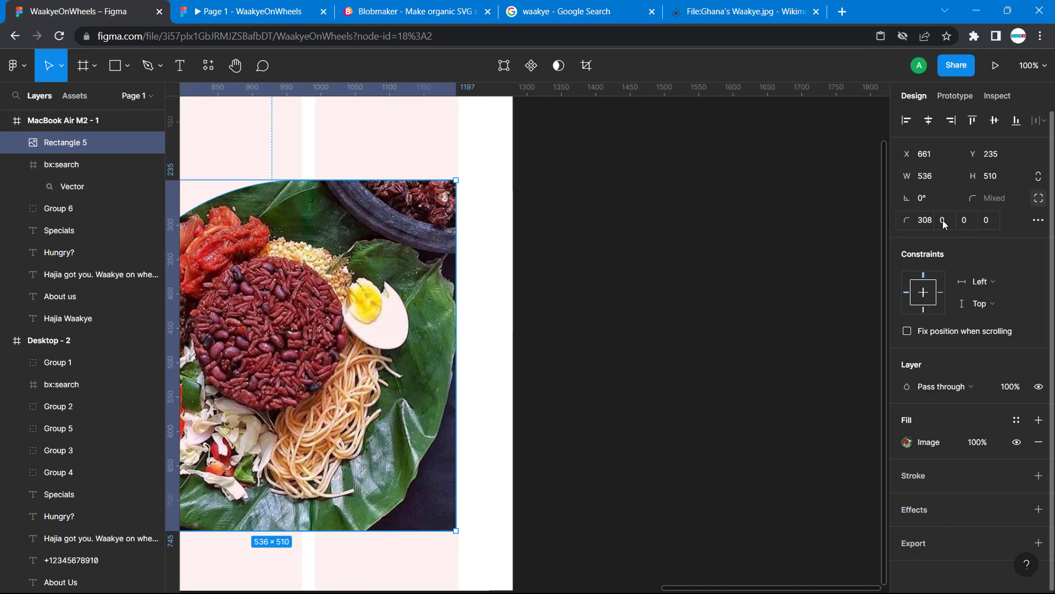
click(942, 220)
text(17)
key(Return)
click(943, 221)
text(19)
key(Return)
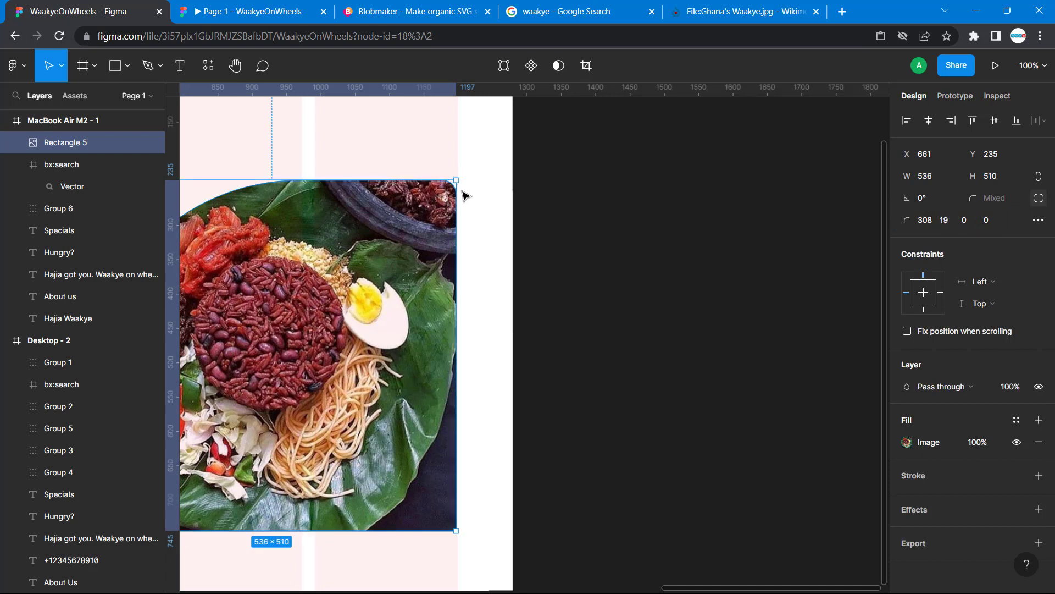
Try adjusting the image's top-right corner radius directly on the canvas to 17, and restore it to 19
mouse_move(443, 194)
mouse_down()
mouse_move(436, 201)
mouse_move(447, 192)
mouse_up()
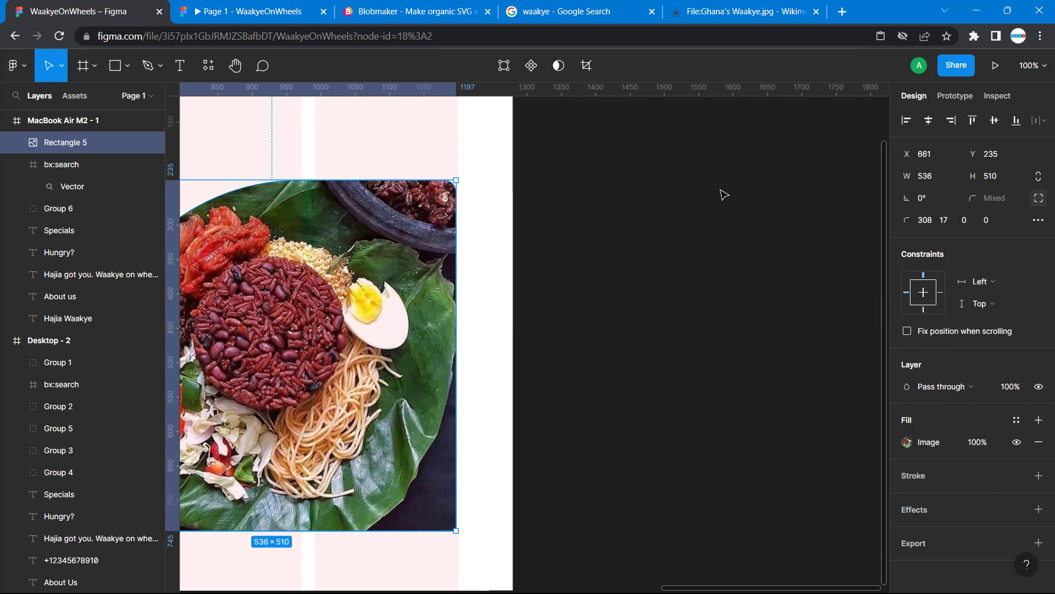
click(944, 219)
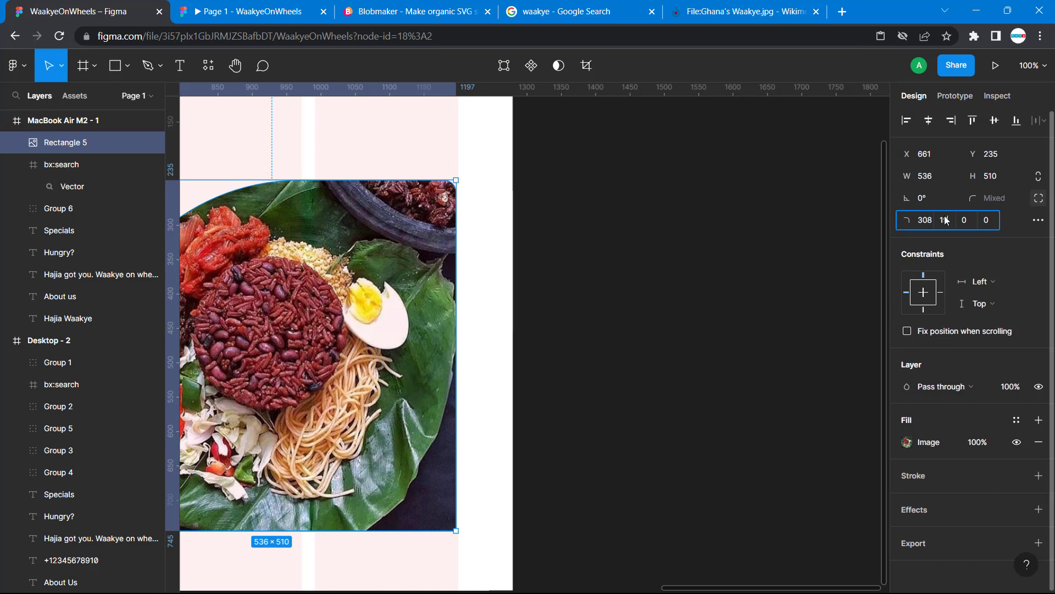
key(Return)
Set the new image's bottom-right corner radius to 159 and bottom-left to 77, as on the Desktop - 2 image
scroll(370, 304, left, 8)
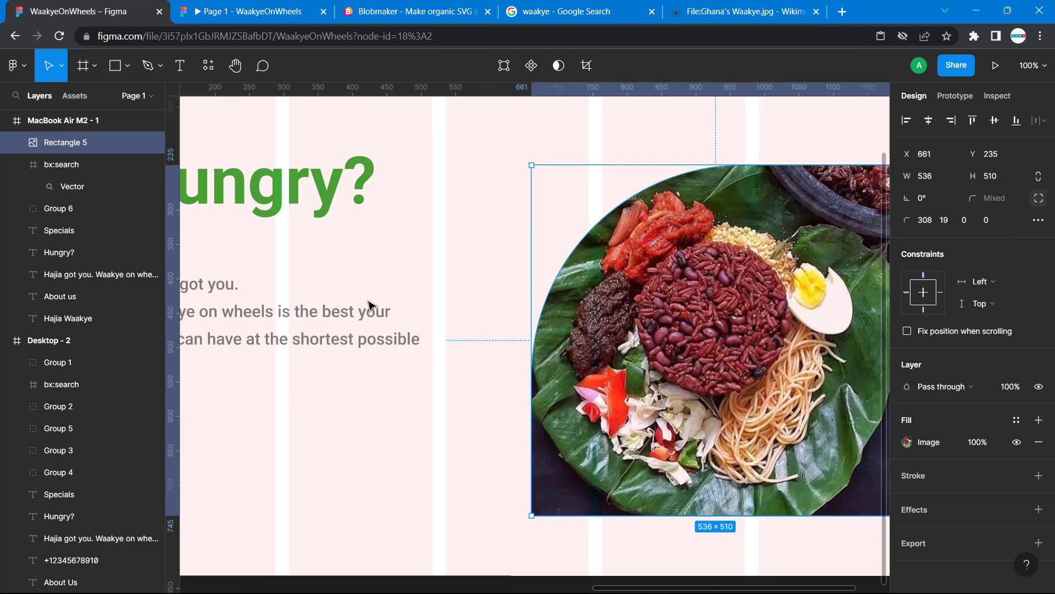
scroll(370, 304, left, 12)
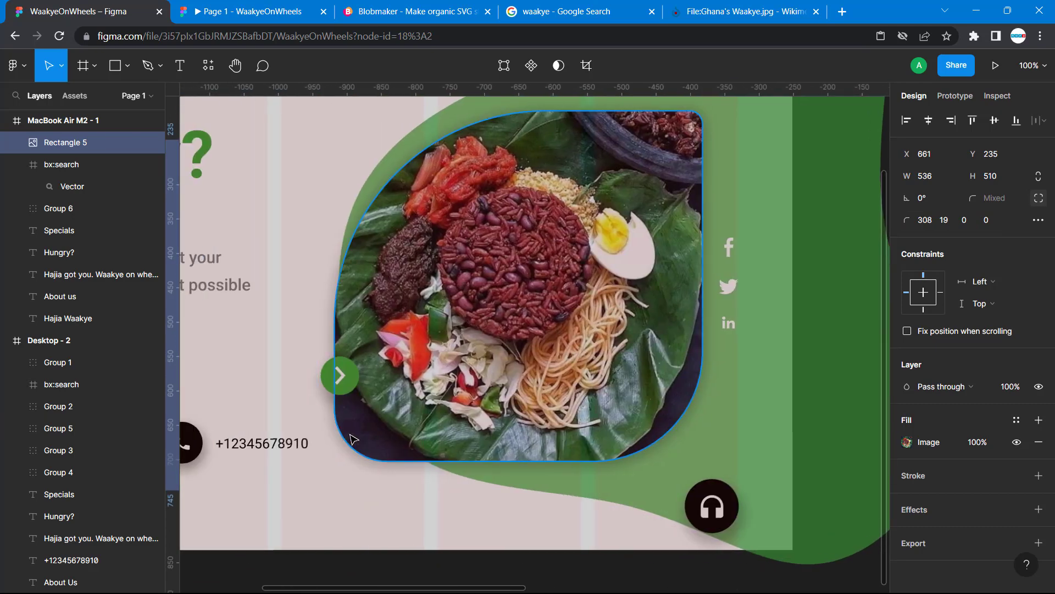
click(354, 438)
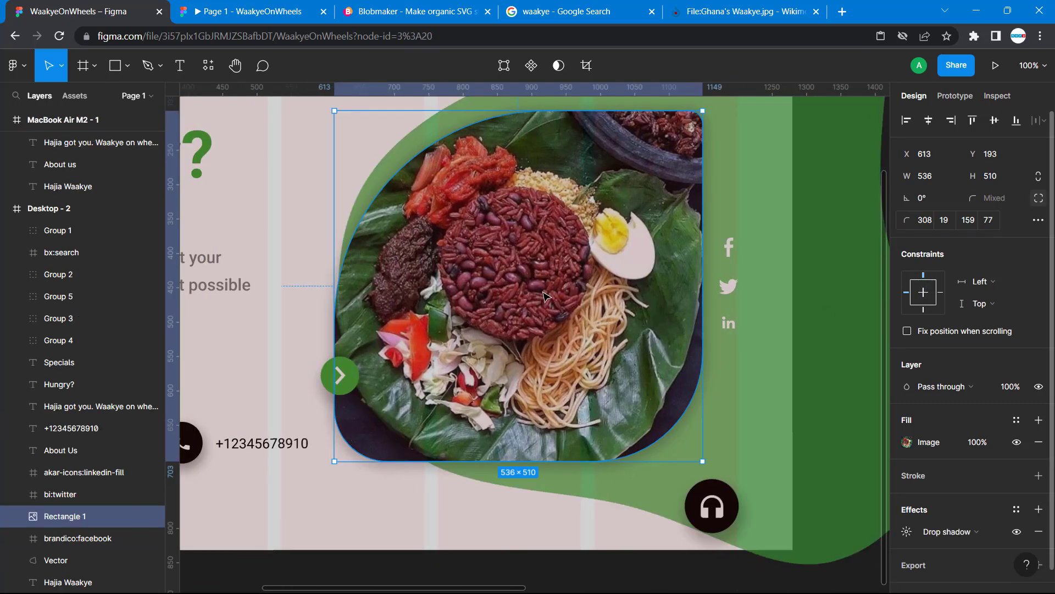
scroll(543, 297, right, 18)
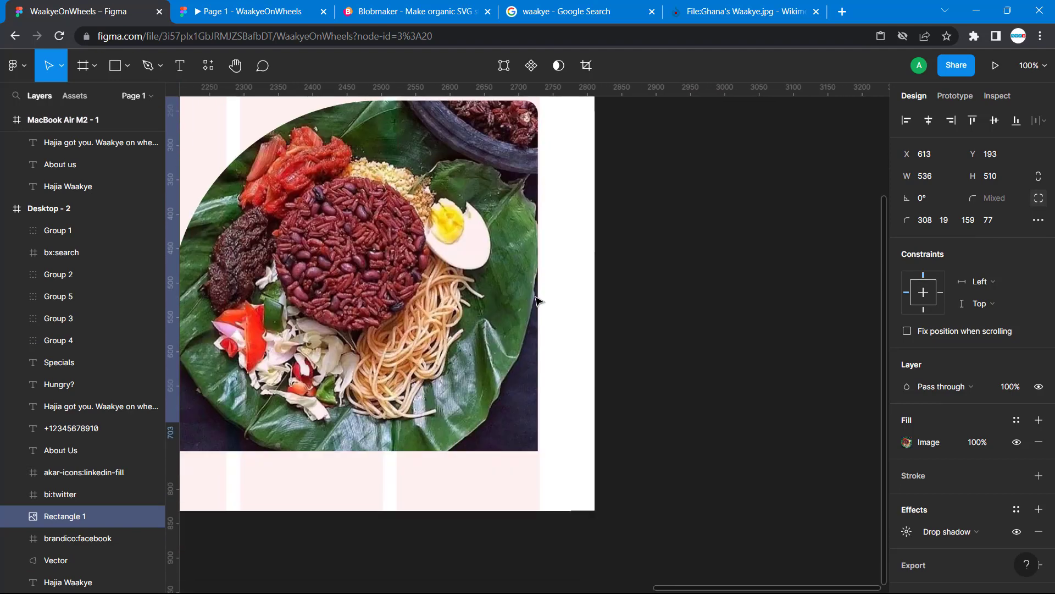
scroll(535, 297, down, 1)
click(434, 295)
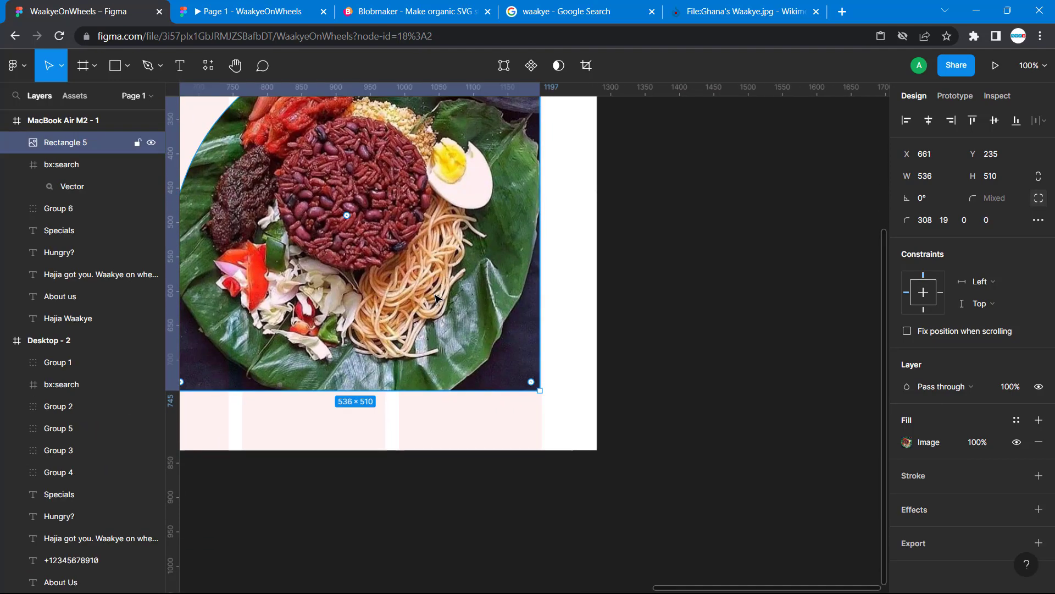
click(963, 220)
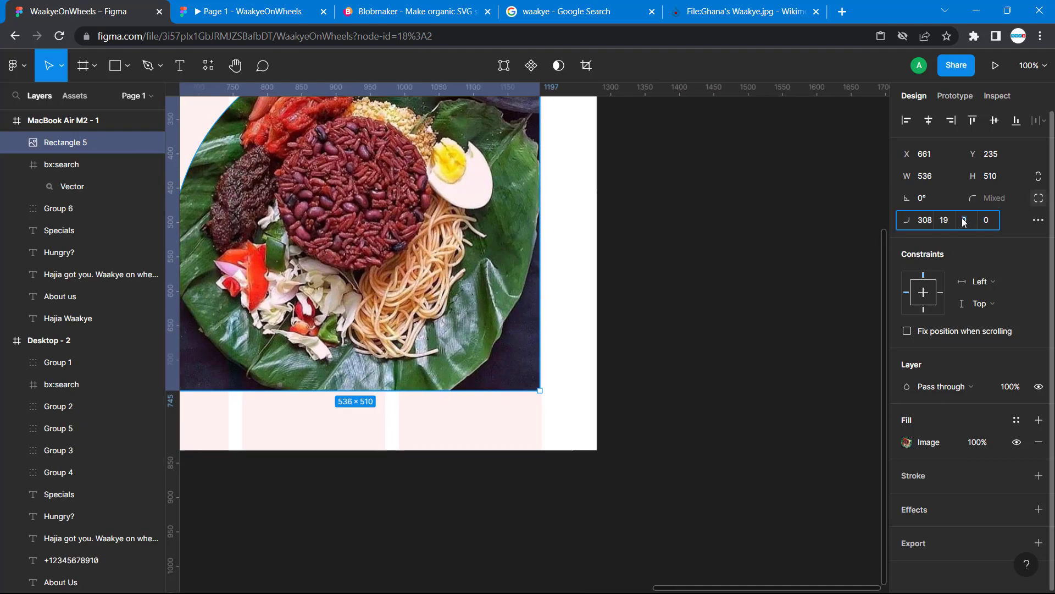
text(159)
key(Return)
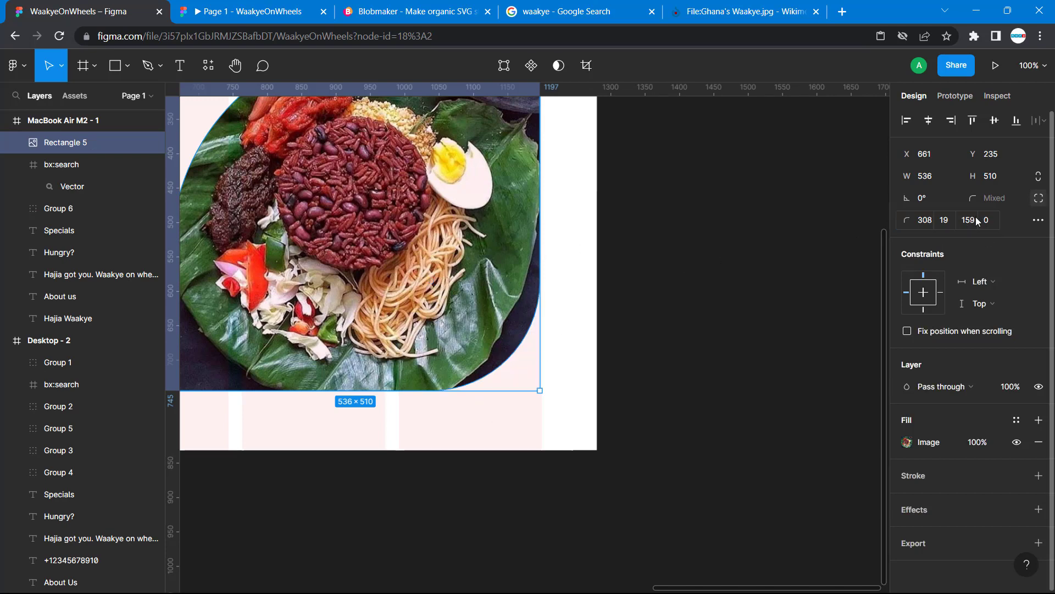
click(996, 221)
key(Return)
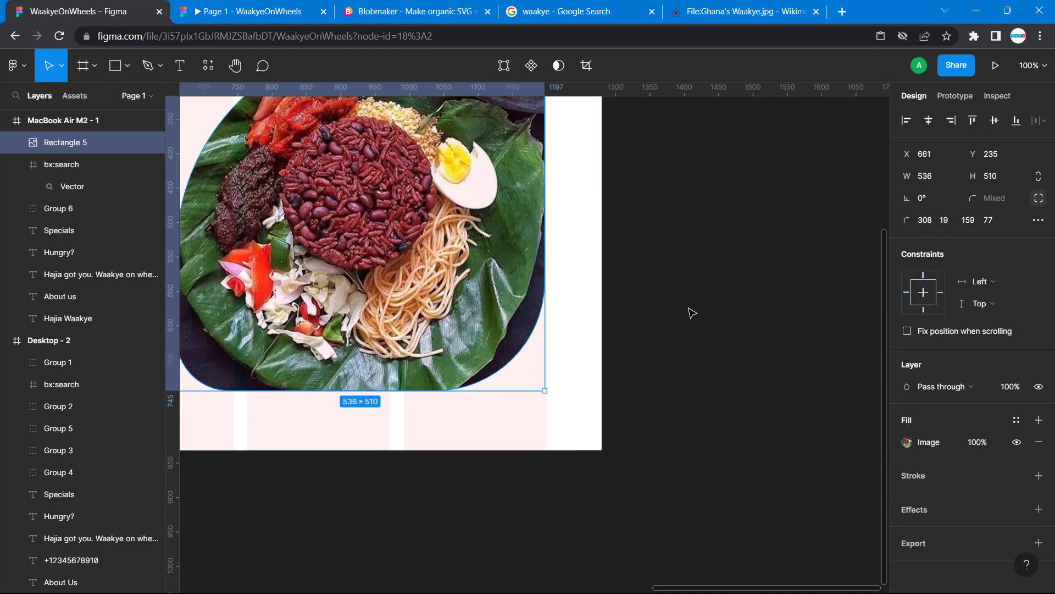
Check the shaped waakye image in the WaakyeOnWheels prototype preview and return to the design file
scroll(681, 303, left, 6)
click(525, 396)
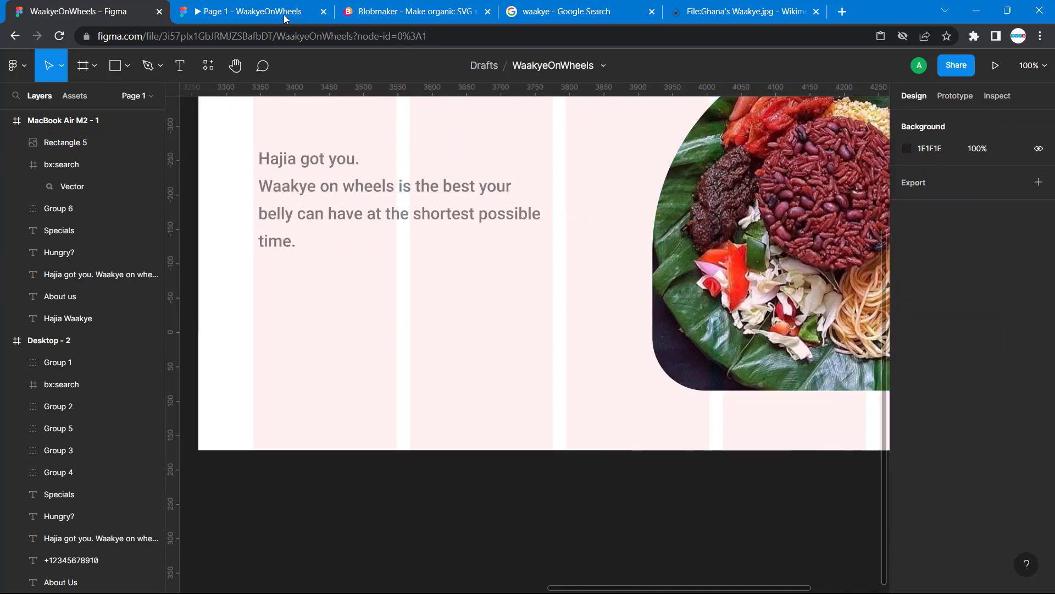
click(246, 12)
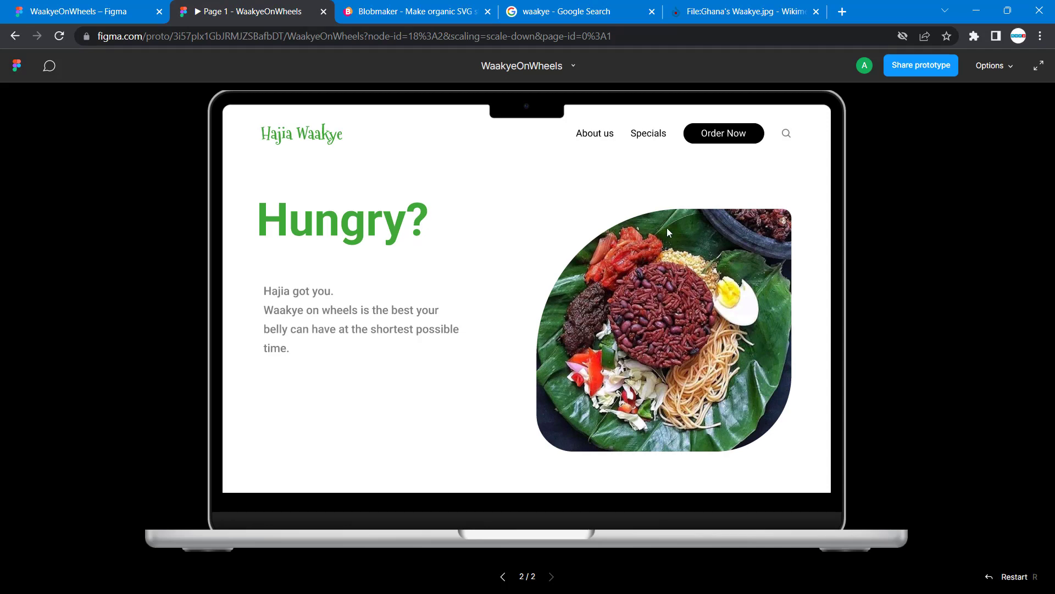
click(96, 9)
Measure the vertical gap between the navigation items and the waakye image in the Desktop - 2 frame
scroll(469, 266, up, 4)
scroll(469, 266, right, 4)
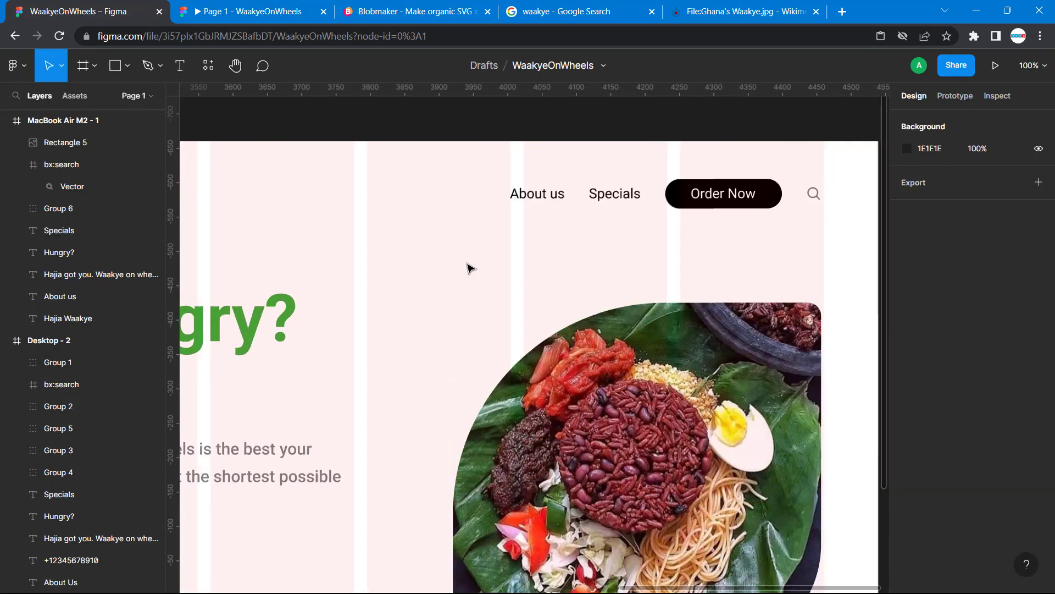
scroll(469, 268, right, 3)
click(582, 320)
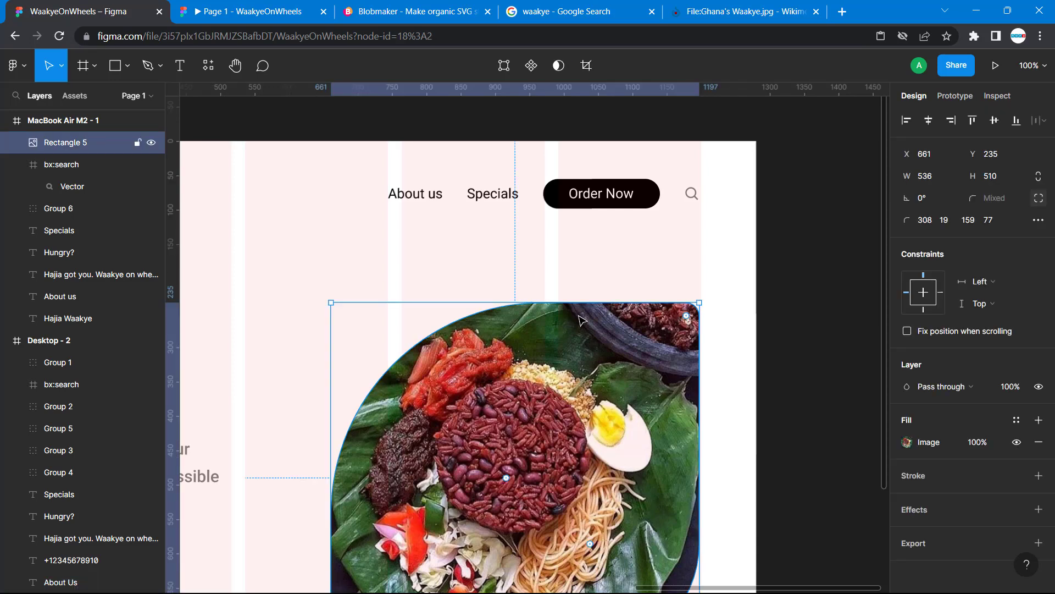
key(alt)
scroll(678, 314, right, 10)
scroll(678, 315, left, 3)
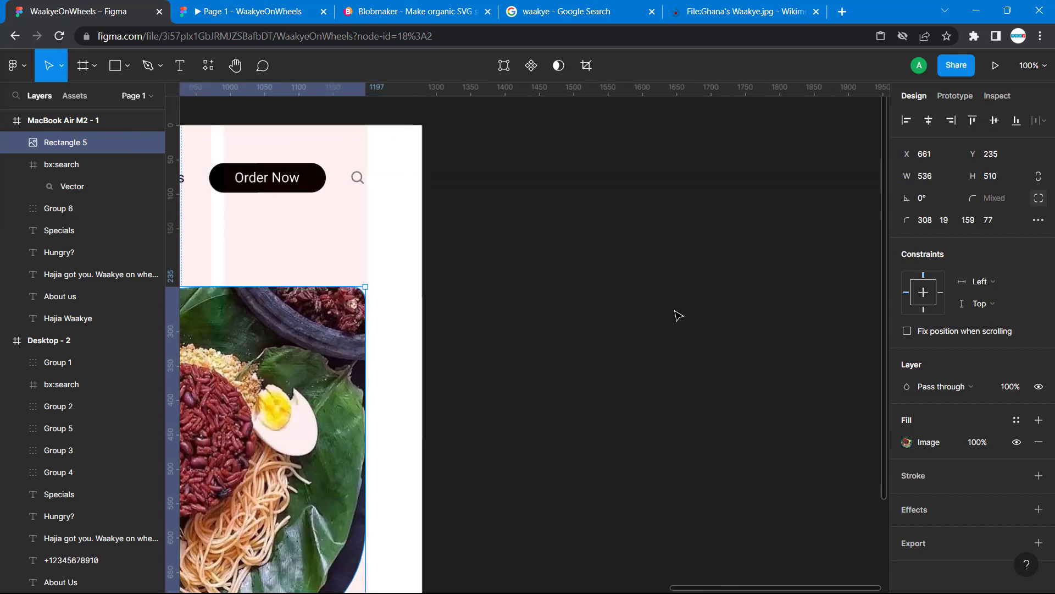
scroll(678, 315, left, 20)
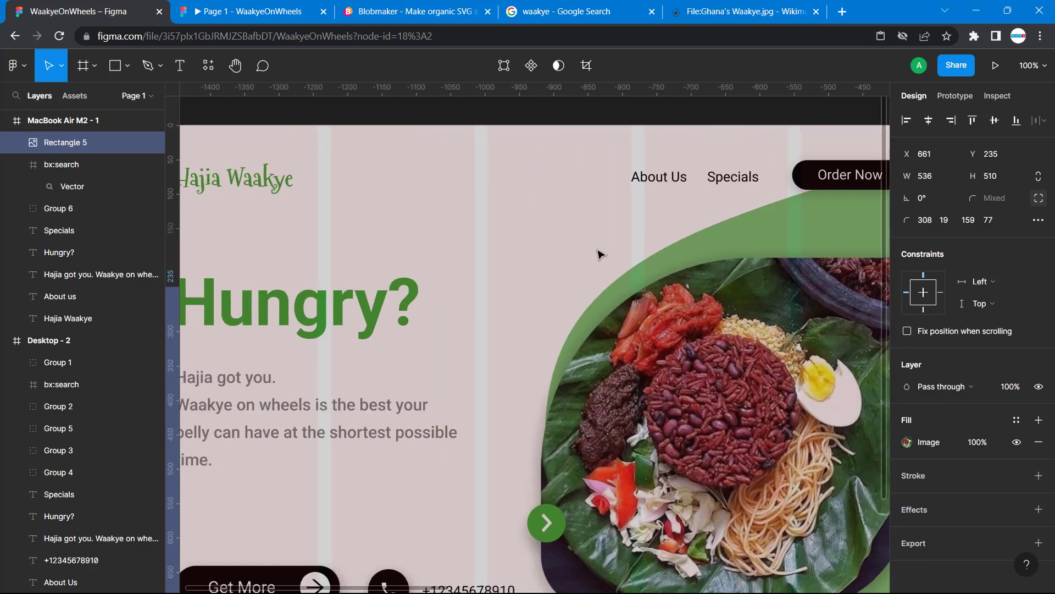
click(731, 281)
key(alt)
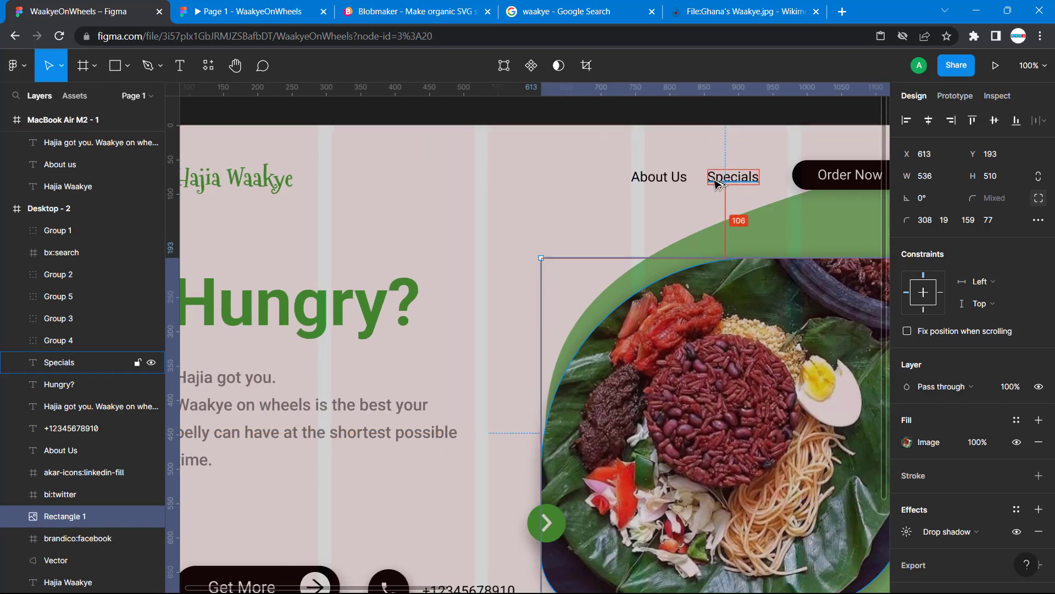
scroll(728, 190, right, 15)
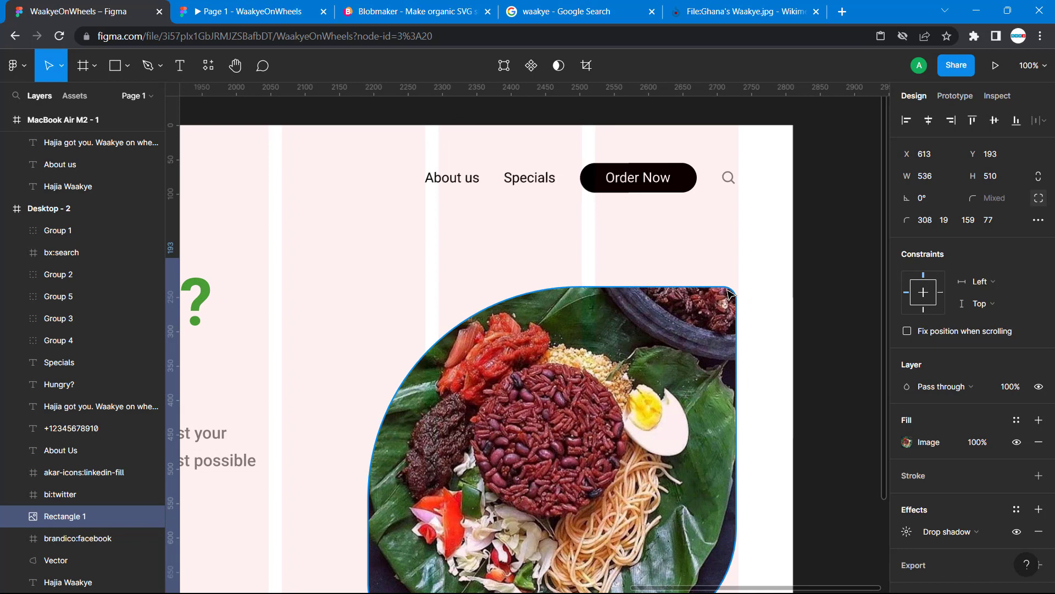
Move the MacBook Air M2 - 1 waakye image up to Y 204, leaving a gap of 106 below the Order Now button
click(729, 293)
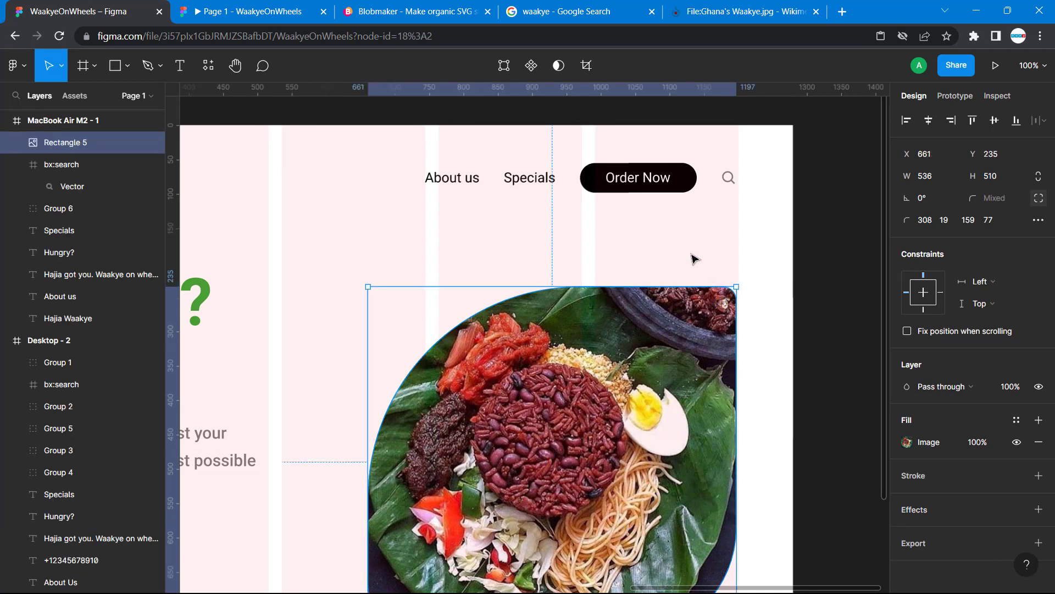
key(alt)
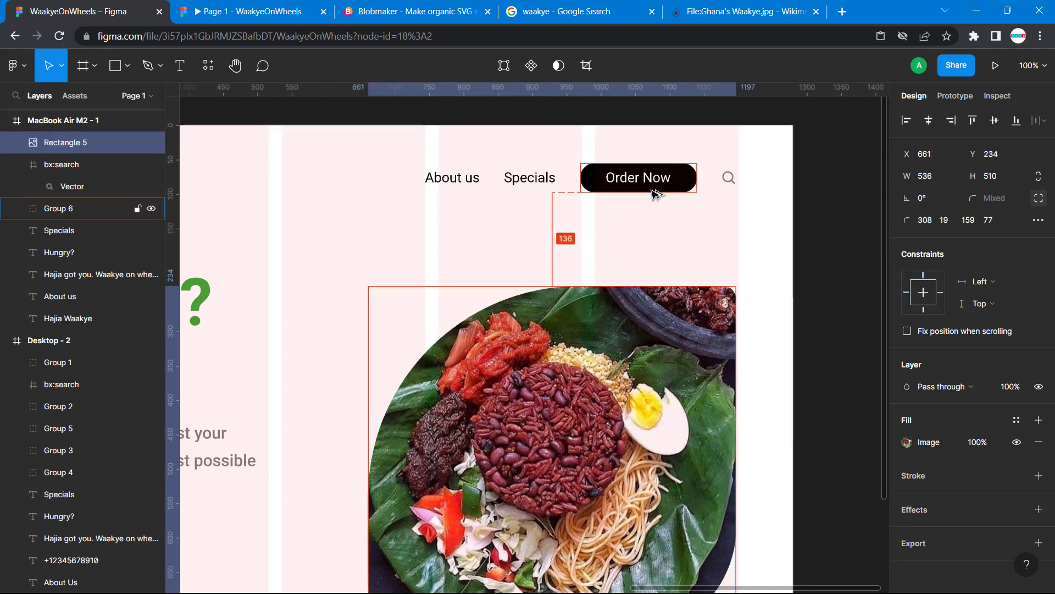
key(Up)
key(Up)
key(Up)
key(Up)
key(Up)
key(Up)
key(Up)
key(Up)
key(Up)
key(Up)
key(Up)
key(Up)
key(Up)
key(Up)
key(Up)
key(Up)
key(Up)
key(Up)
key(Up)
key(Up)
key(Up)
key(Up)
key(Up)
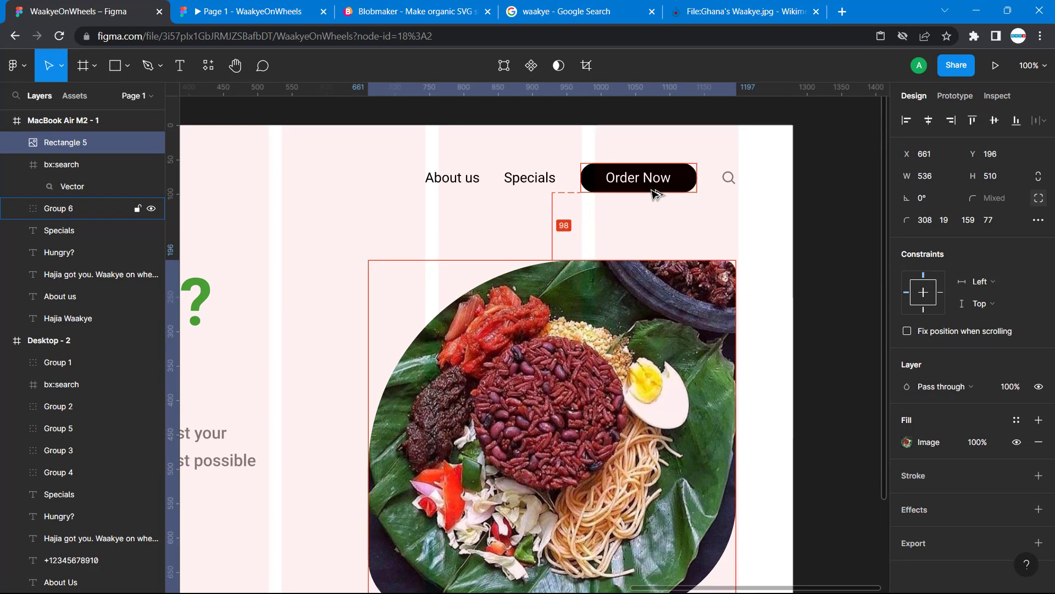
key(Down)
key(Down)
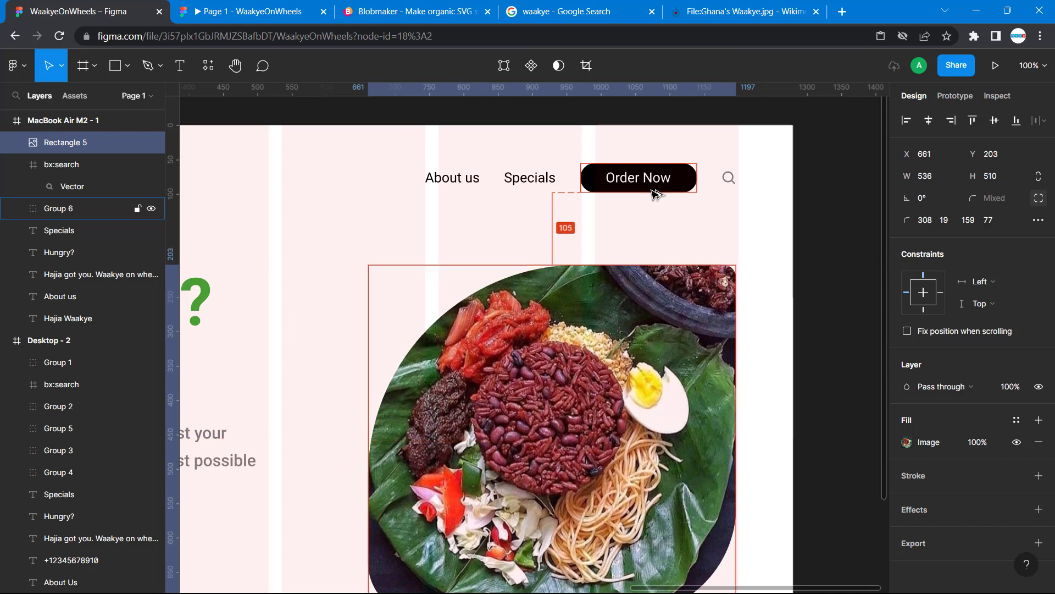
click(436, 252)
scroll(436, 255, left, 15)
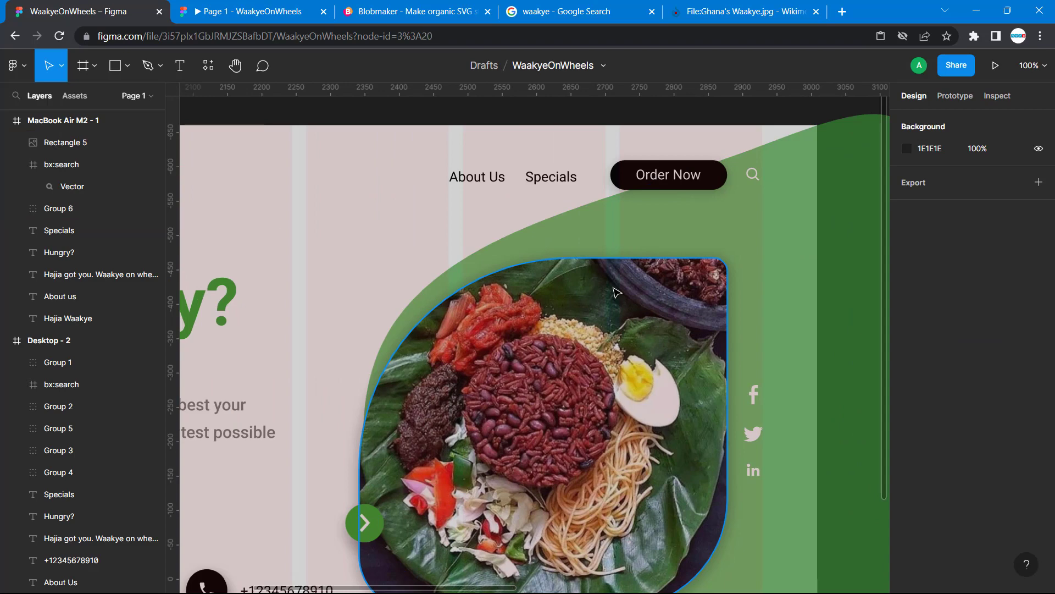
Measure the vertical gap between the Order Now button and the waakye image in the Desktop - 2 frame
click(617, 293)
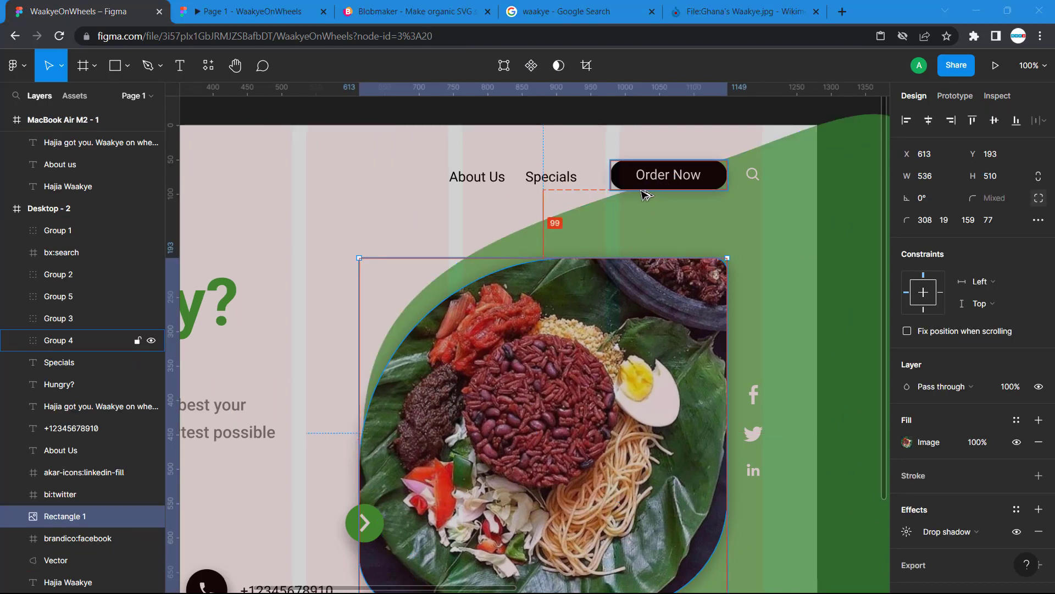
scroll(730, 284, right, 10)
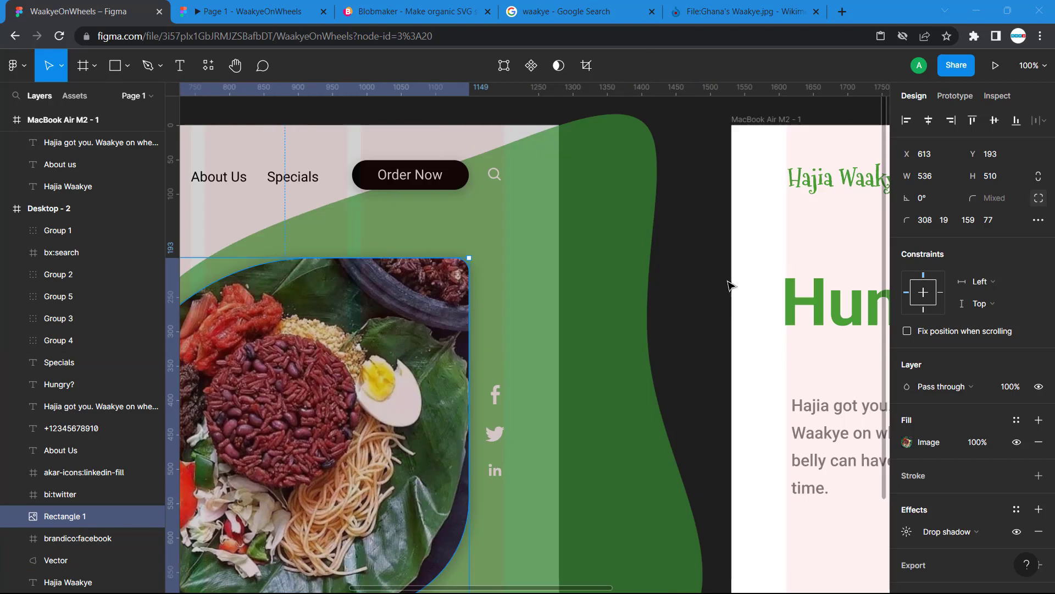
scroll(730, 286, right, 8)
Move the MacBook Air M2 - 1 waakye image up to Y 197, leaving a gap of 99 below the Order Now button
click(577, 327)
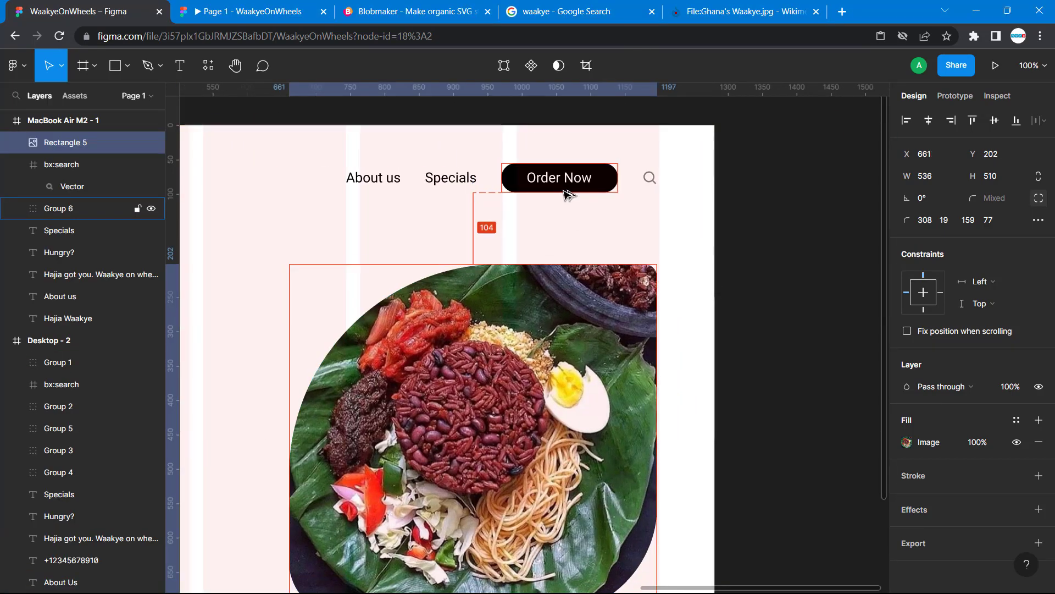
key(Up)
key(Up)
key(Up)
key(Up)
key(Up)
key(Up)
key(Up)
key(Up)
key(Up)
key(Up)
key(Up)
key(Down)
key(Down)
key(Down)
key(Down)
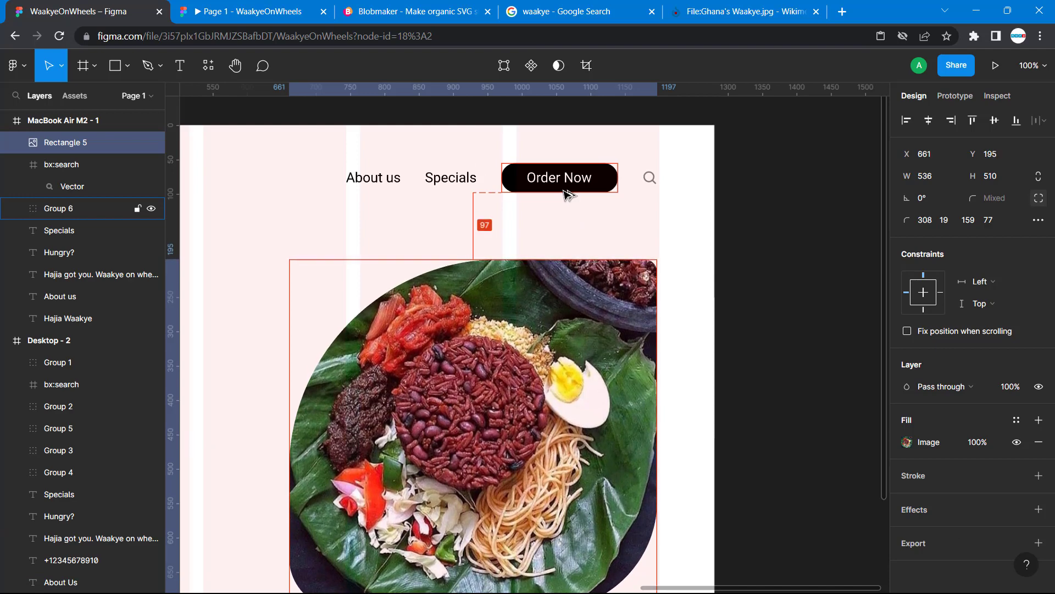
right_click(517, 309)
Check the repositioned waakye image in the prototype preview and compare it with the green-blob hero of the Desktop - 2 frame
click(264, 17)
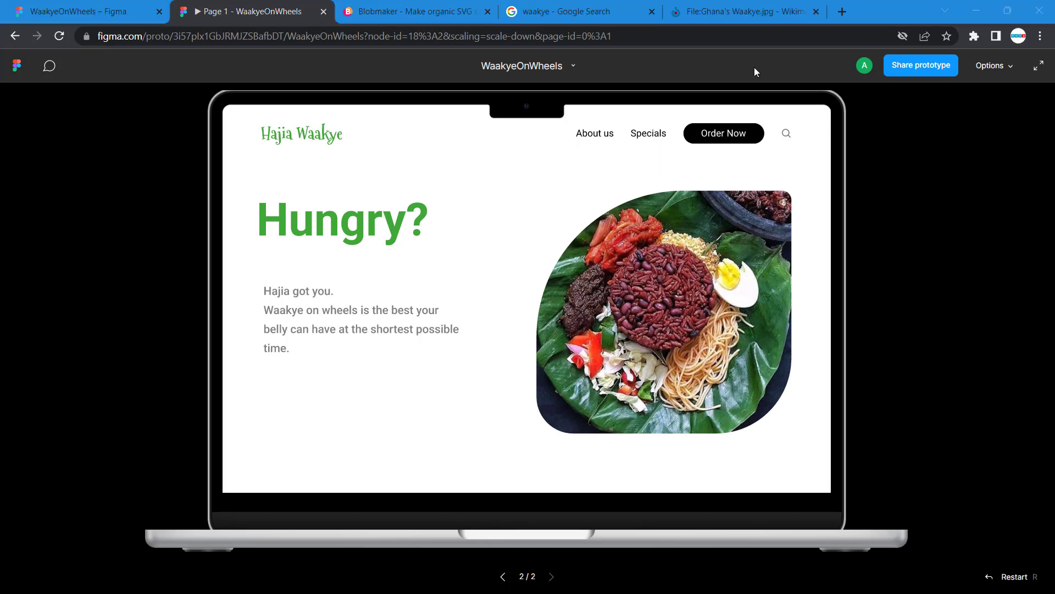
click(113, 13)
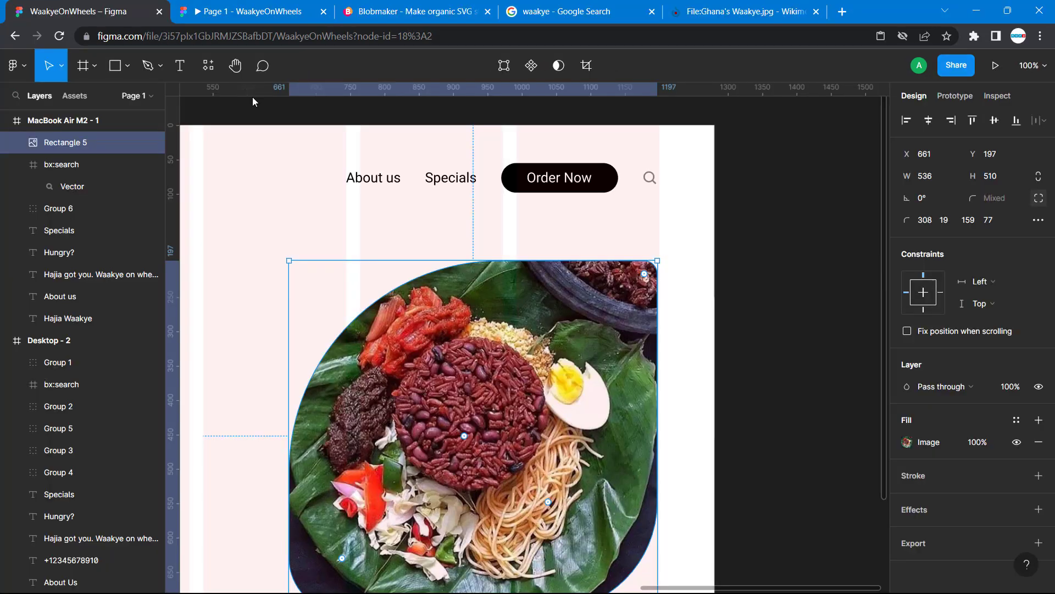
scroll(573, 288, left, 15)
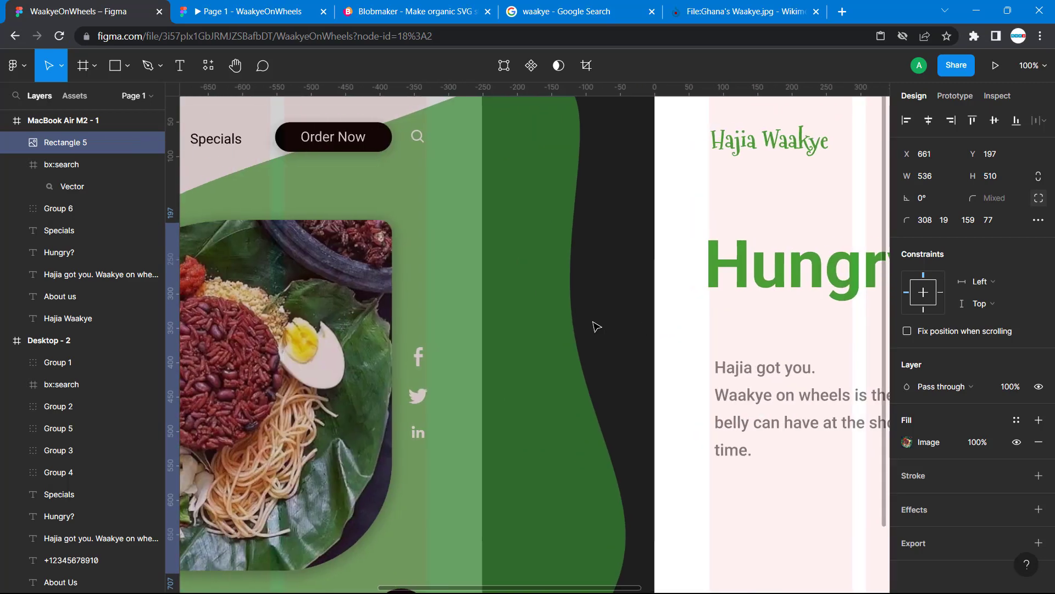
scroll(603, 273, left, 2)
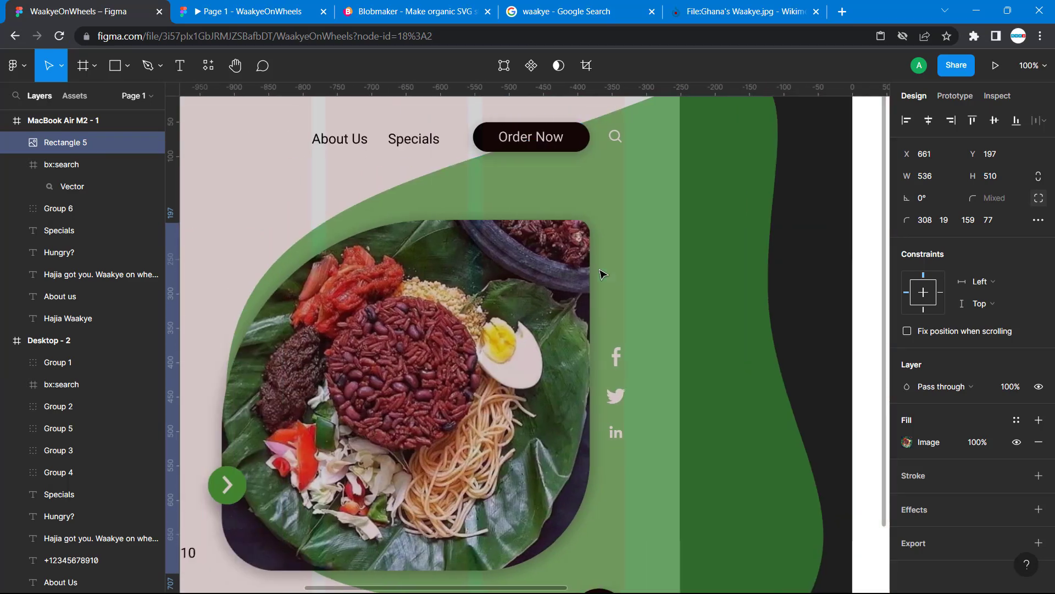
click(406, 12)
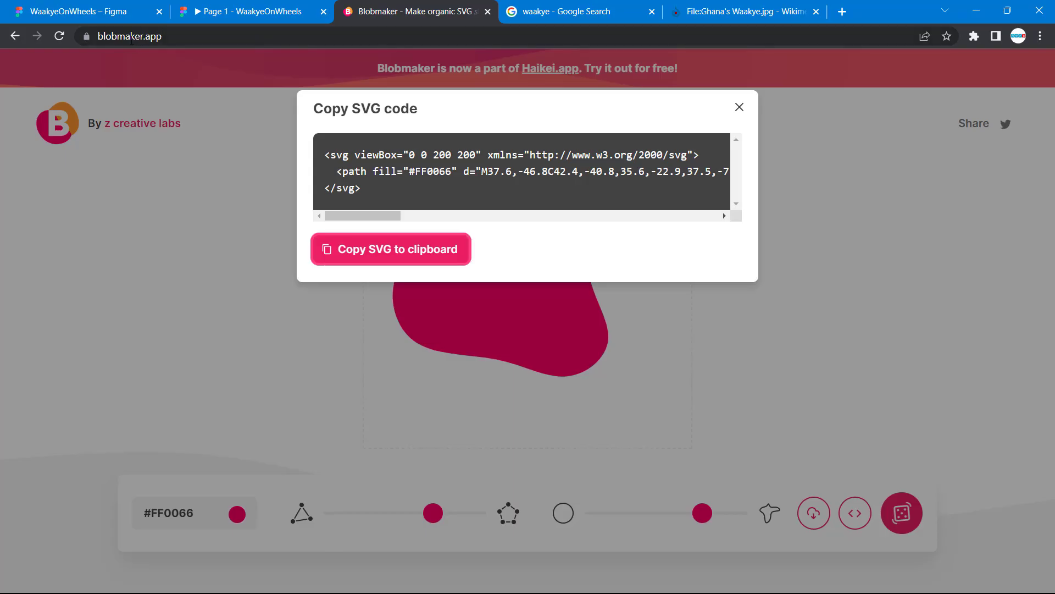
double_click(158, 37)
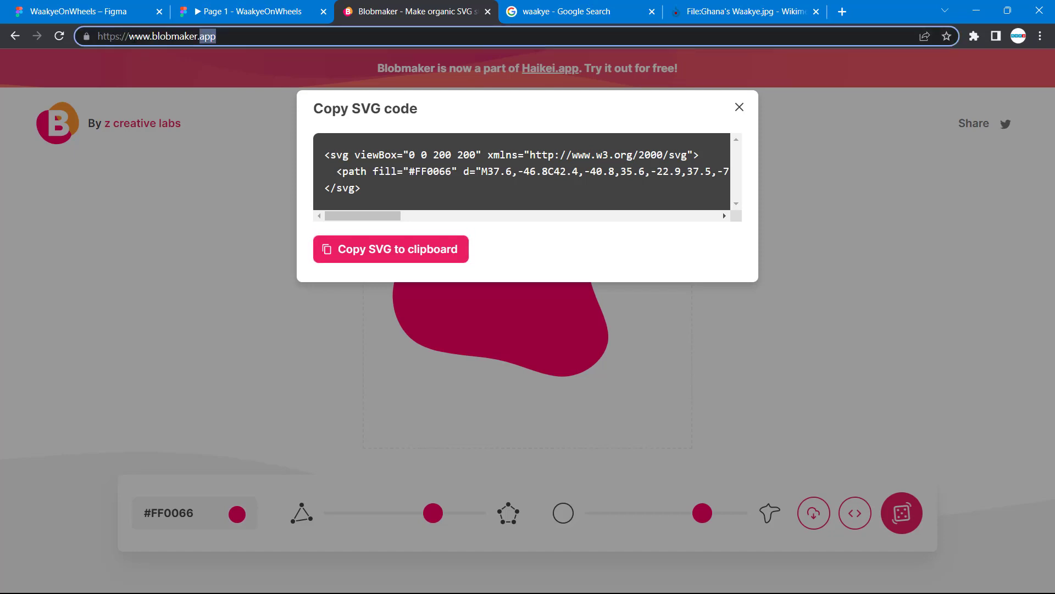
drag(225, 35, 107, 36)
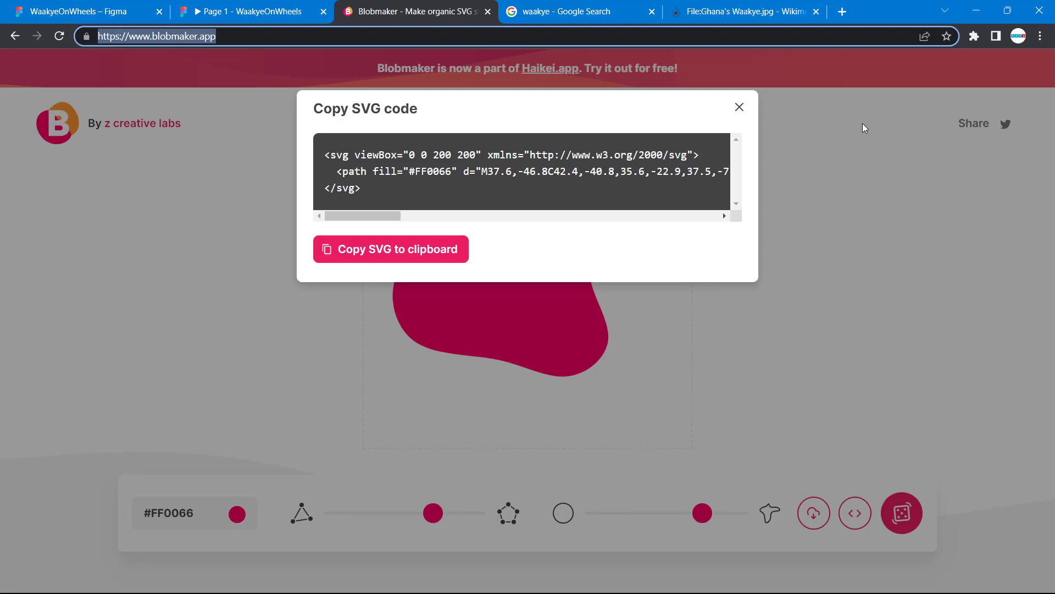
click(738, 110)
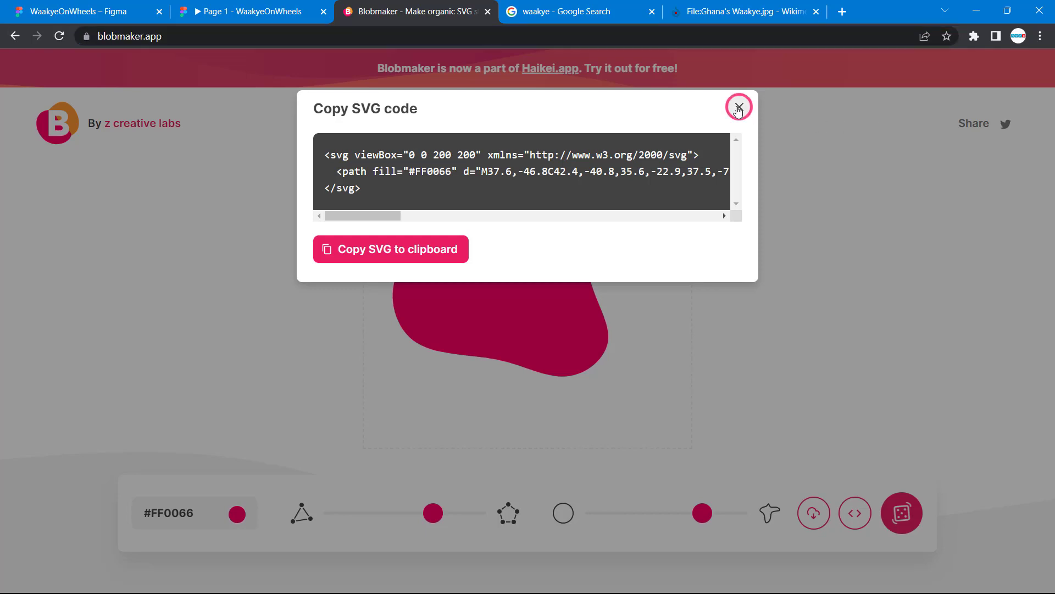
click(738, 110)
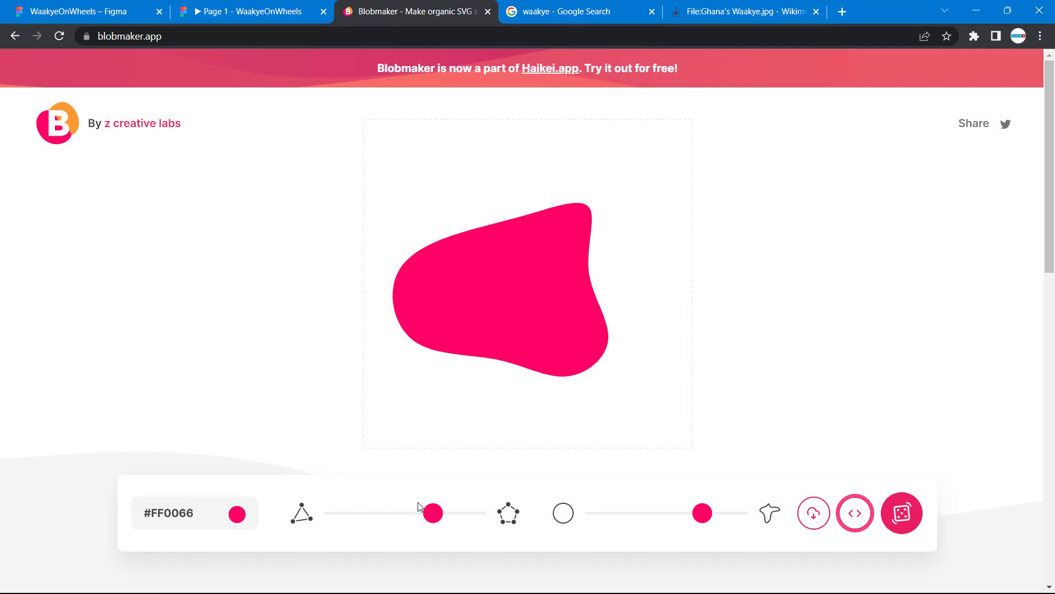
Generate a new #FF0066 blob with a slightly less irregular outline and copy its SVG code to the clipboard
mouse_move(438, 514)
mouse_down()
mouse_move(401, 514)
mouse_move(450, 515)
mouse_move(434, 515)
mouse_up()
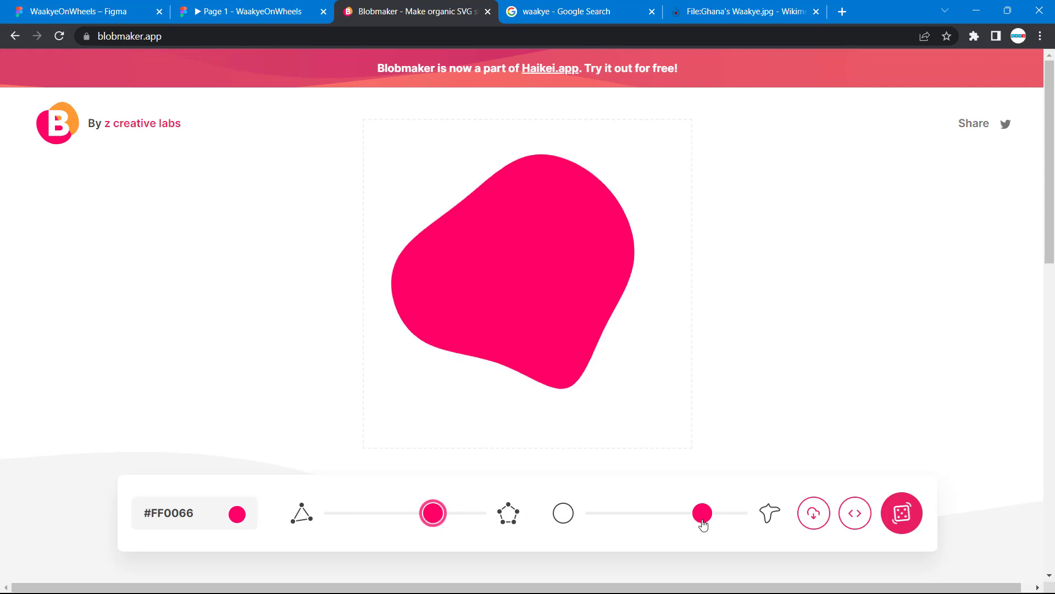
drag(686, 519, 675, 496)
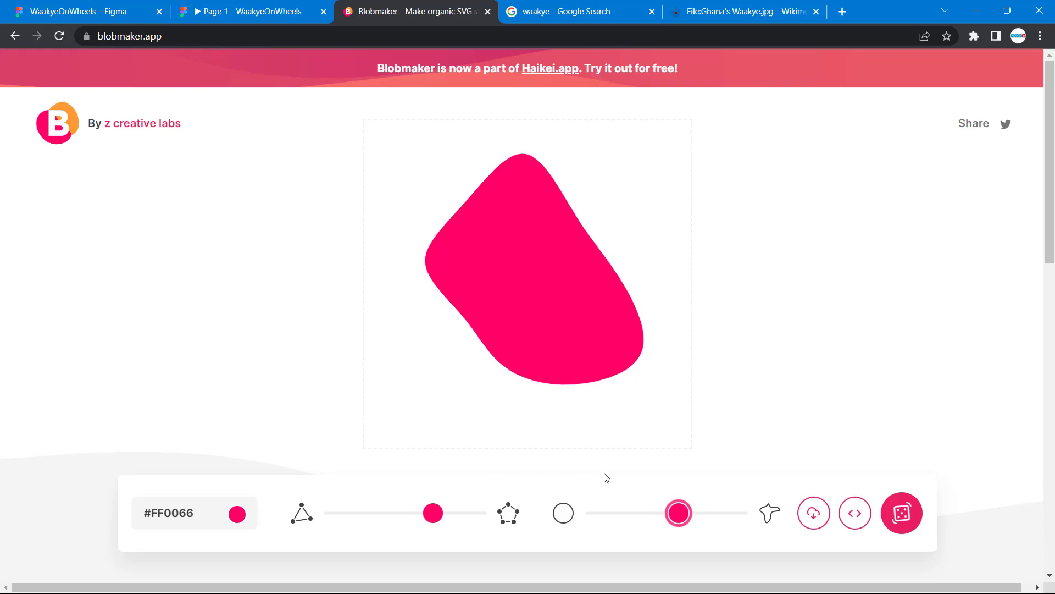
click(855, 512)
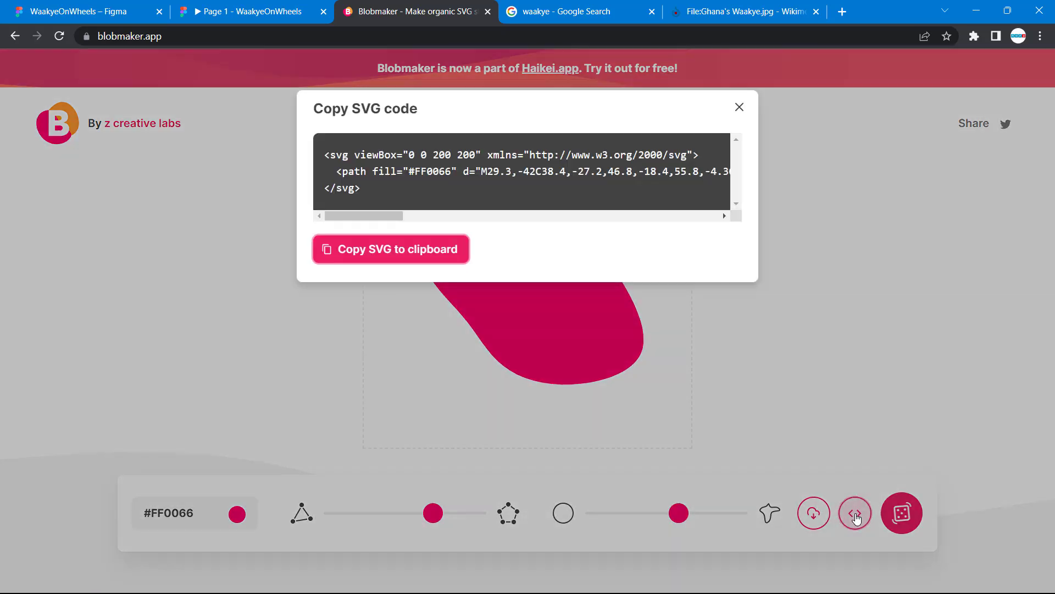
click(411, 251)
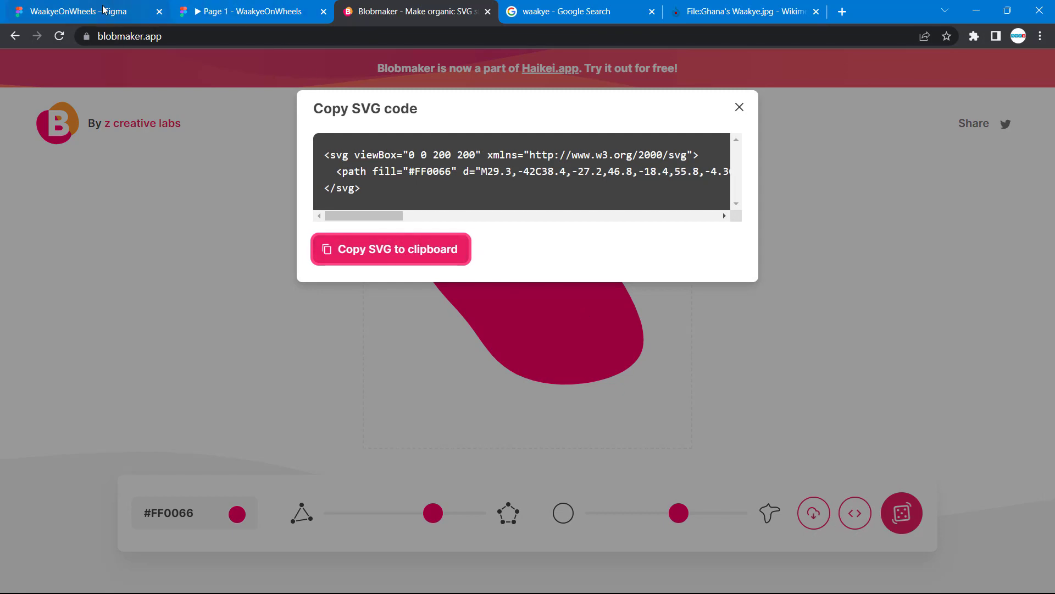
Return to the WaakyeOnWheels design file and paste the blob SVG onto the empty canvas beside the MacBook Air M2 - 1 frame
click(98, 11)
scroll(731, 247, right, 20)
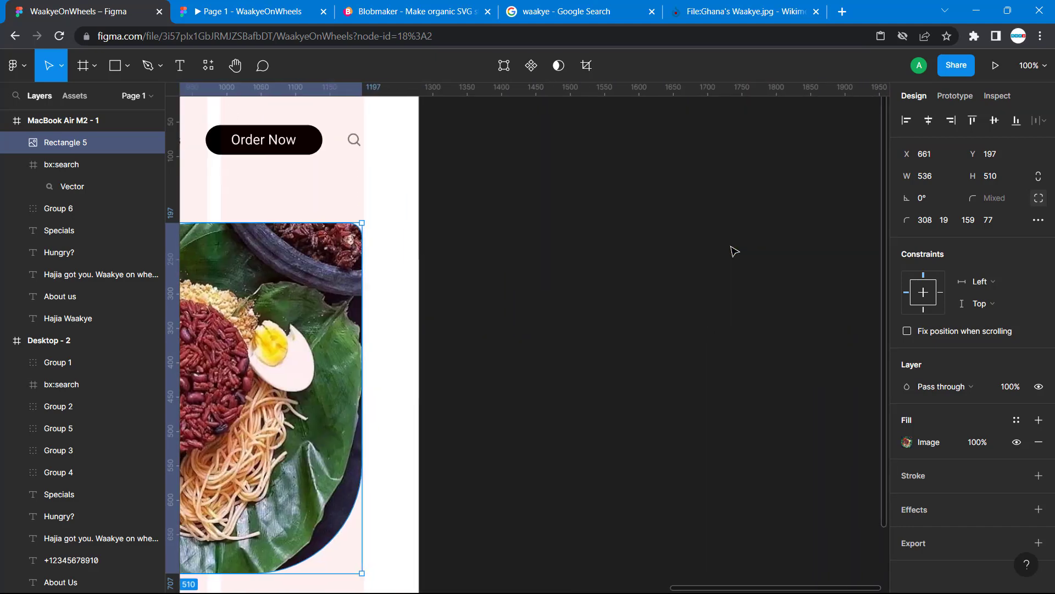
click(656, 265)
key(ctrl+v)
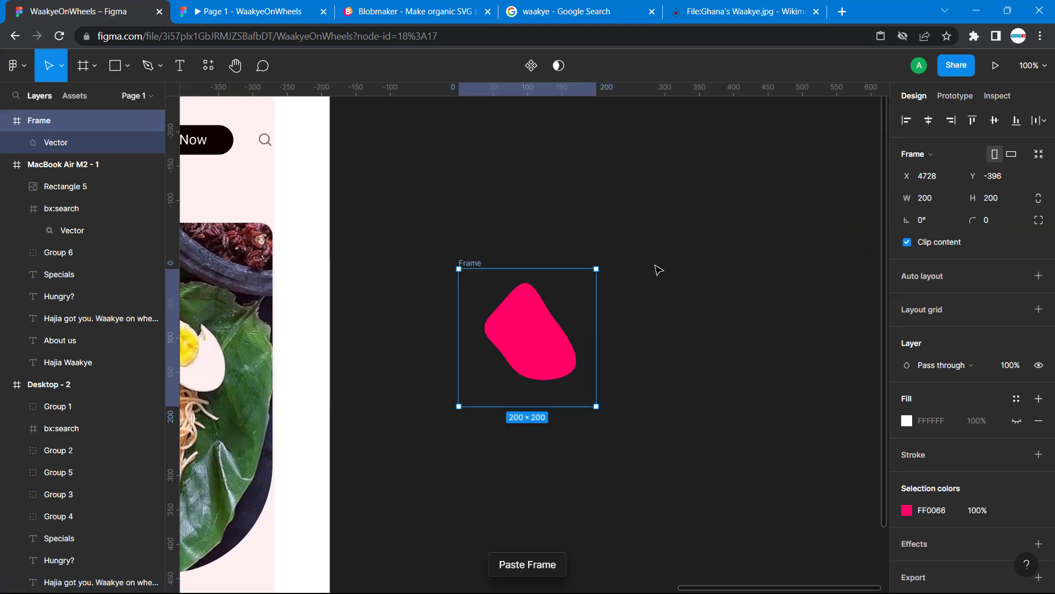
Try reshaping the pink blob by pulling a point on its right edge outward, undo the edit and leave vector editing
click(657, 334)
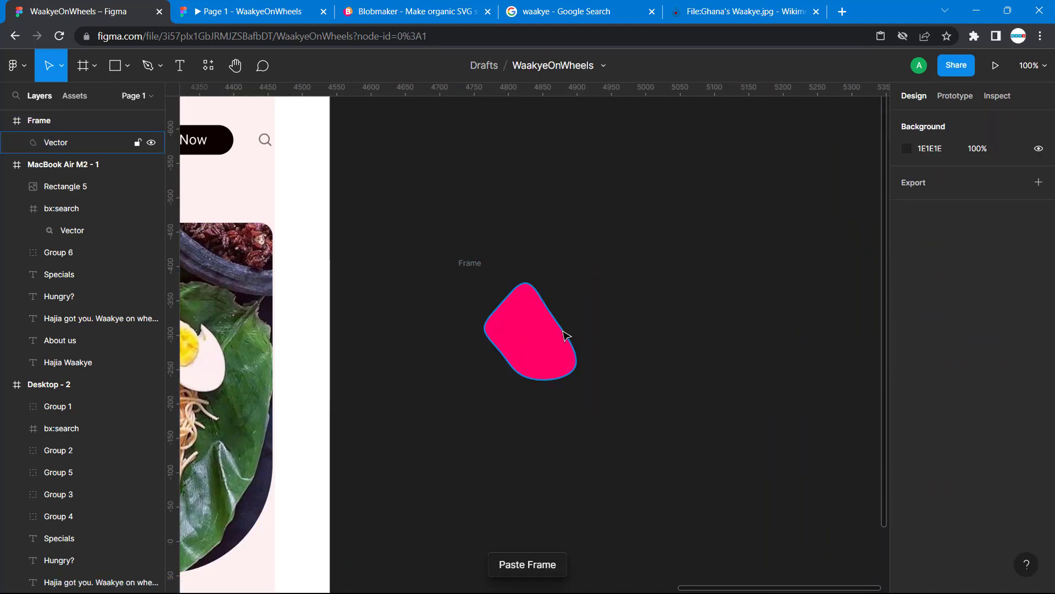
double_click(563, 341)
key(Escape)
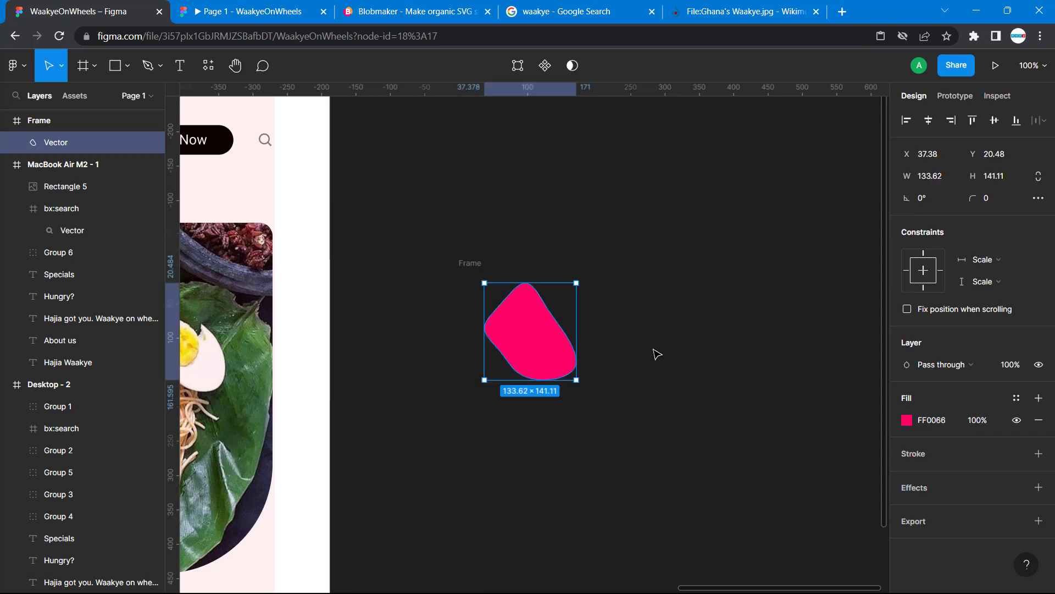
double_click(546, 349)
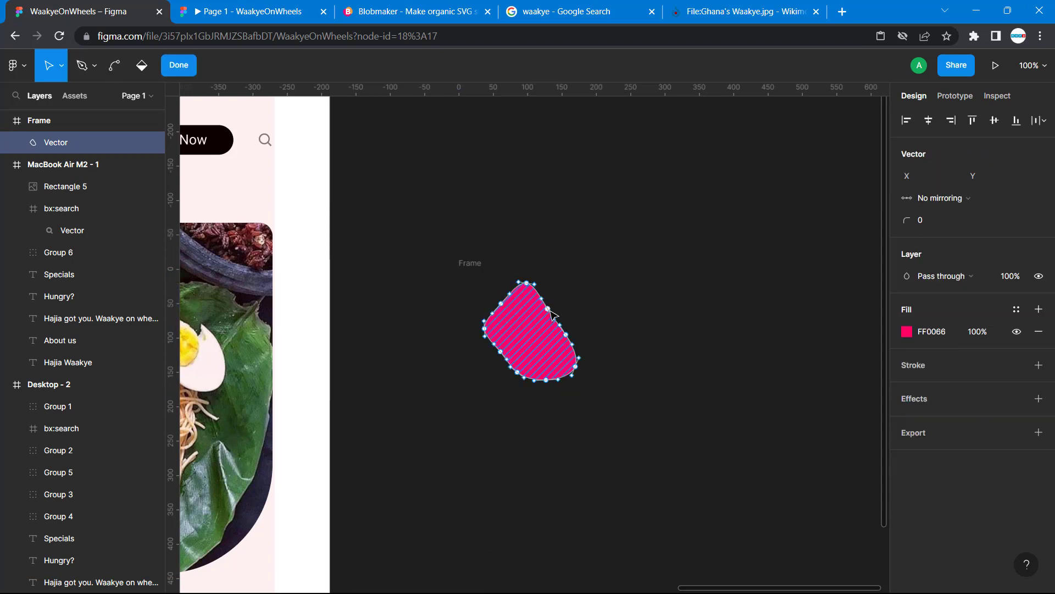
mouse_move(550, 311)
mouse_down()
mouse_move(568, 293)
mouse_move(577, 315)
mouse_move(569, 307)
mouse_up()
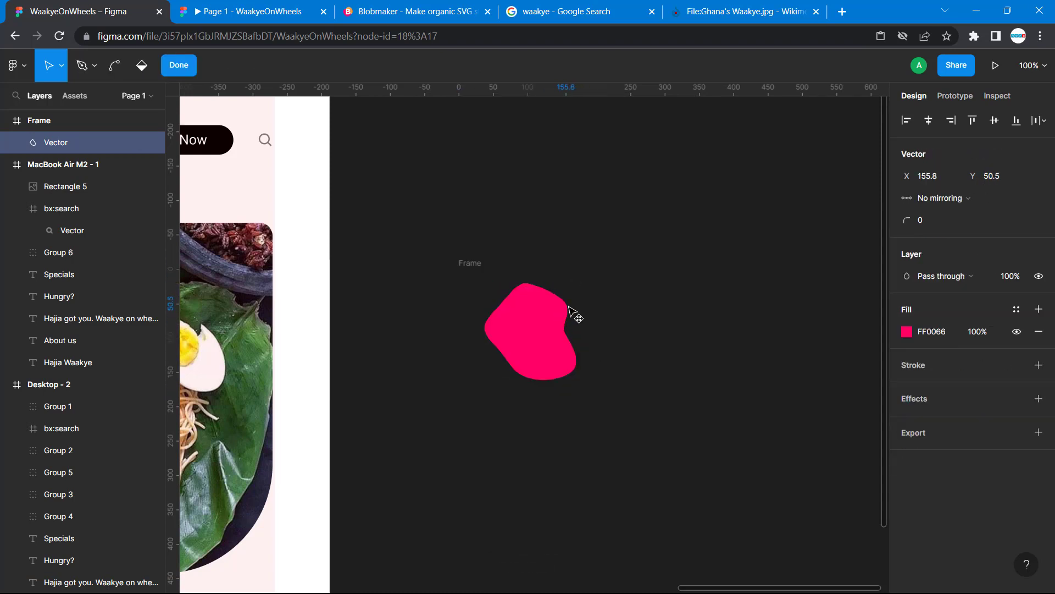
key(ctrl+z)
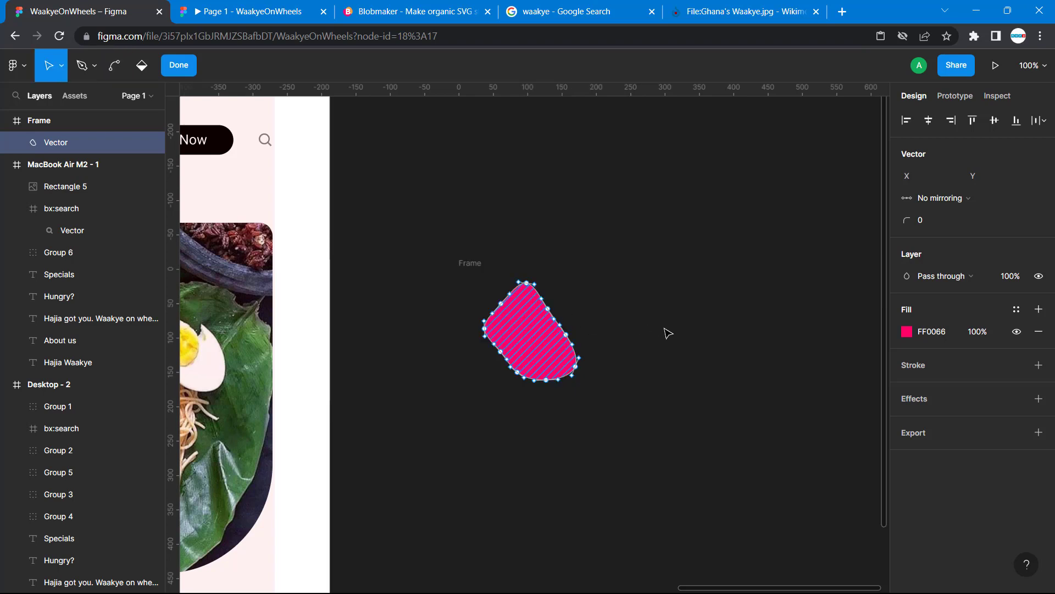
click(668, 333)
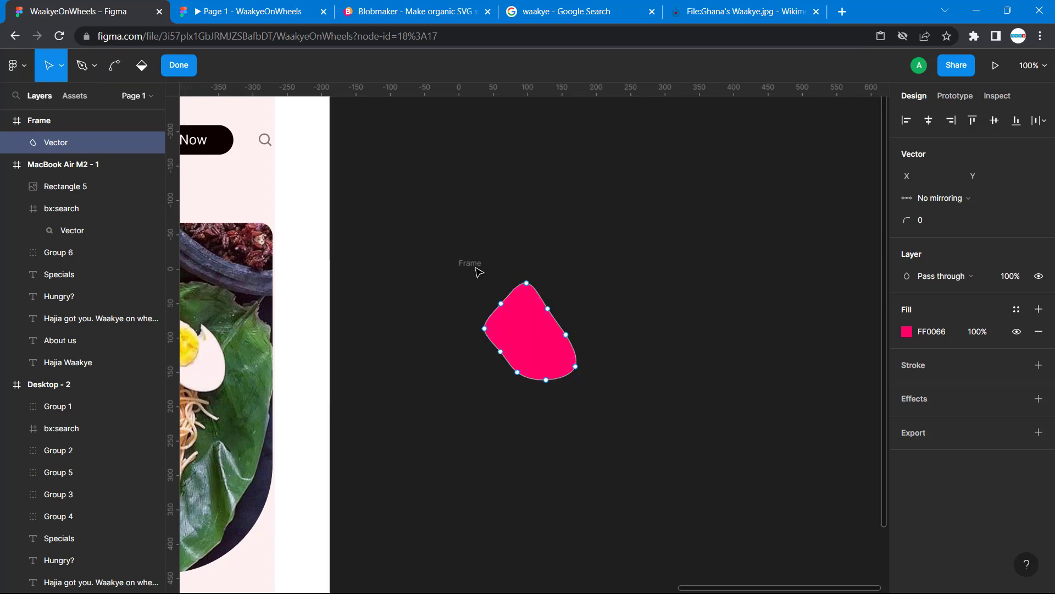
key(Escape)
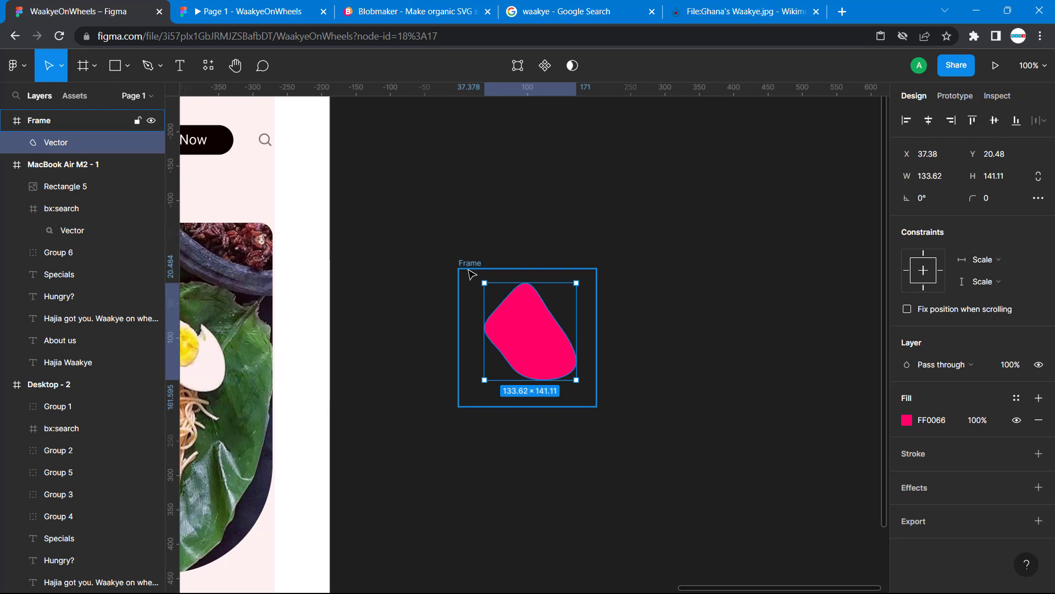
Move the pasted blob's frame slightly up on the canvas to X 4725, Y -444
click(700, 299)
click(479, 266)
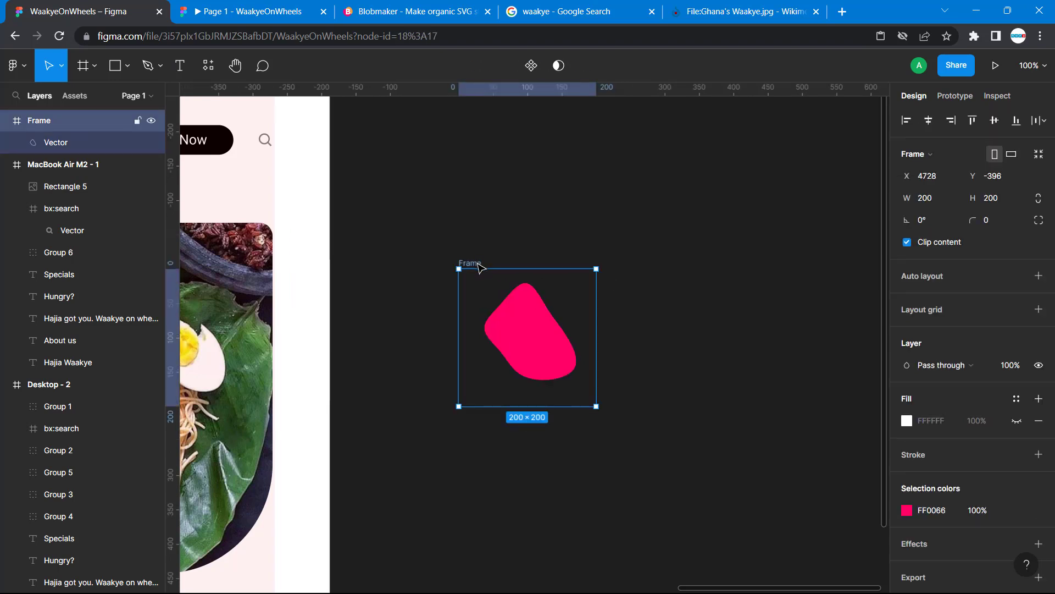
drag(484, 278, 482, 245)
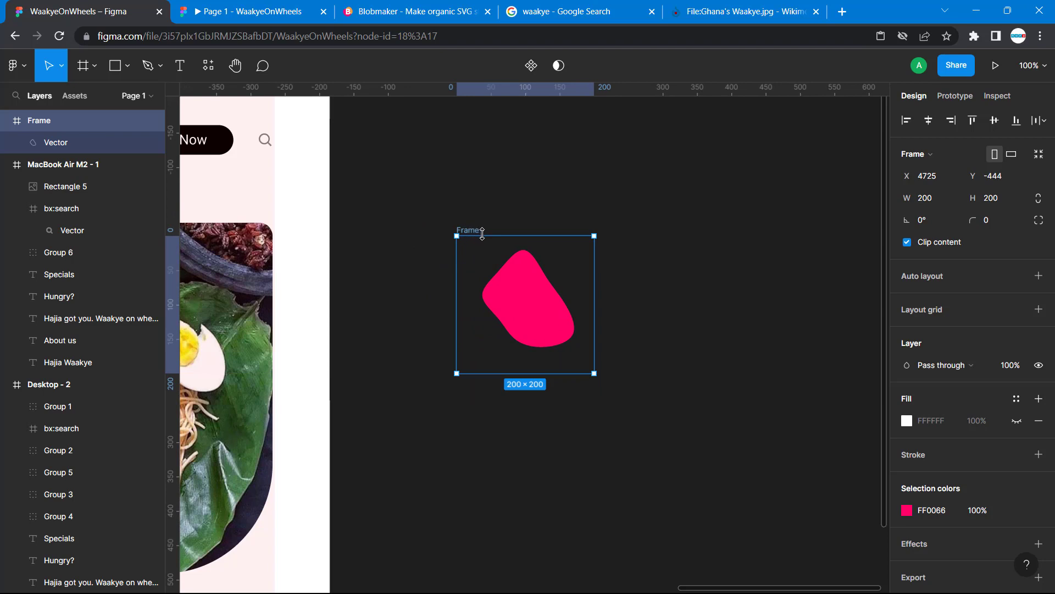
Try deleting the pasted frame with the blob still inside, and undo the deletion
click(492, 281)
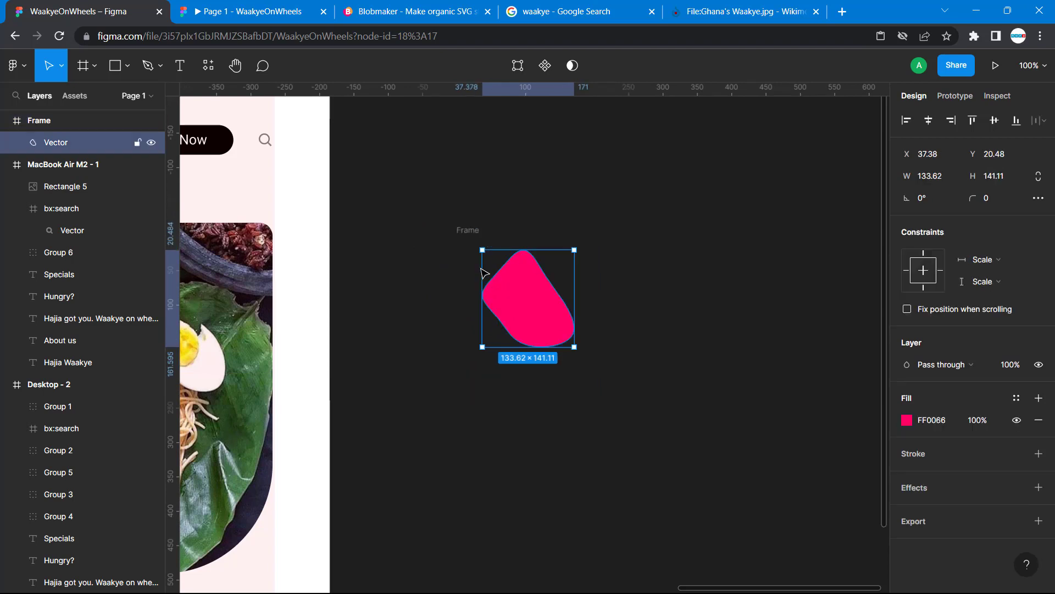
click(474, 234)
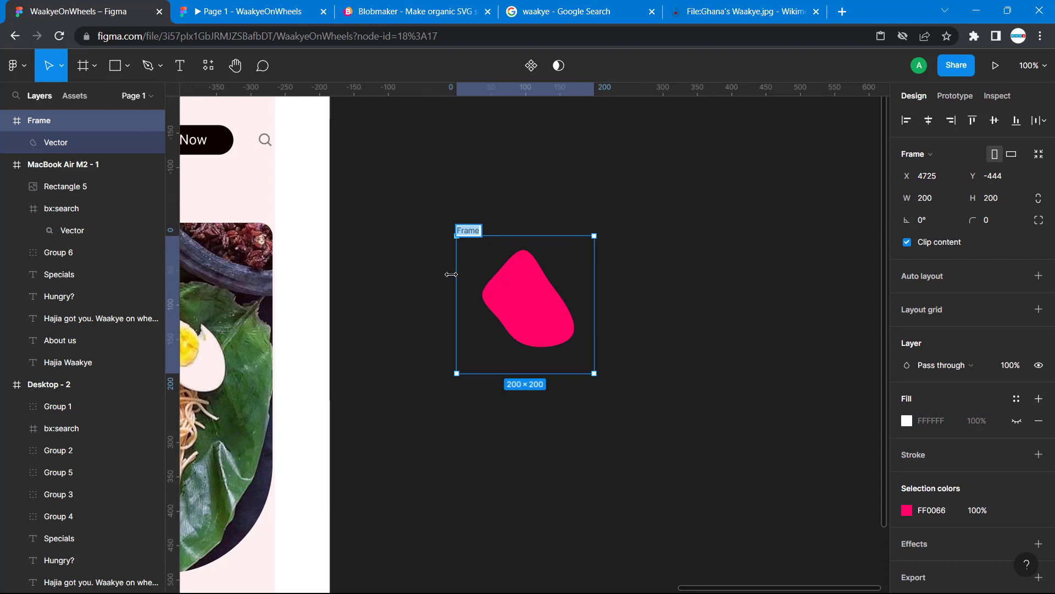
click(455, 277)
click(469, 236)
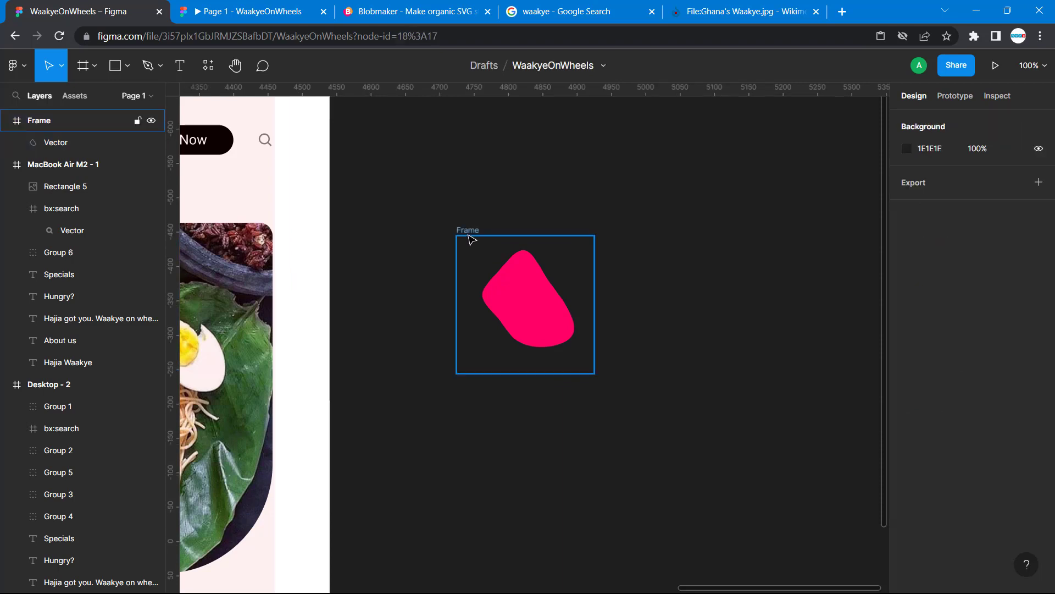
key(Delete)
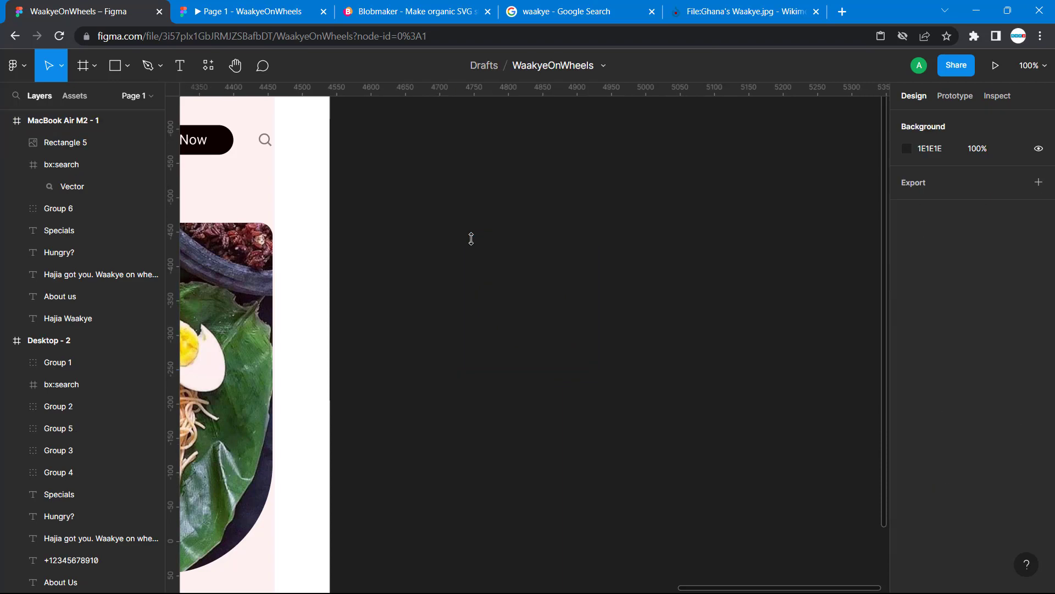
key(ctrl+z)
Move the pink blob out of its 200 × 200 frame onto the open canvas and delete the empty frame
click(527, 289)
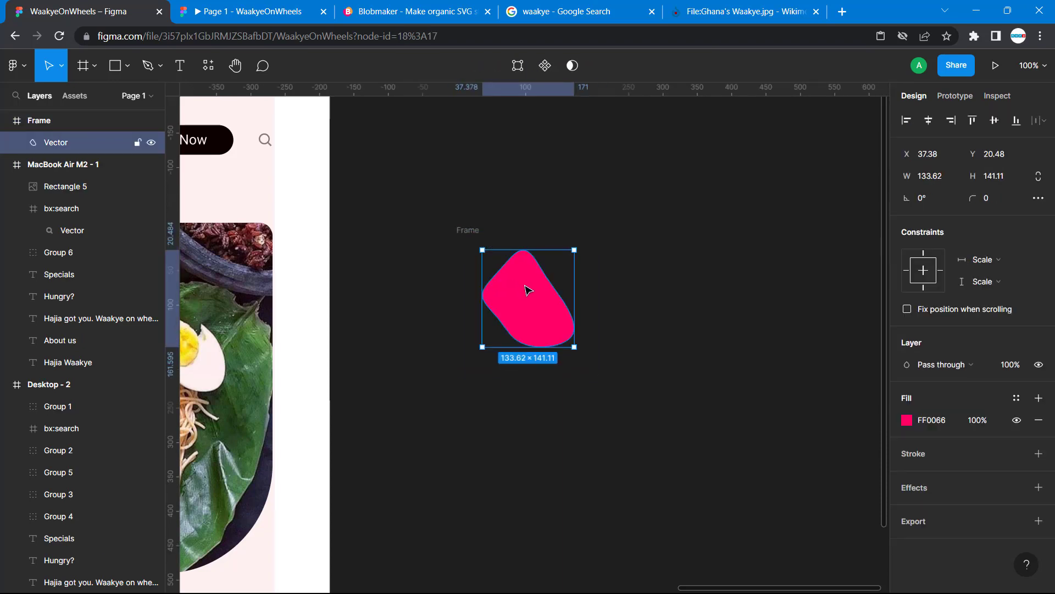
drag(526, 286, 745, 284)
click(477, 232)
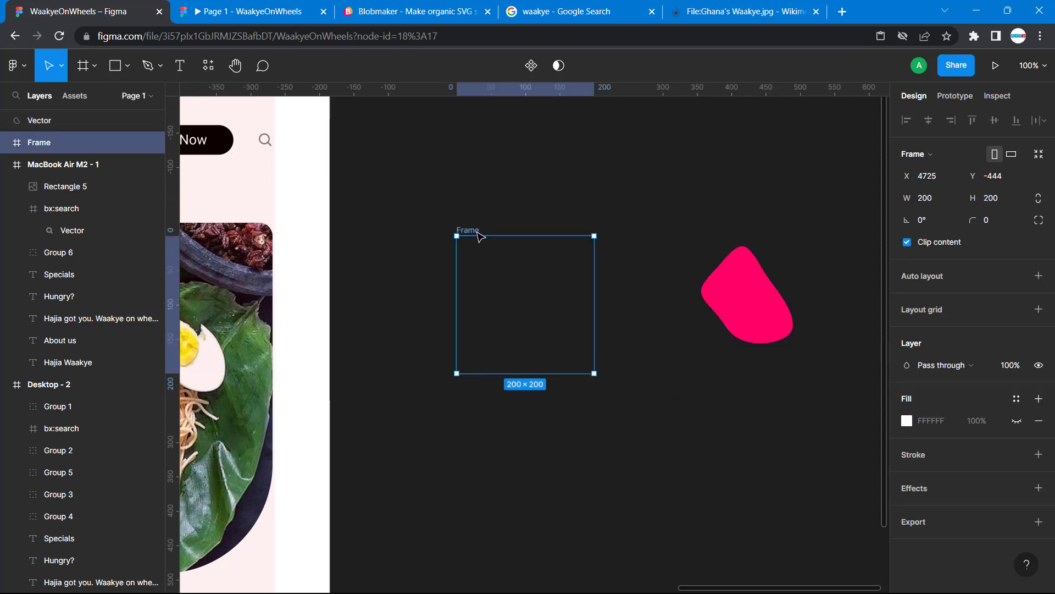
key(Delete)
scroll(477, 232, left, 2)
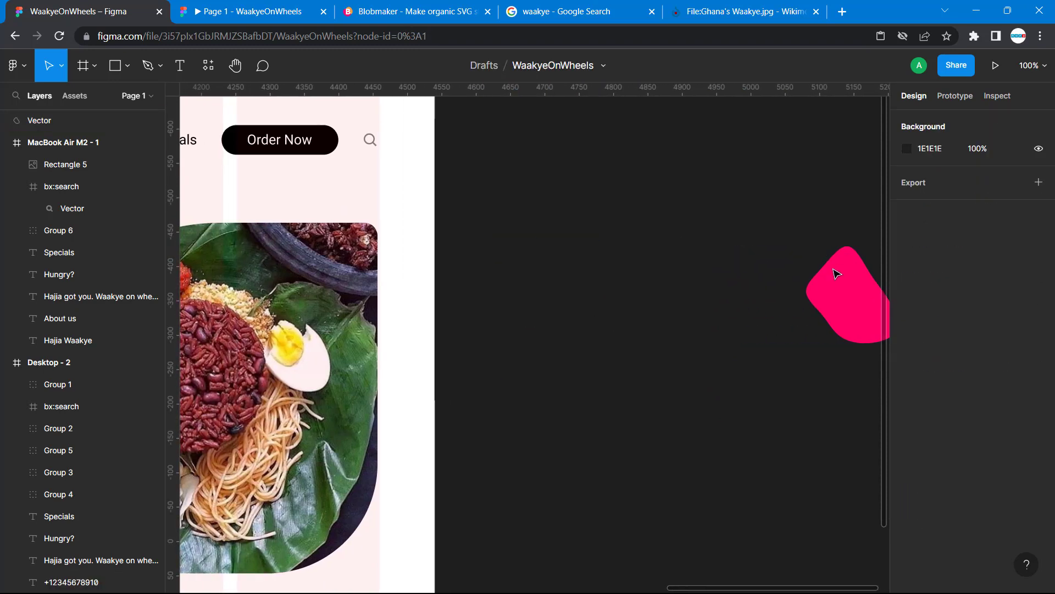
Enlarge the pink blob to 1448 × 1088 and place it over the waakye photo at X 3930, Y -660
drag(836, 271, 471, 248)
scroll(471, 247, left, 3)
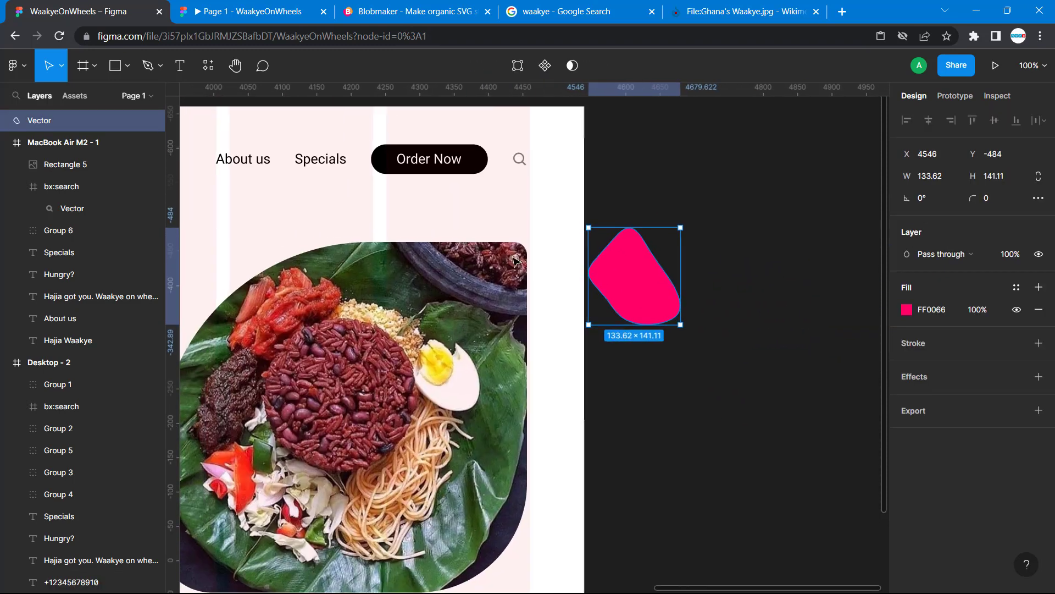
key(minus)
key(minus)
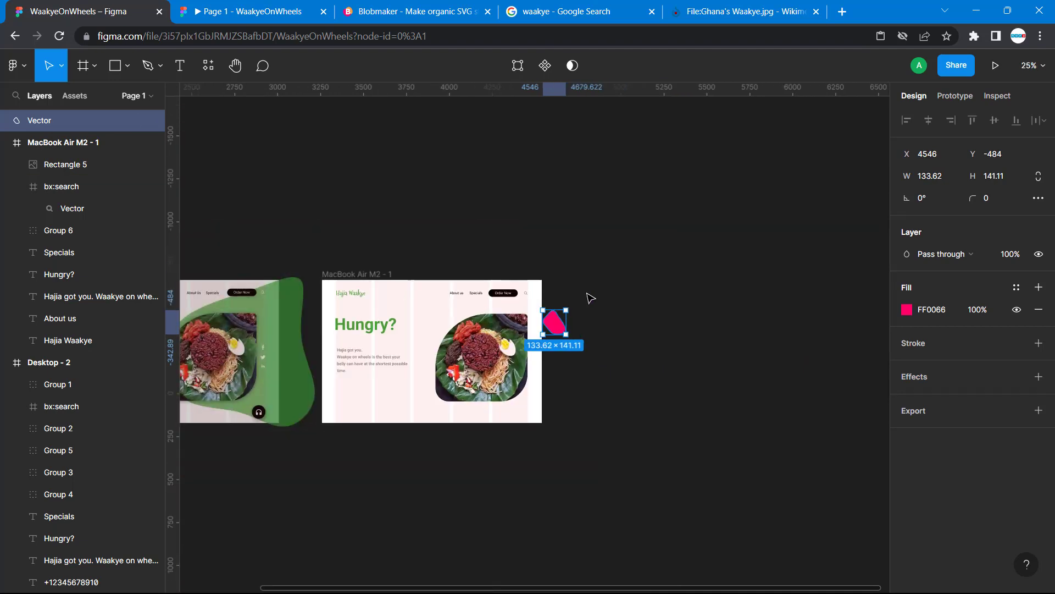
key(plus)
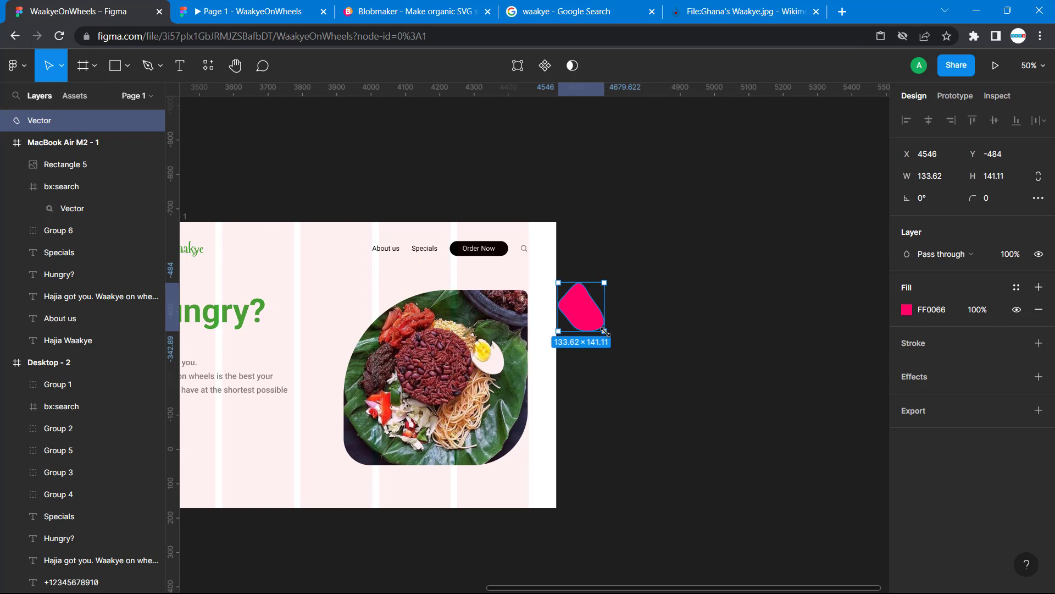
drag(605, 330, 886, 589)
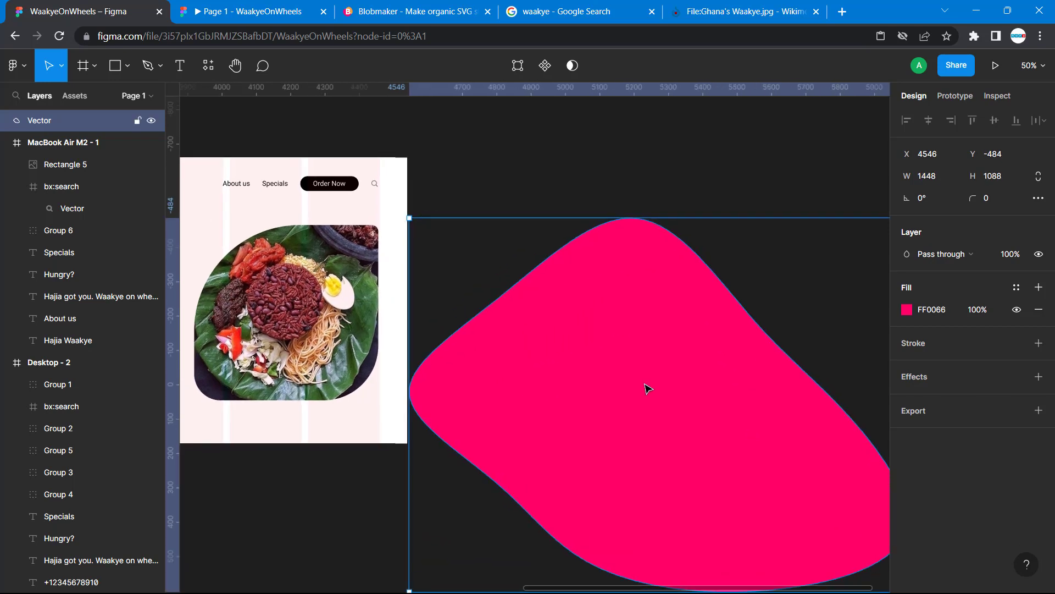
drag(645, 385, 434, 321)
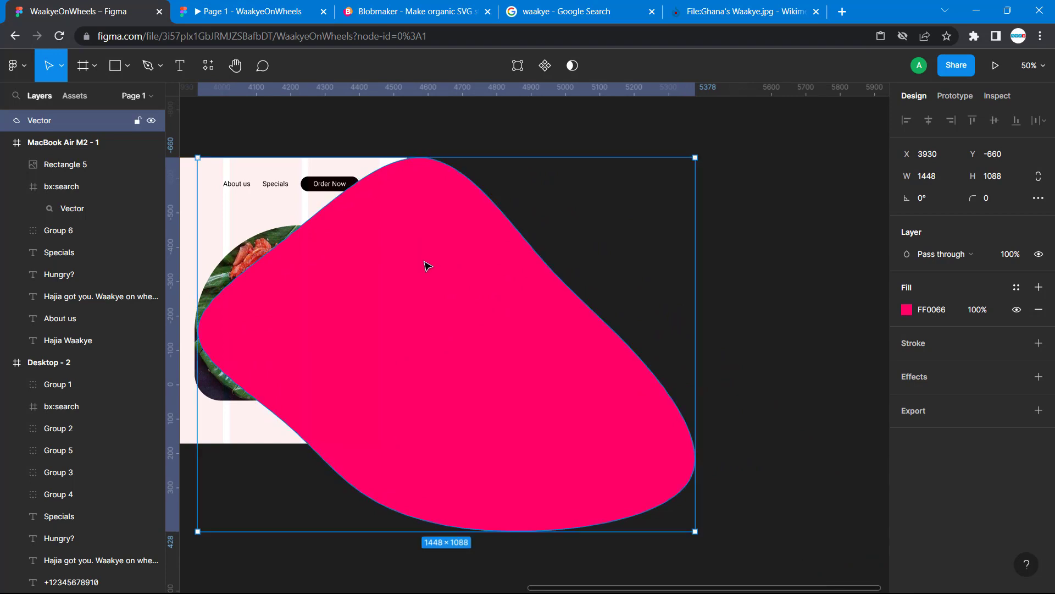
Try to bring the waakye photo in front of the pink blob
click(252, 246)
right_click(252, 246)
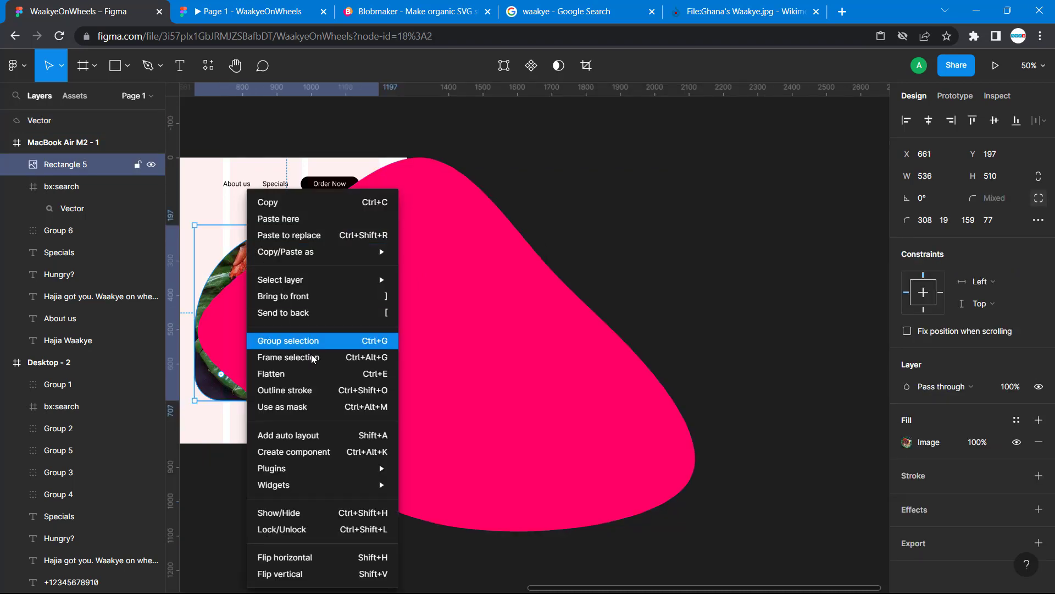
click(370, 297)
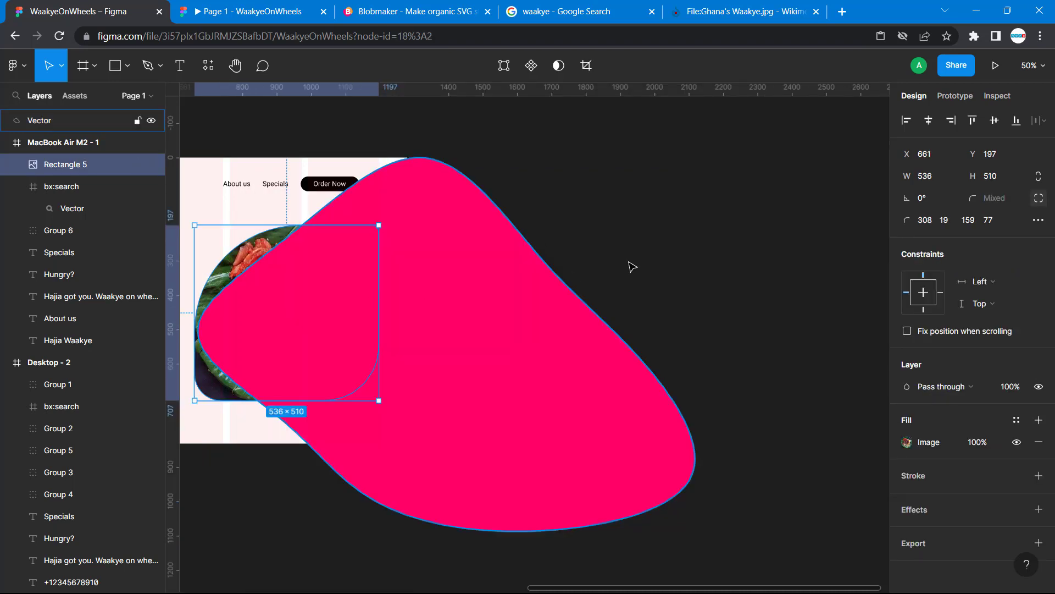
right_click(256, 244)
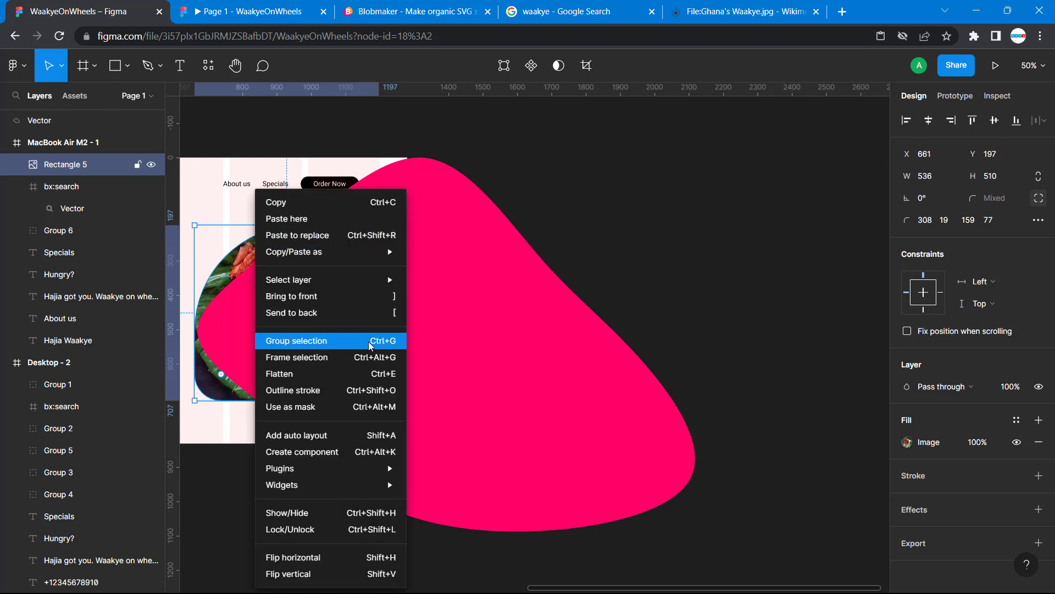
click(379, 302)
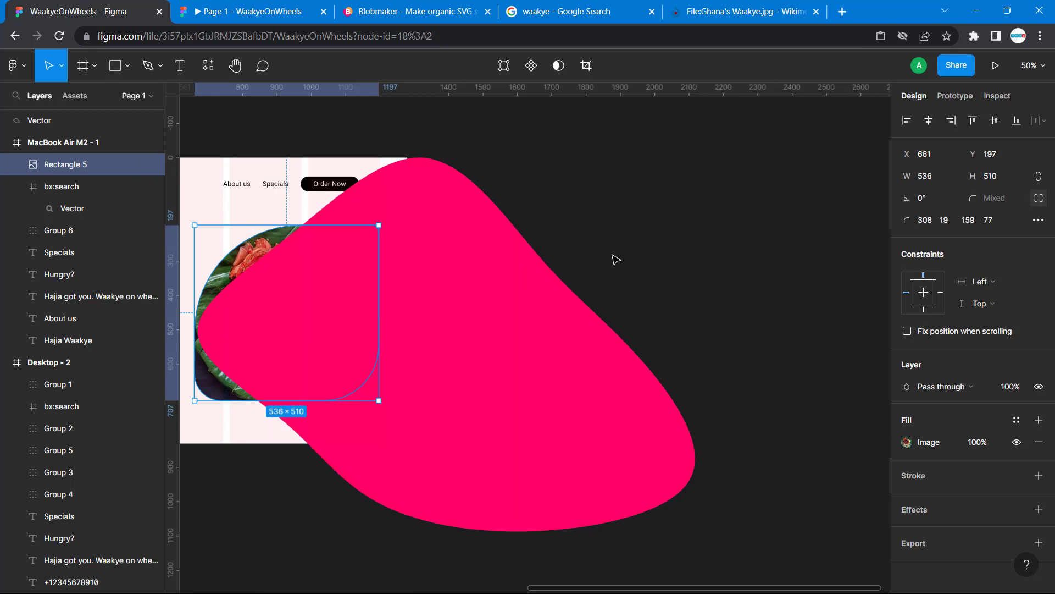
scroll(612, 260, left, 4)
click(477, 486)
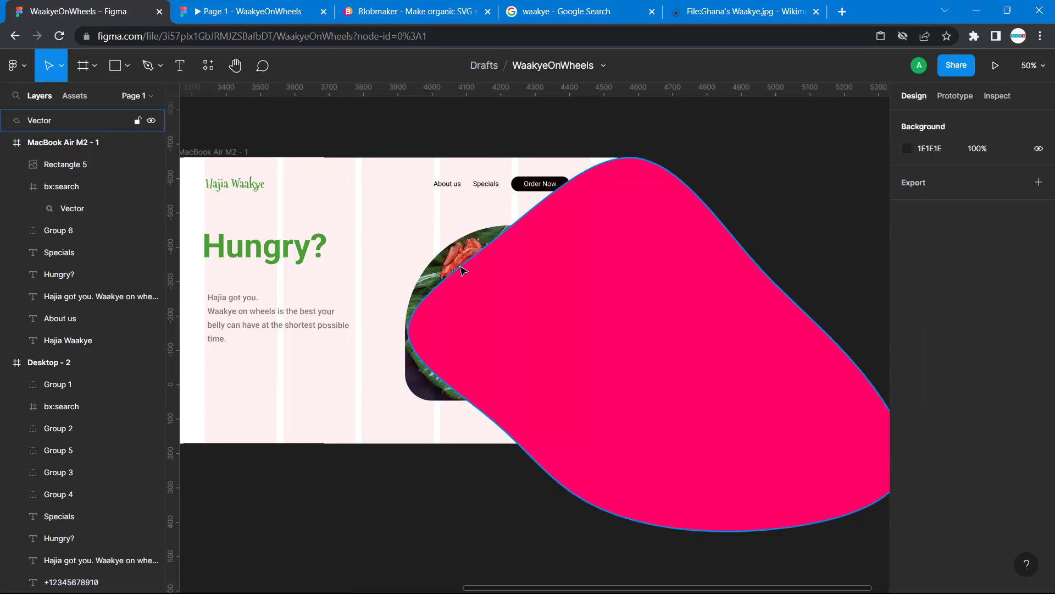
click(448, 257)
right_click(448, 257)
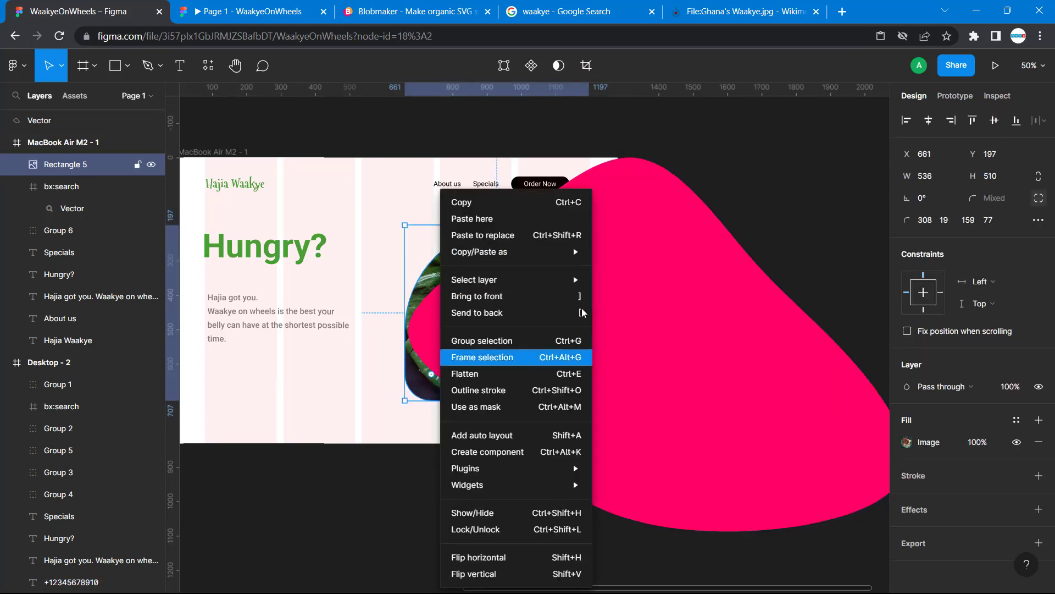
Send the pink blob to the back of the canvas, and bring it to the front again
click(652, 208)
right_click(653, 208)
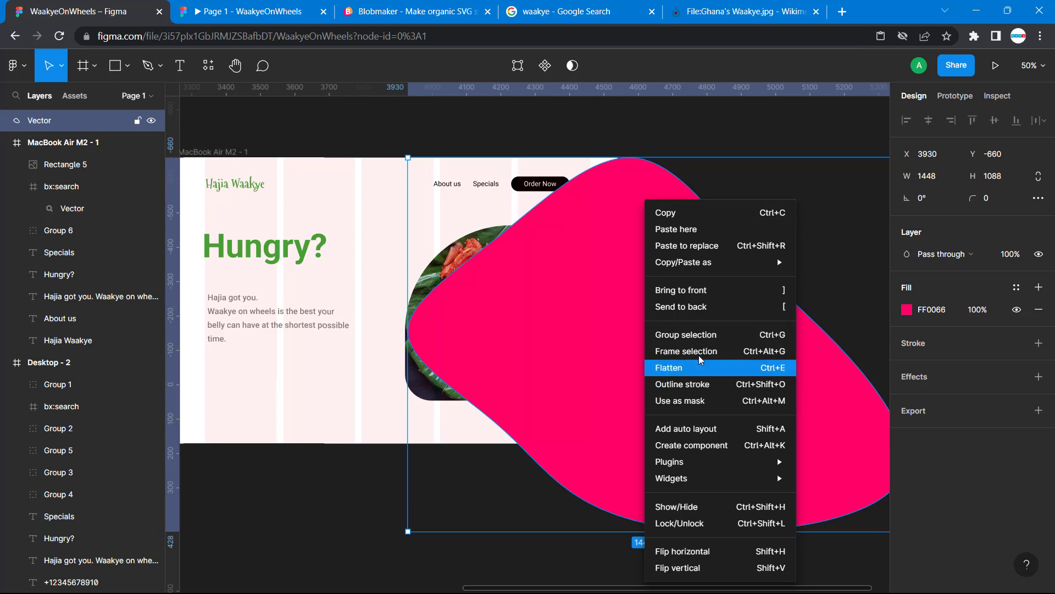
click(700, 306)
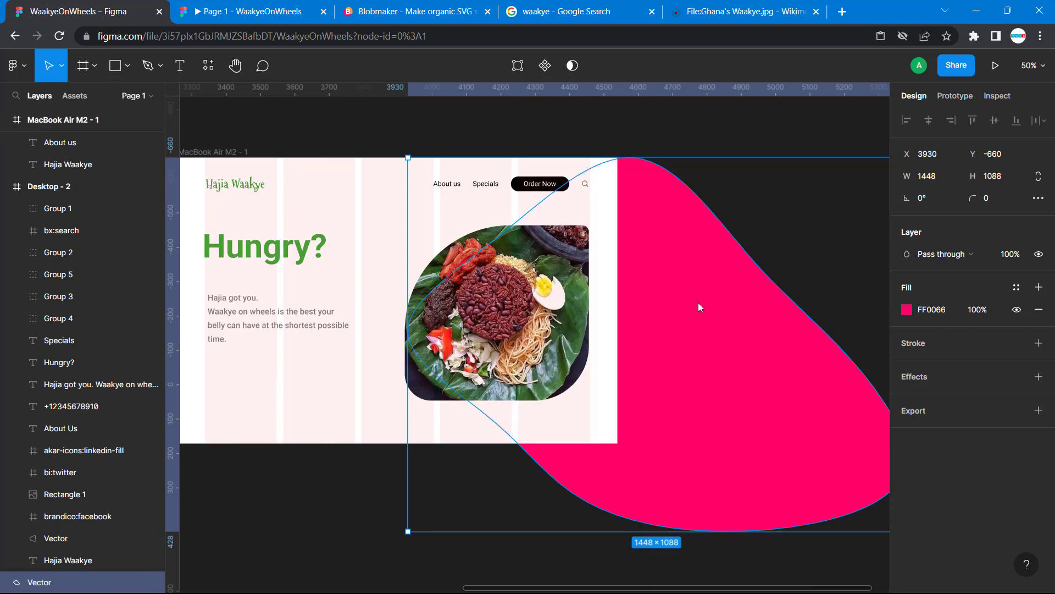
click(764, 230)
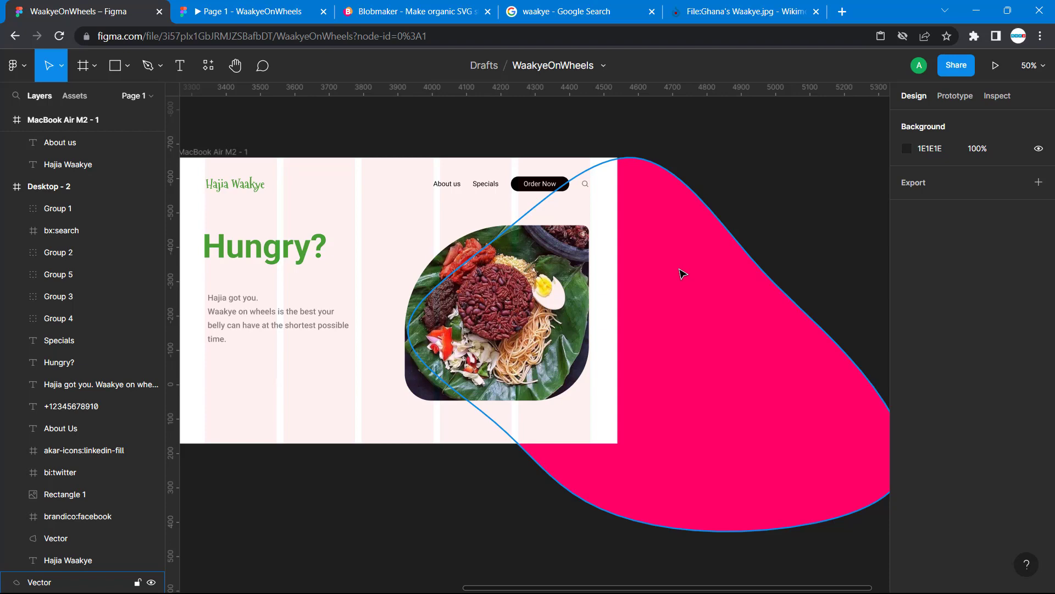
click(681, 273)
key(ctrl+shift+])
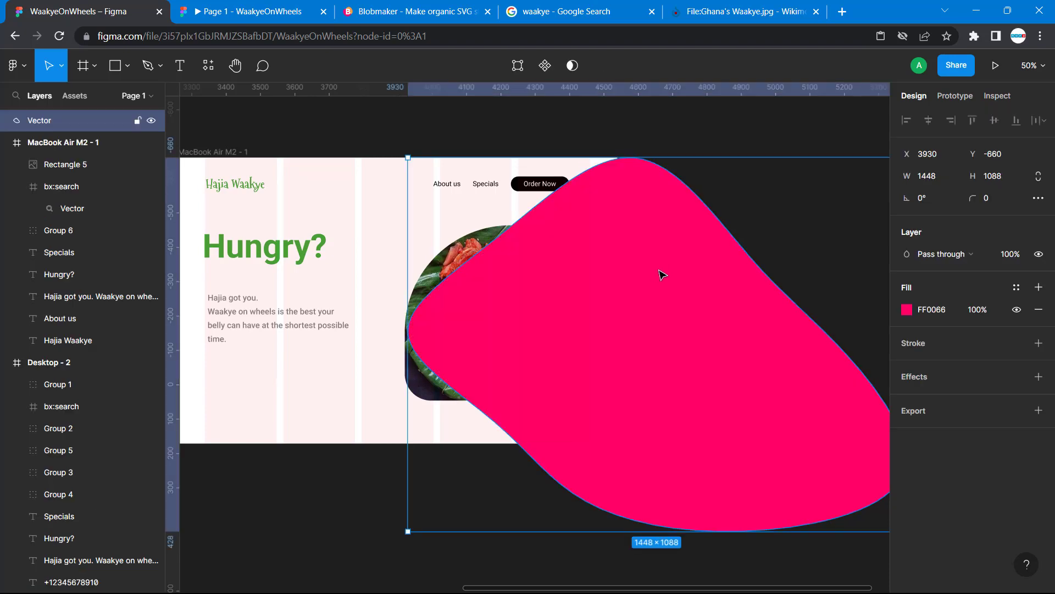
Try once more to bring the waakye photo to the front of the layer order
click(434, 273)
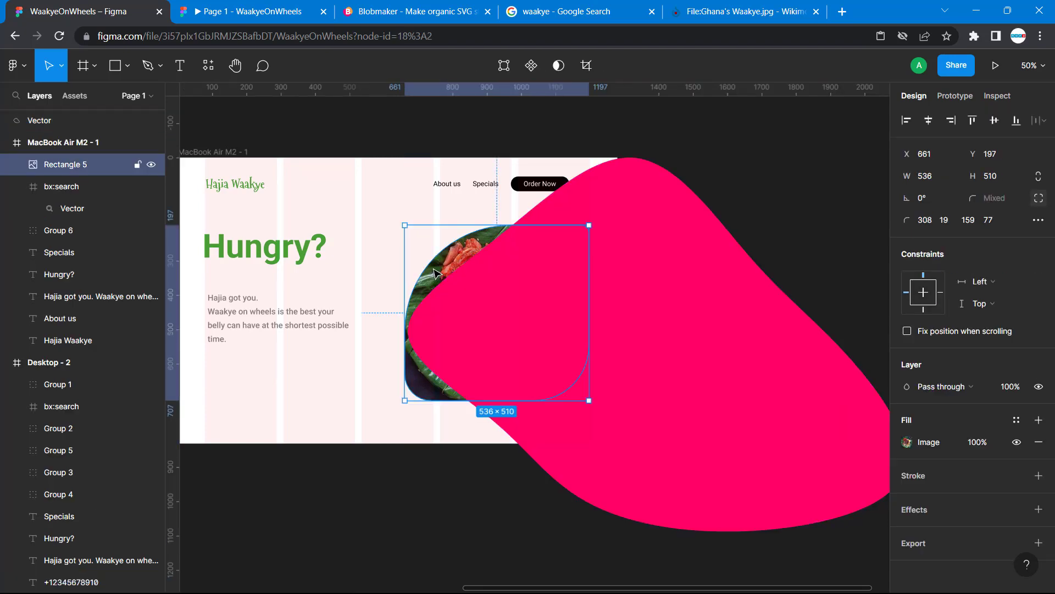
right_click(434, 272)
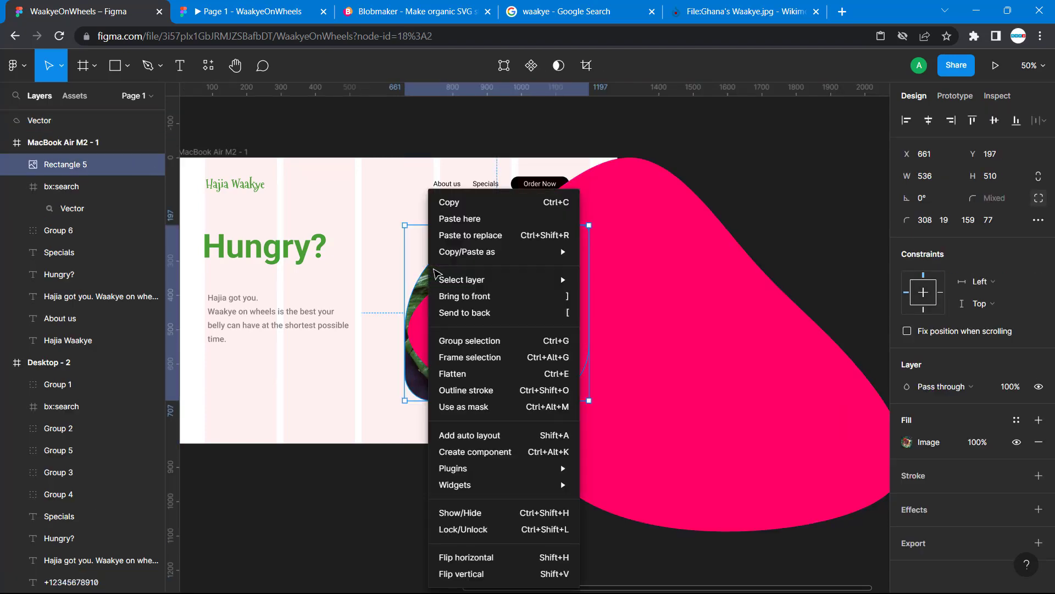
click(510, 294)
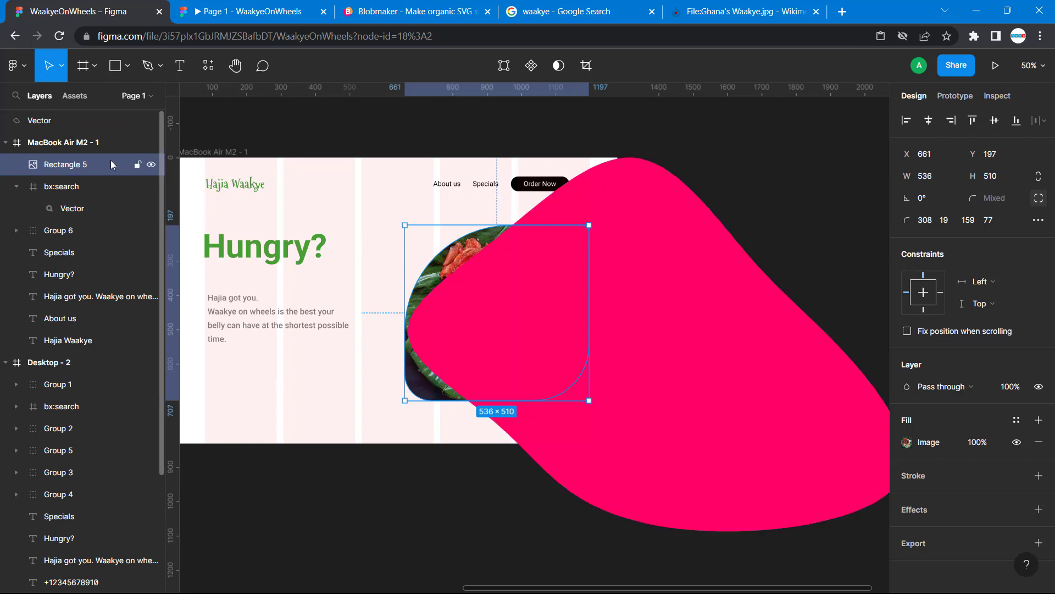
Rename the photo's Rectangle 5 layer as image
double_click(80, 168)
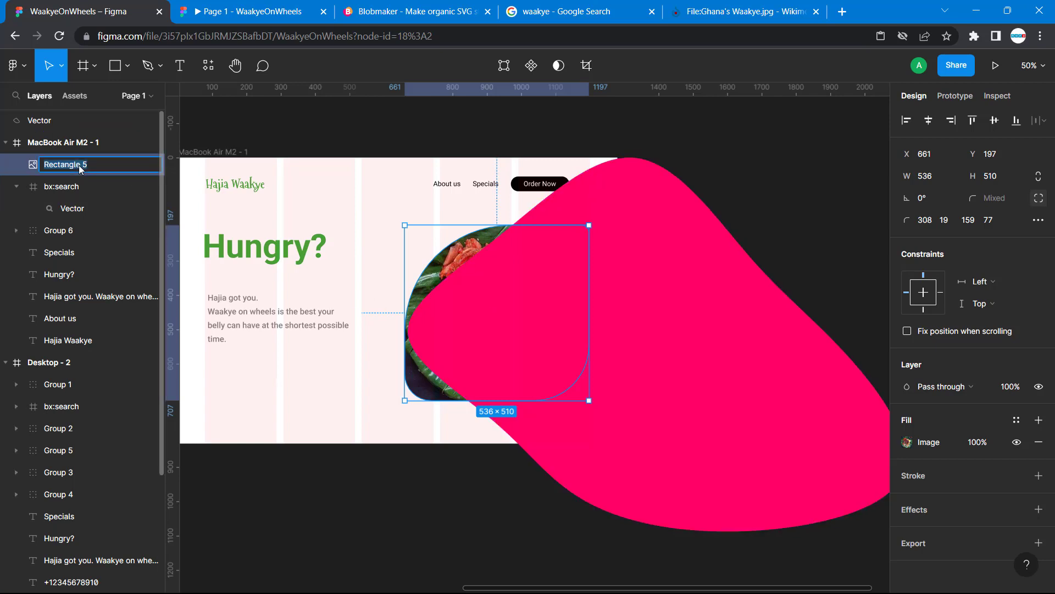
text(image)
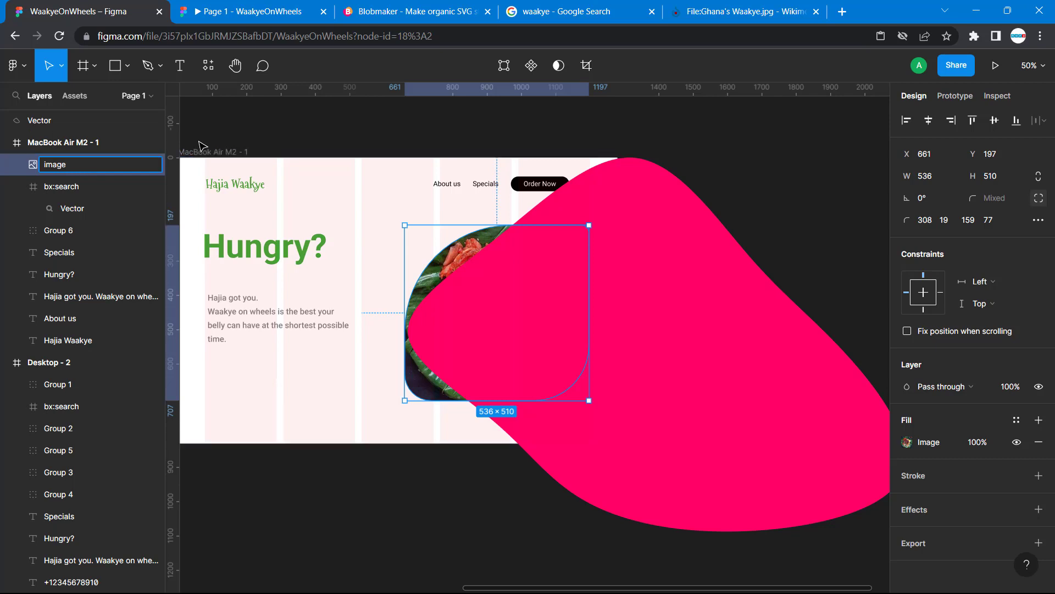
click(234, 127)
mouse_move(62, 164)
mouse_down()
mouse_move(61, 196)
mouse_move(63, 129)
mouse_move(61, 163)
mouse_up()
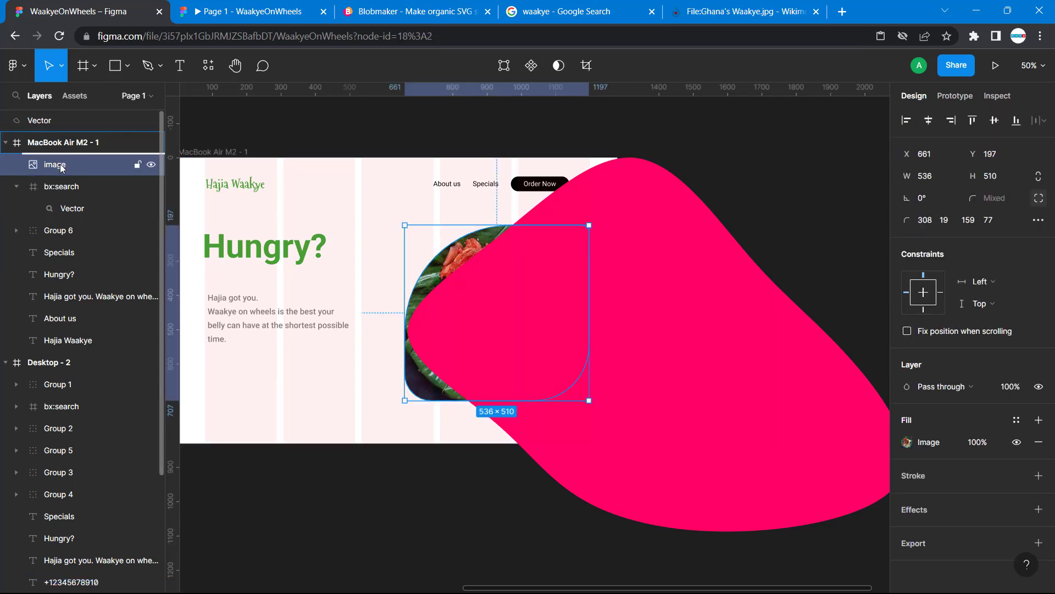
Move the pink blob partly off the photo to X 4226, Y -530, and send the photo to the back of its frame
click(555, 473)
drag(530, 400, 631, 446)
click(507, 289)
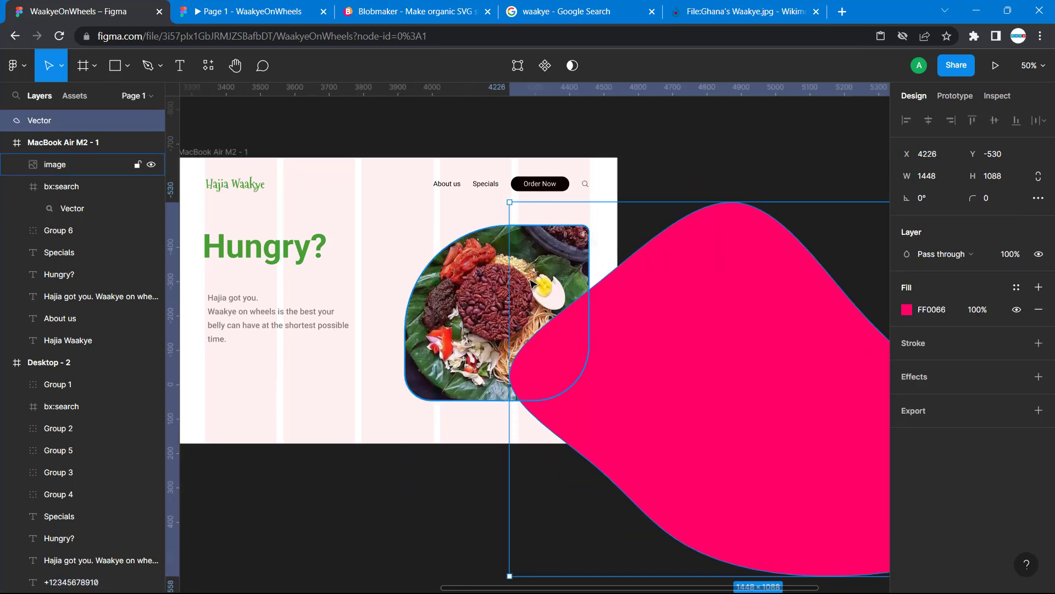
right_click(455, 319)
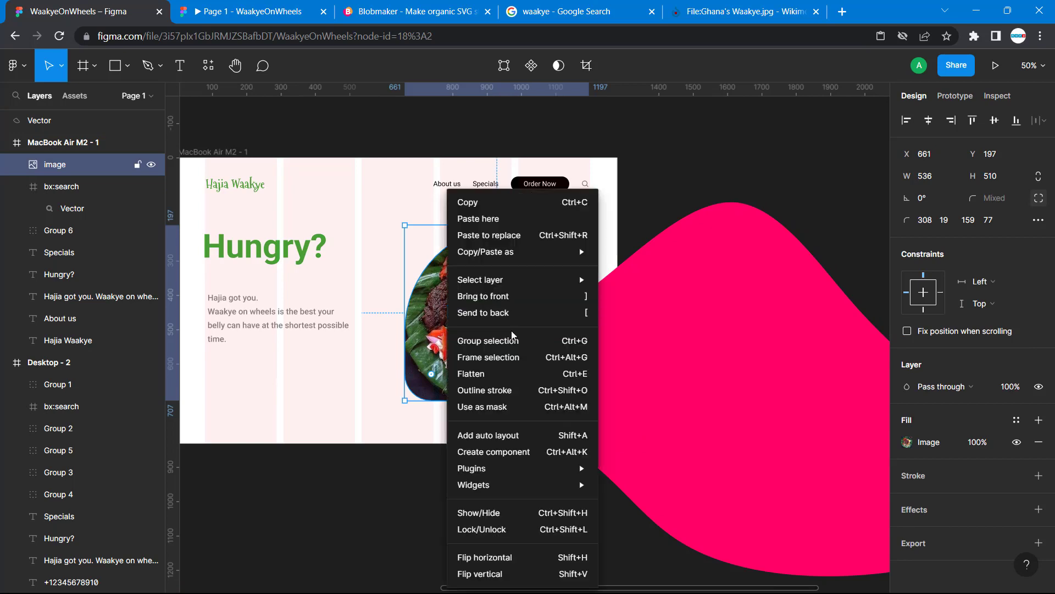
click(535, 313)
click(555, 474)
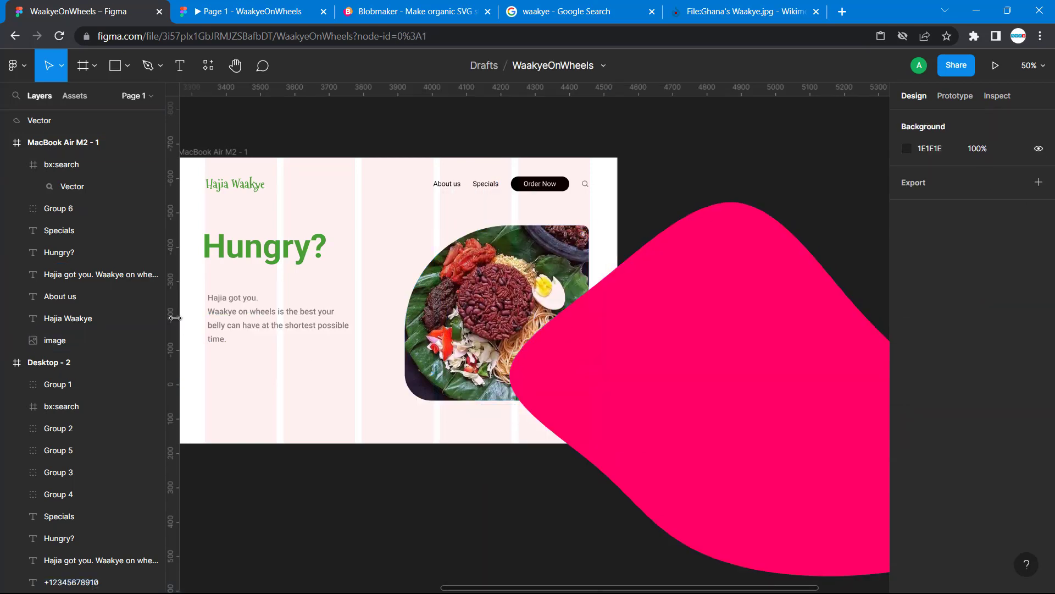
Nest the pink blob inside the MacBook Air M2 - 1 frame just above the image layer and move it to X 806, Y 65
click(706, 307)
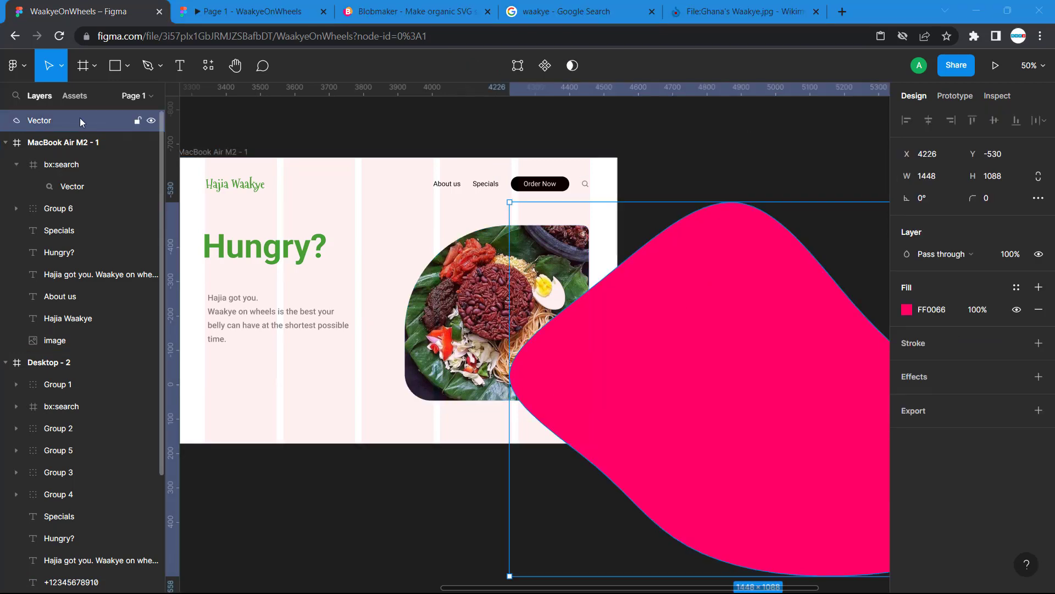
drag(80, 117, 61, 356)
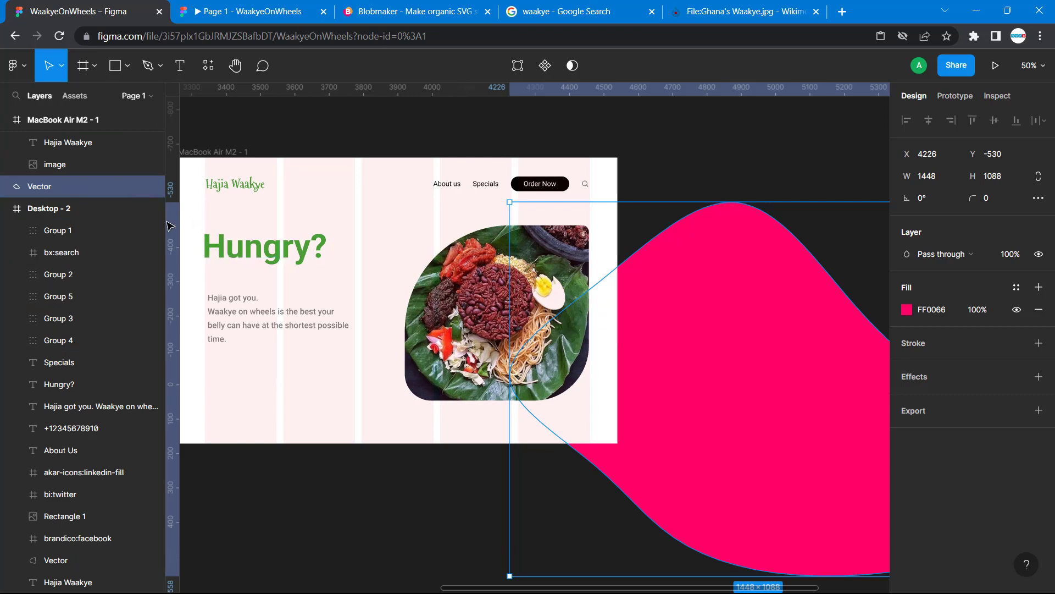
drag(85, 186, 85, 159)
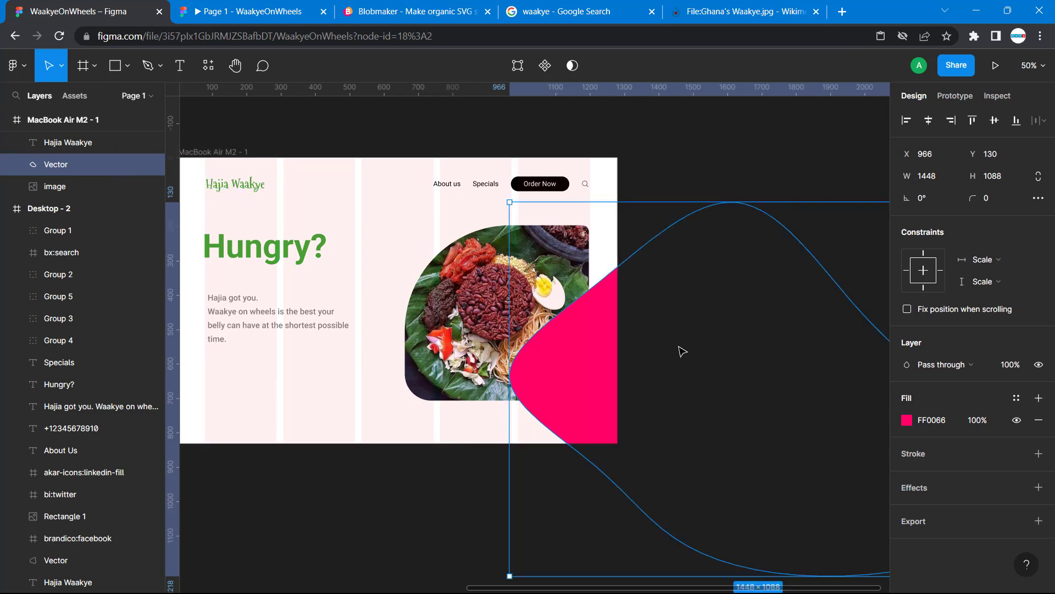
drag(569, 353, 514, 333)
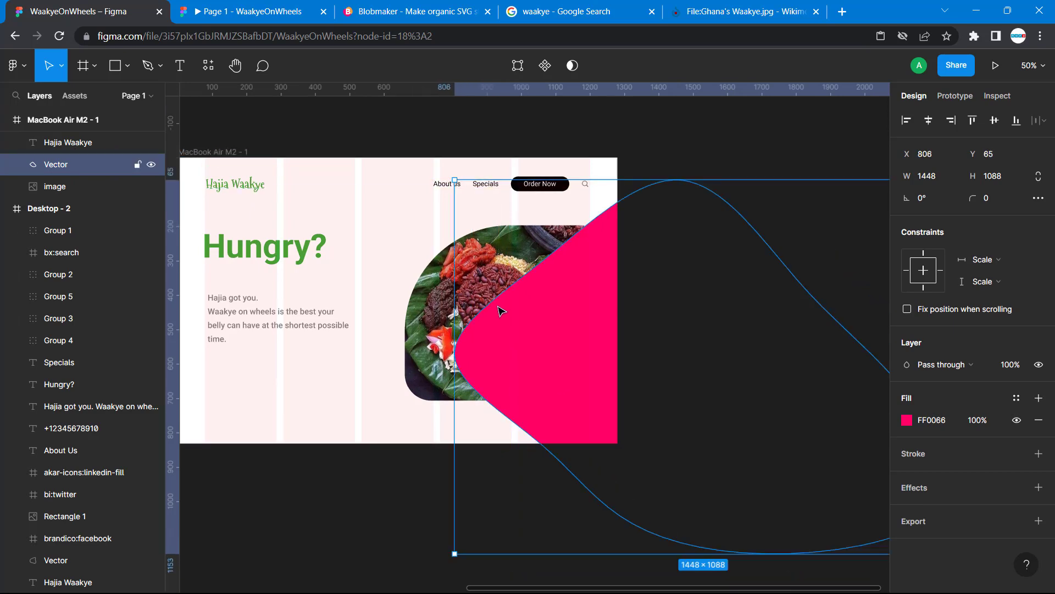
Reorder the image layer above the pink blob within the MacBook Air M2 - 1 frame
click(428, 283)
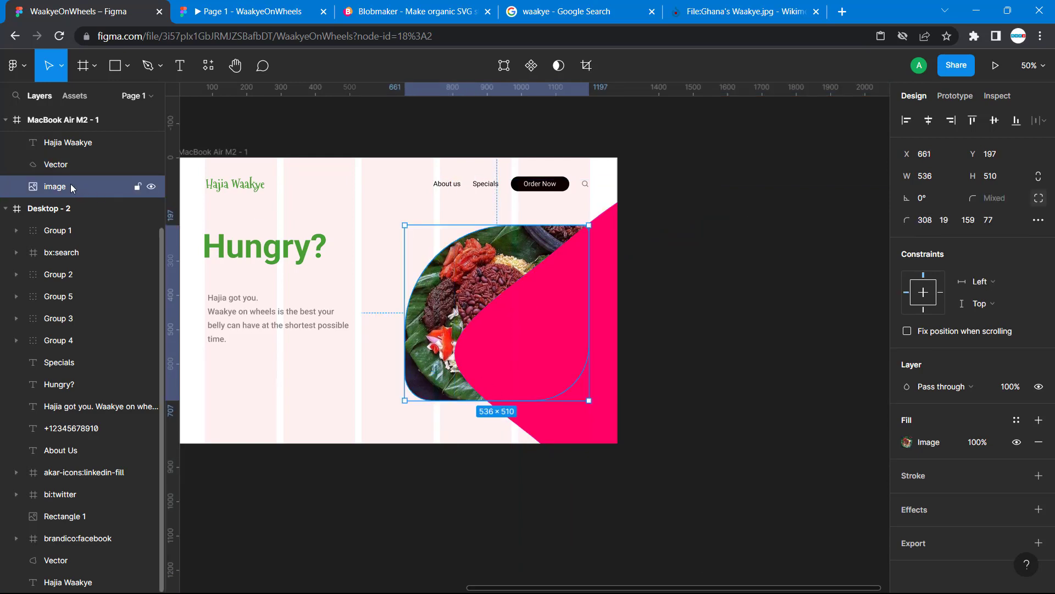
drag(73, 188, 67, 162)
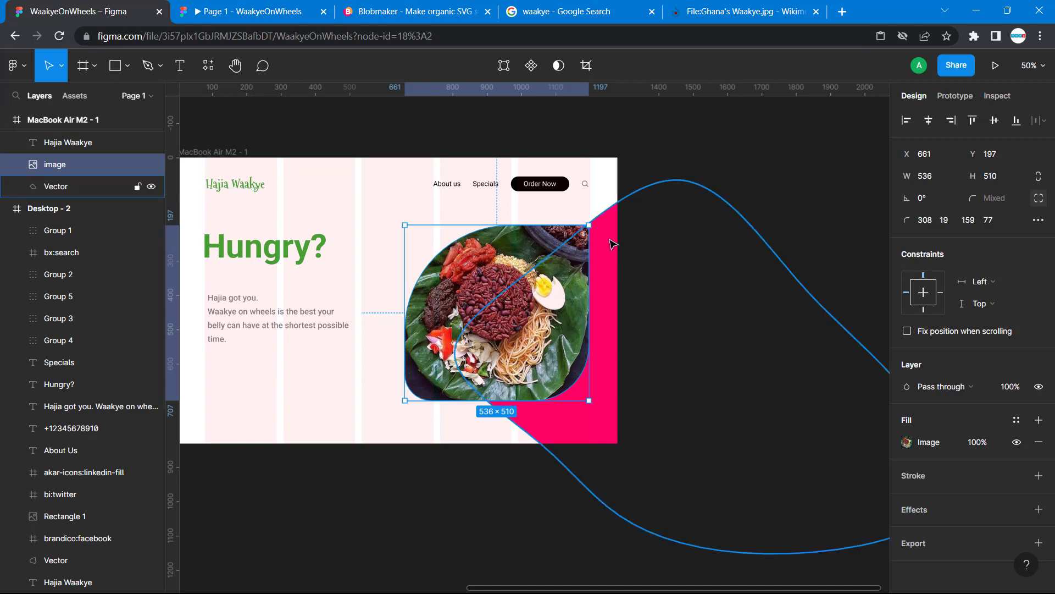
right_click(437, 255)
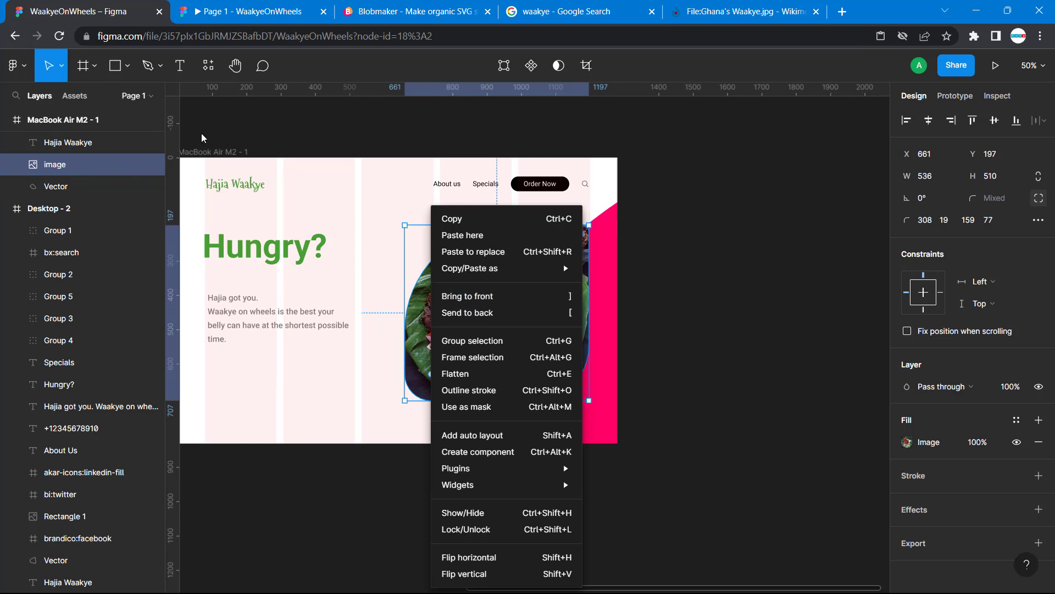
click(252, 133)
Rename the pink shape's Vector layer as blob and move the shape behind the photo to X 556, Y -76
click(610, 238)
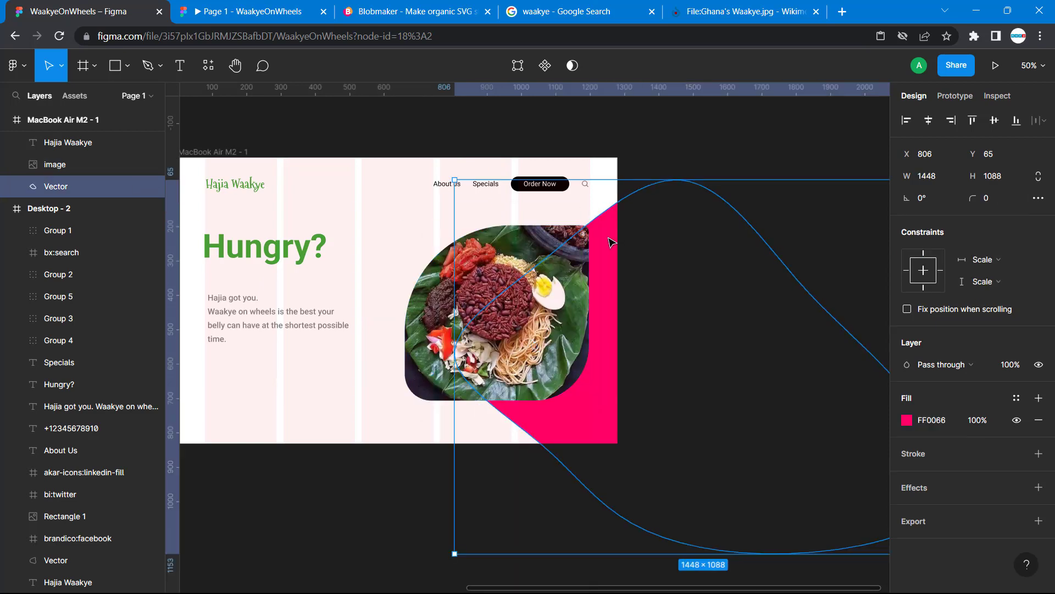
double_click(68, 188)
text(blob)
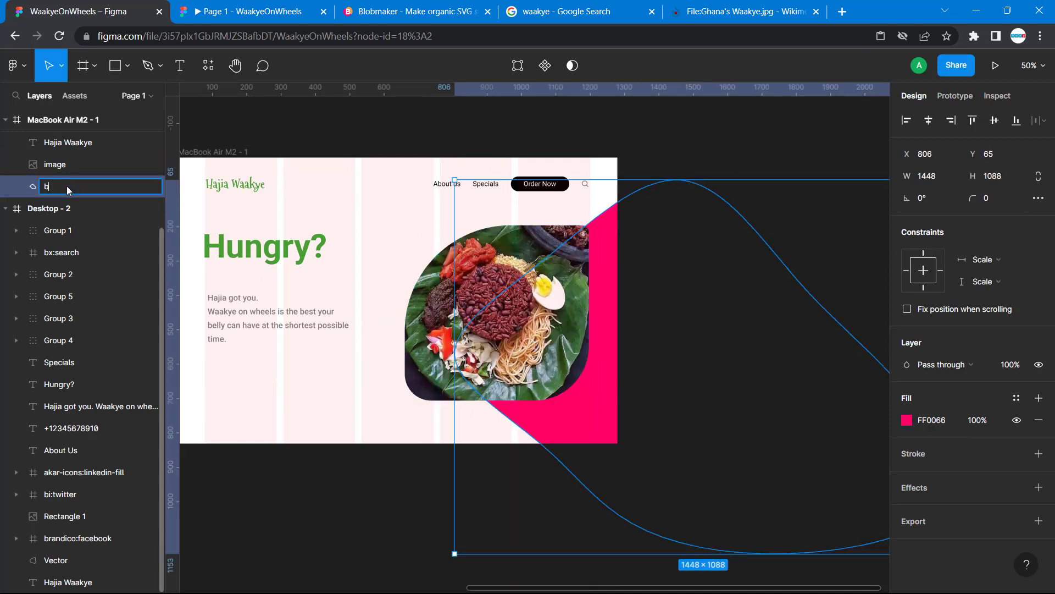
click(206, 132)
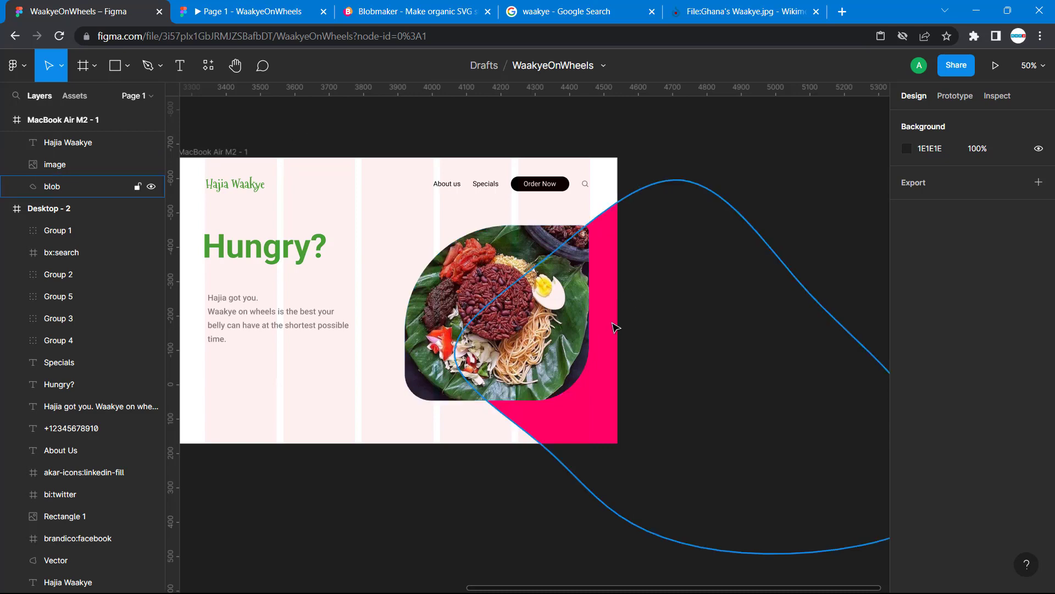
drag(615, 328, 527, 278)
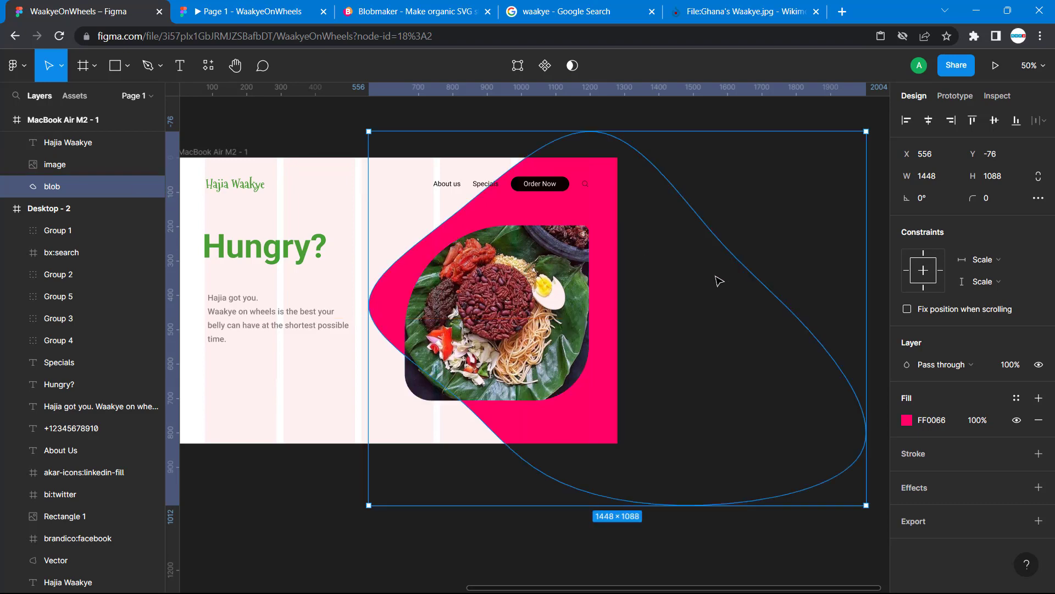
Compare the MacBook Air M2 - 1 and Desktop - 2 screens in the prototype preview, and return to the design file
click(304, 144)
click(267, 10)
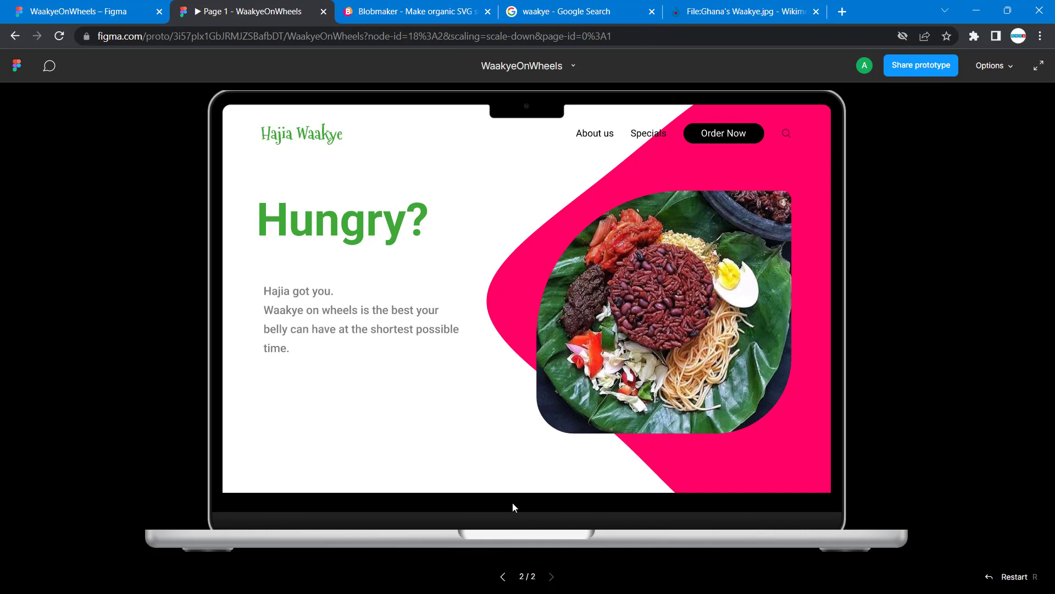
click(505, 577)
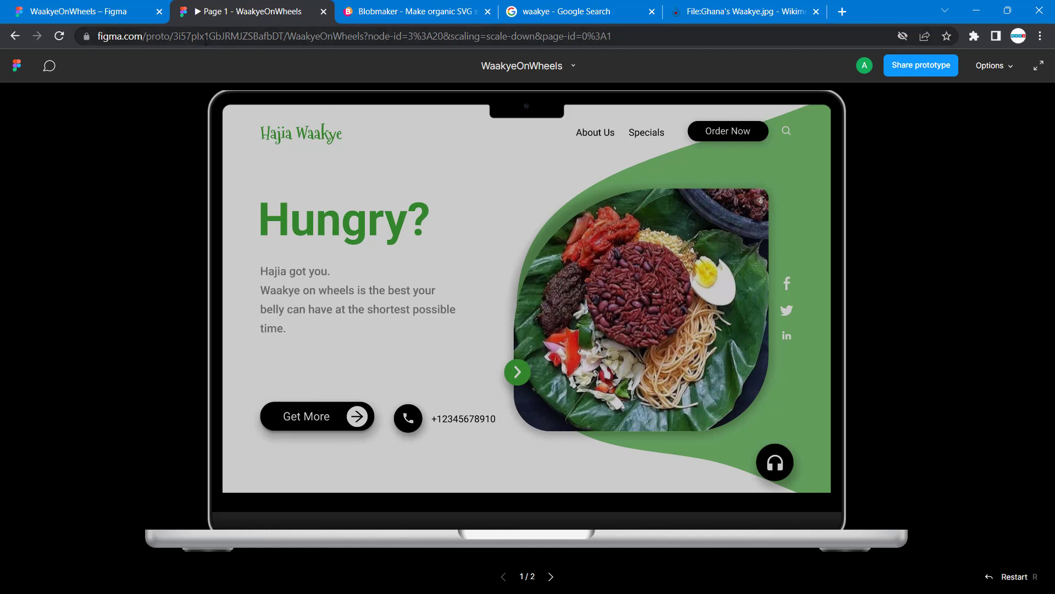
click(551, 577)
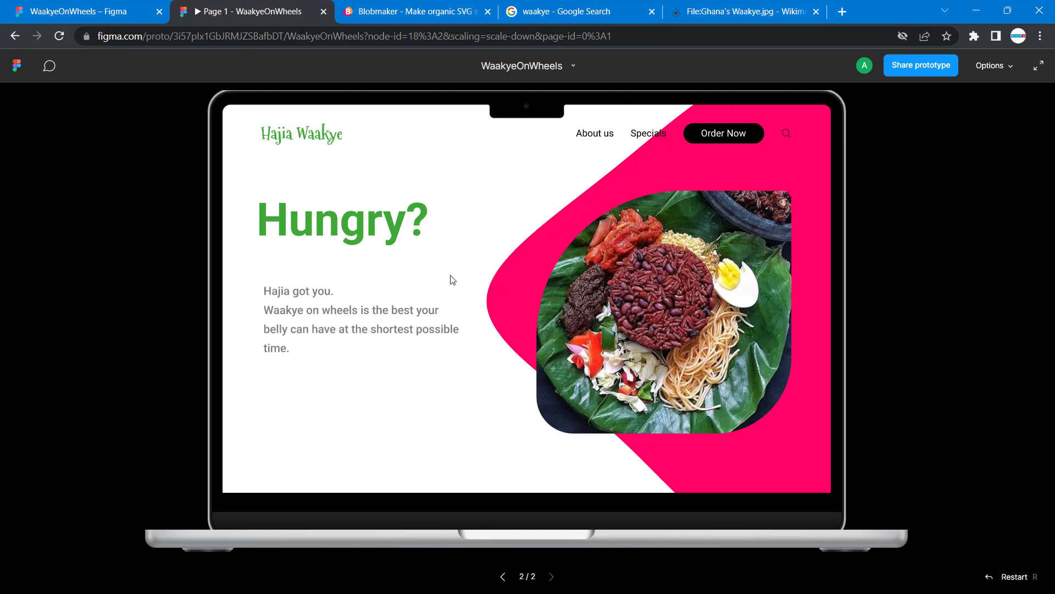
click(105, 17)
scroll(351, 254, left, 10)
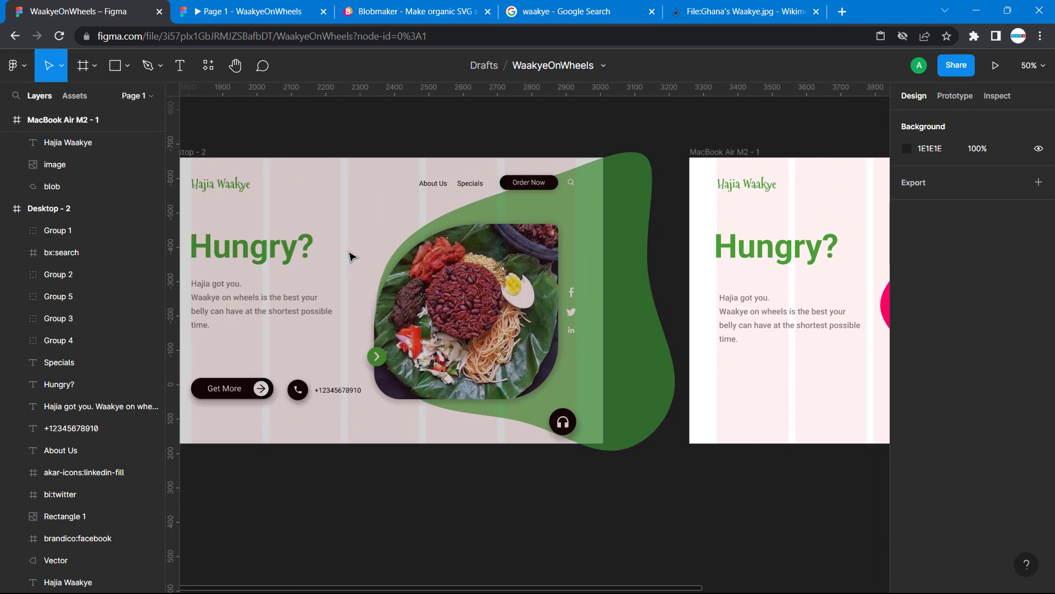
Move the bx:search layer down to sit just above the image layer in the MacBook Air M2 - 1 frame
scroll(351, 255, right, 5)
scroll(353, 256, right, 8)
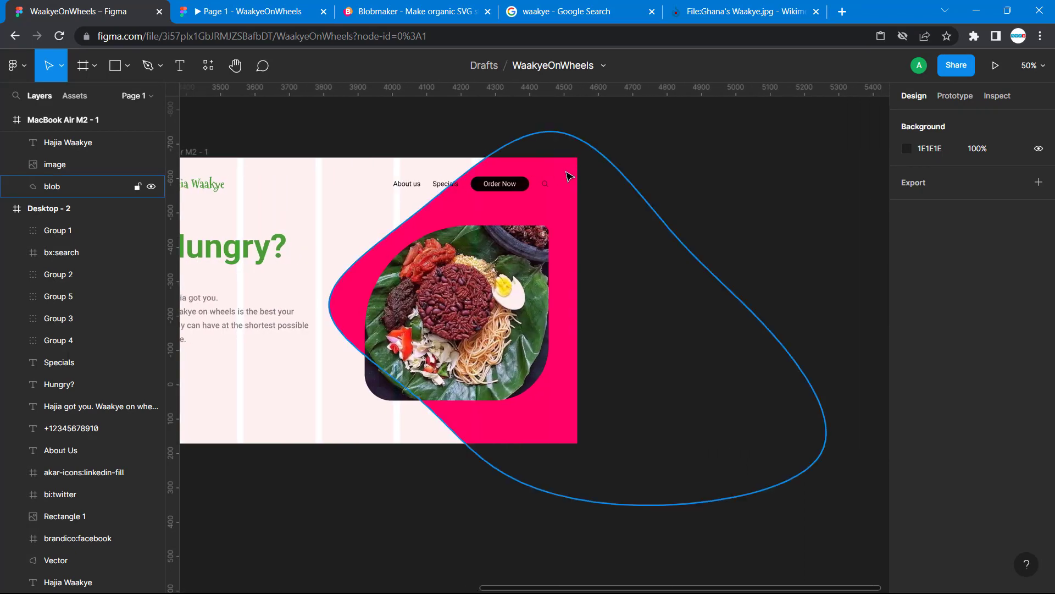
click(546, 184)
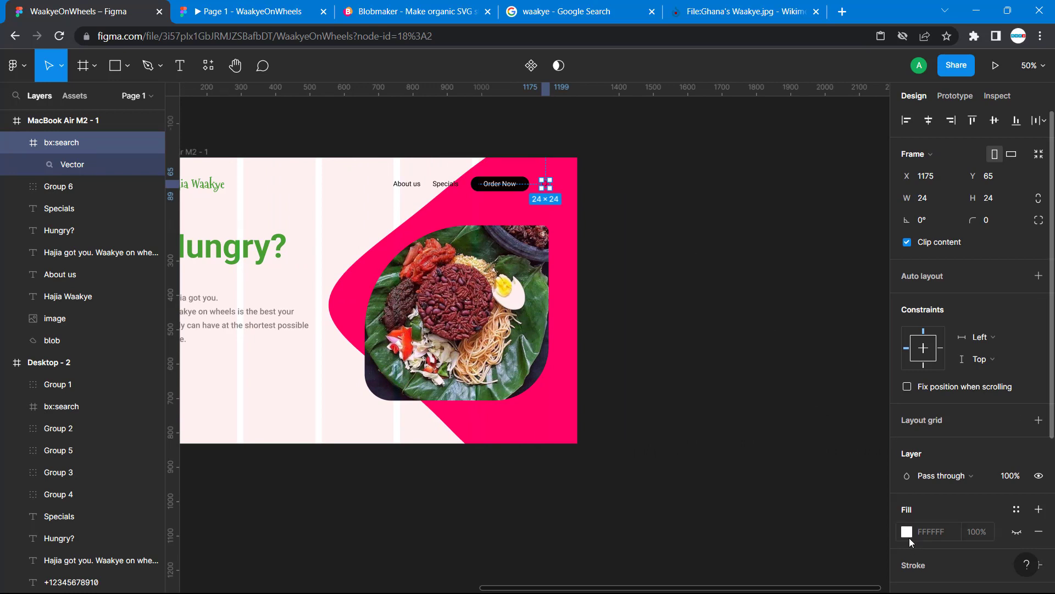
click(704, 295)
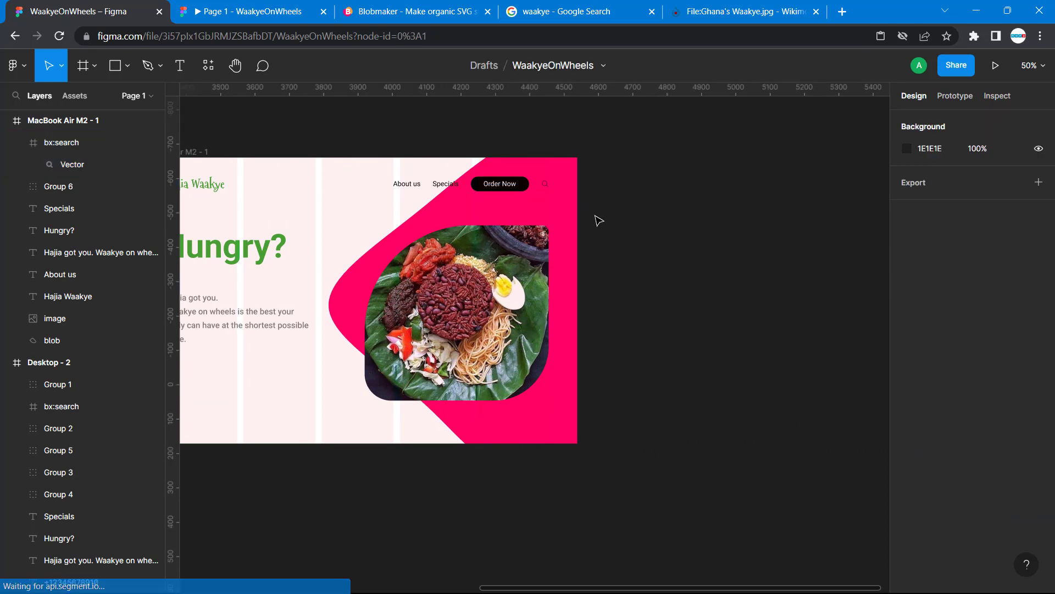
click(546, 186)
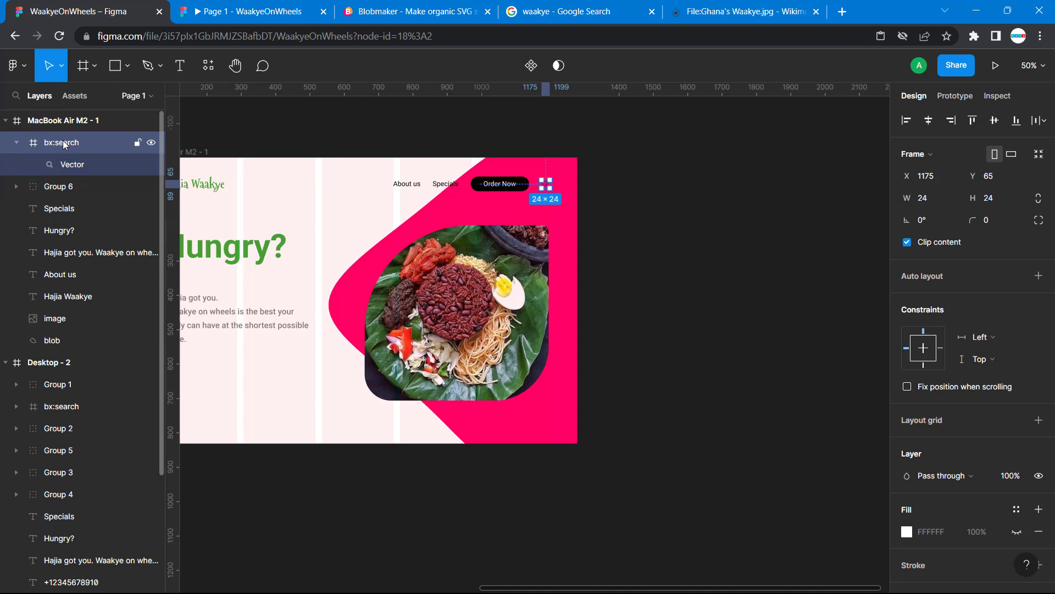
drag(65, 145, 70, 311)
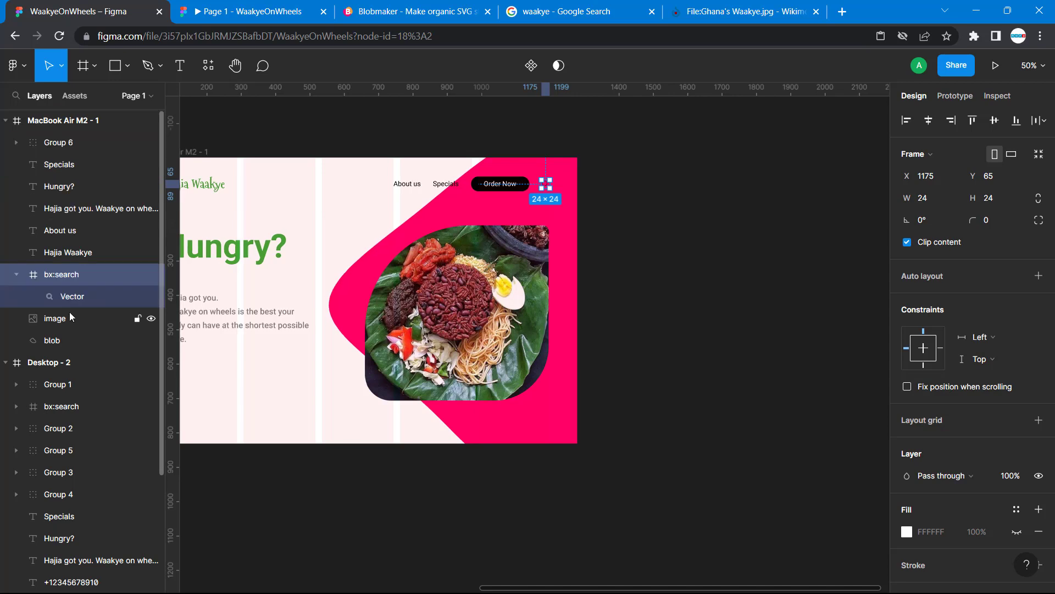
click(790, 243)
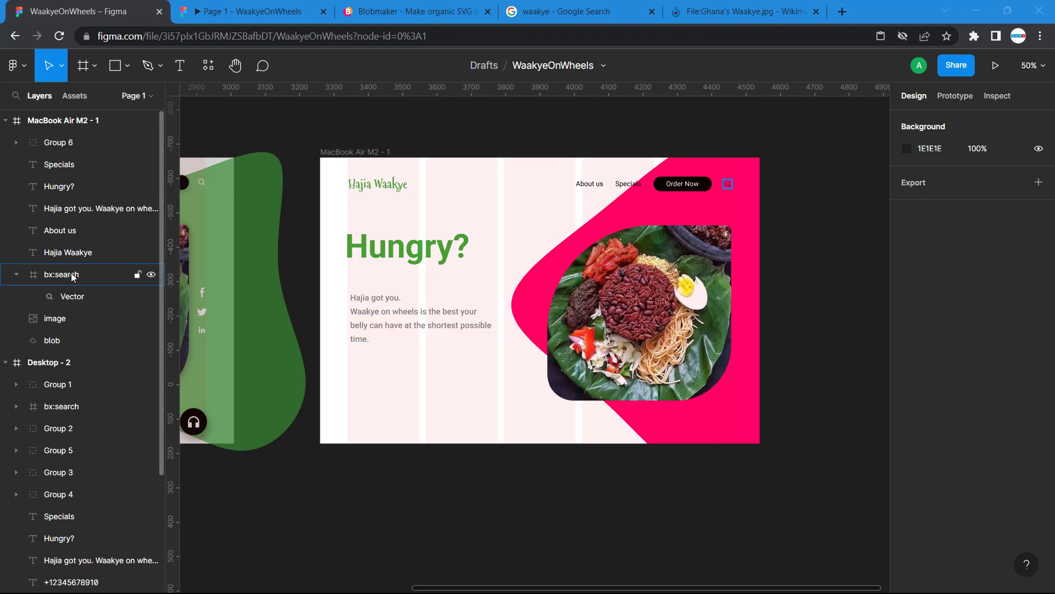
click(285, 463)
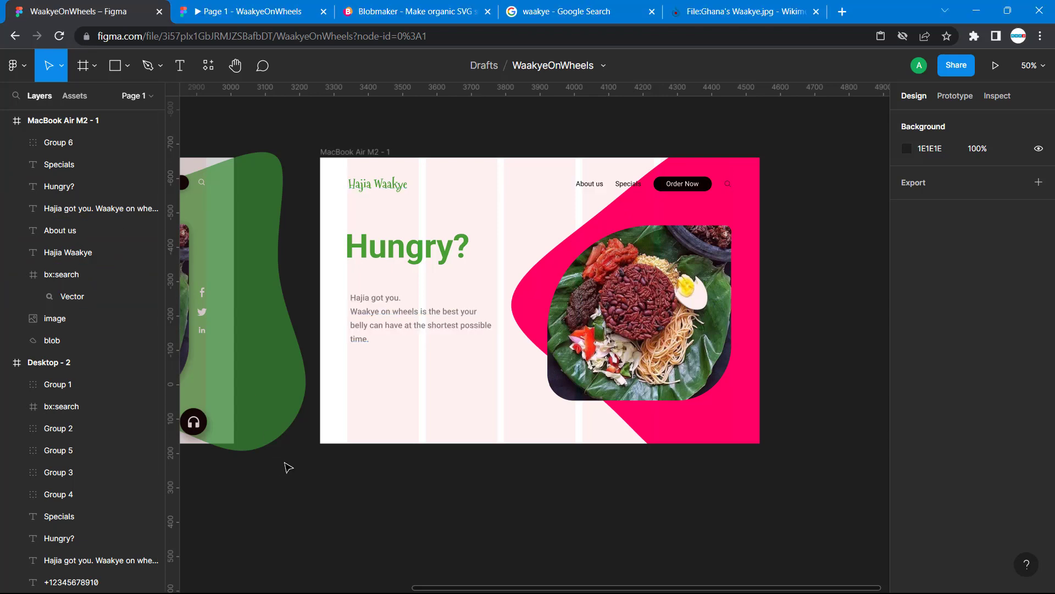
Set the opacity of the search icon's 000000 selection colour to 100% in the MacBook Air M2 - 1 frame
key(ctrl+z)
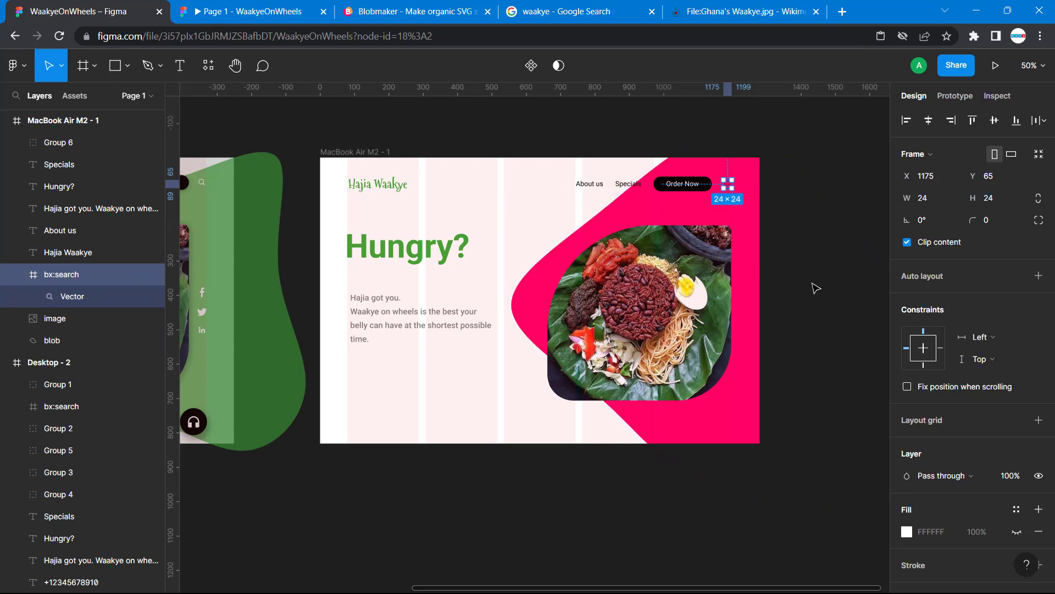
scroll(956, 453, down, 4)
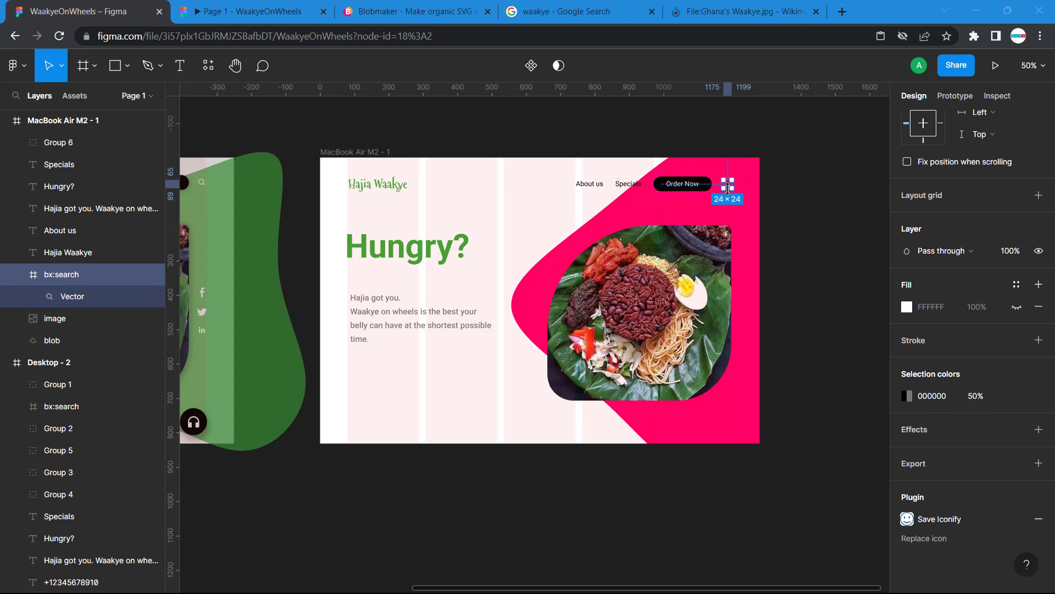
click(978, 397)
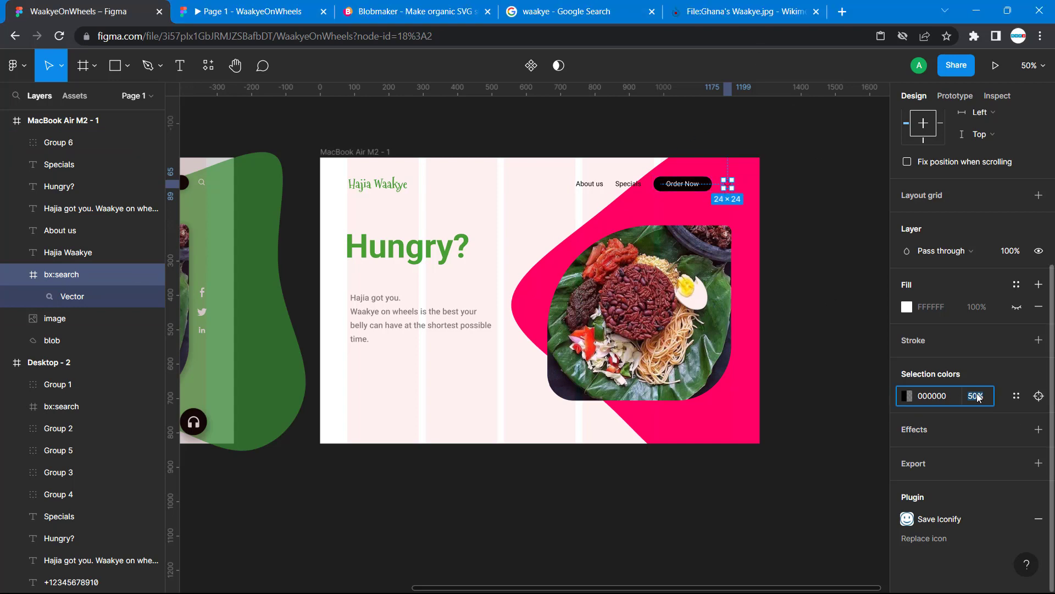
text(100)
key(Return)
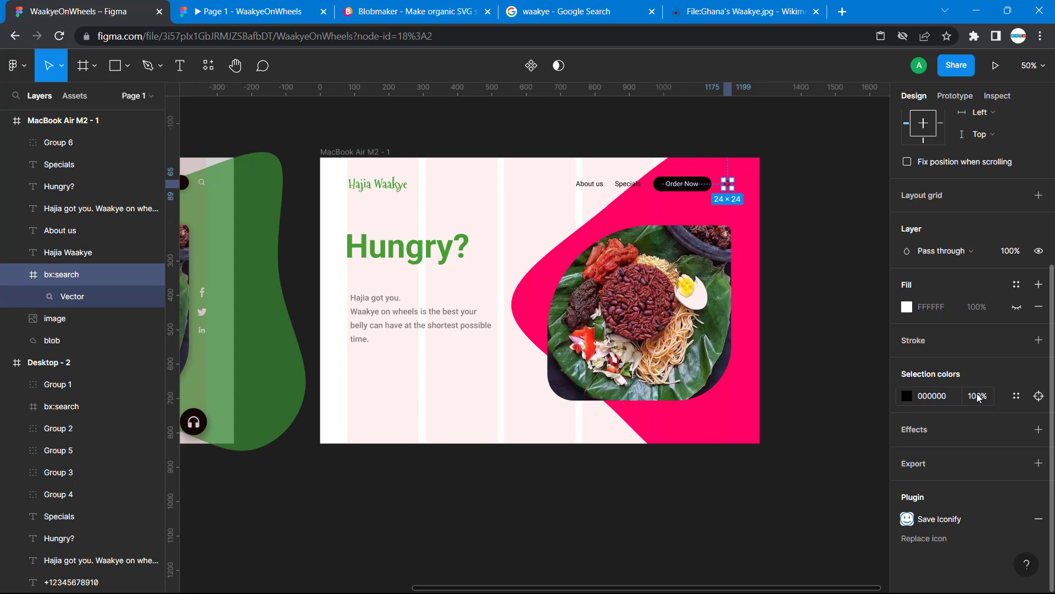
Change the search icon's selection colour to white FFFFFF in the MacBook Air M2 - 1 header
click(790, 278)
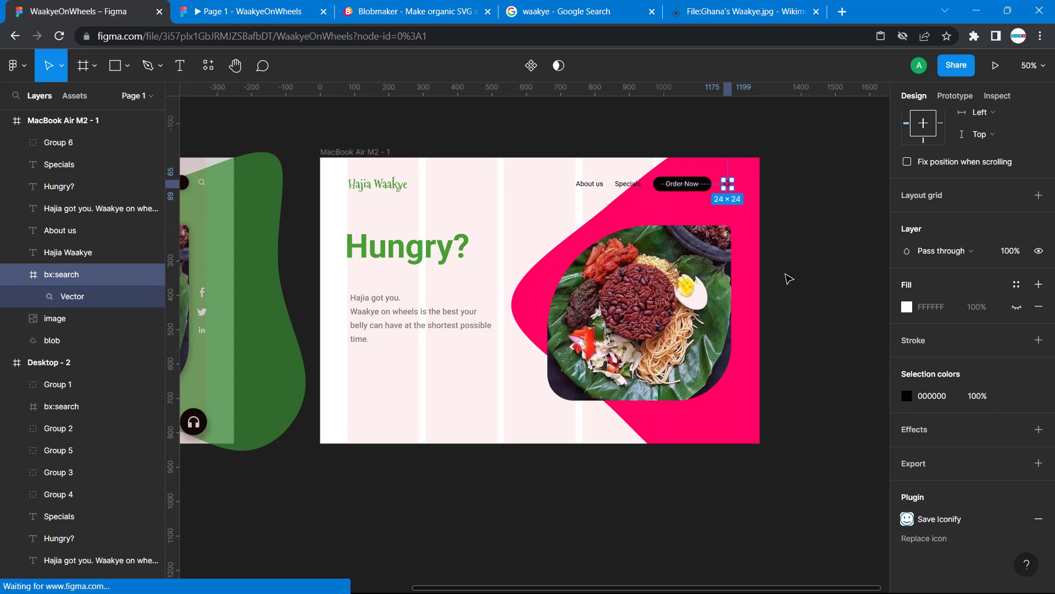
click(728, 185)
scroll(933, 500, down, 4)
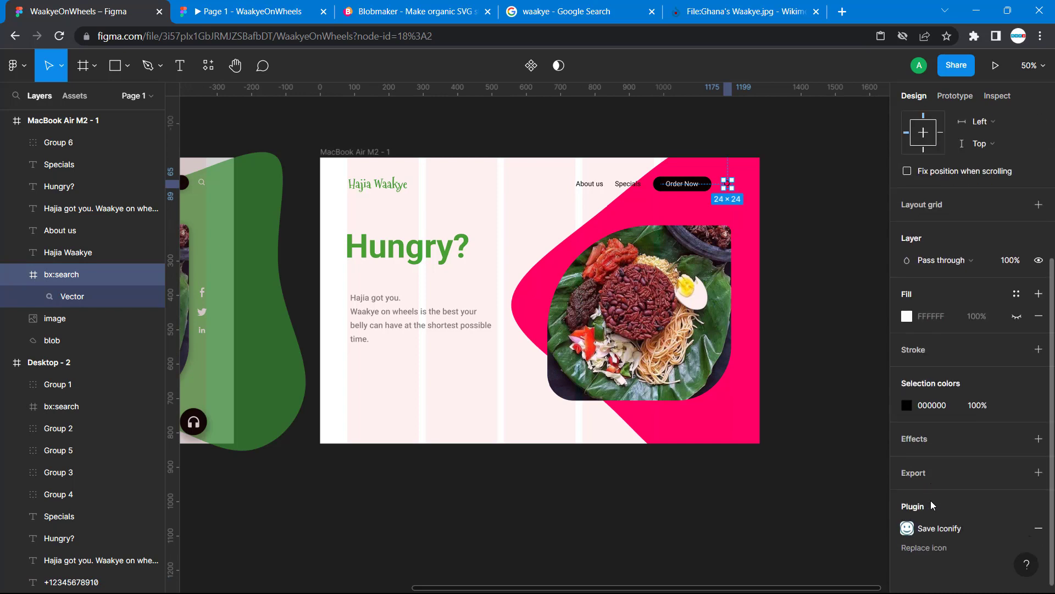
click(907, 396)
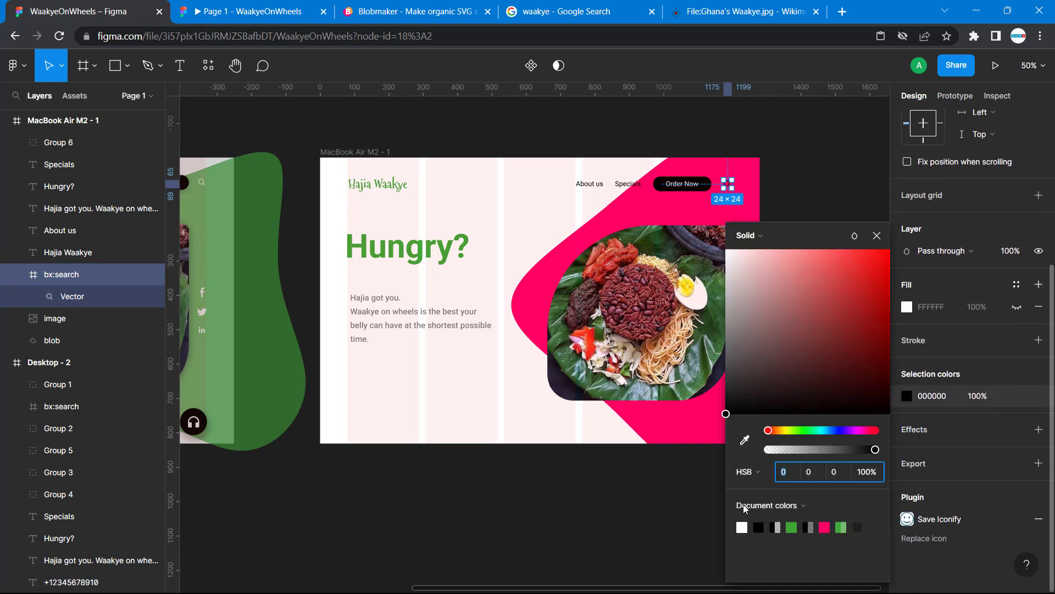
click(810, 174)
click(729, 185)
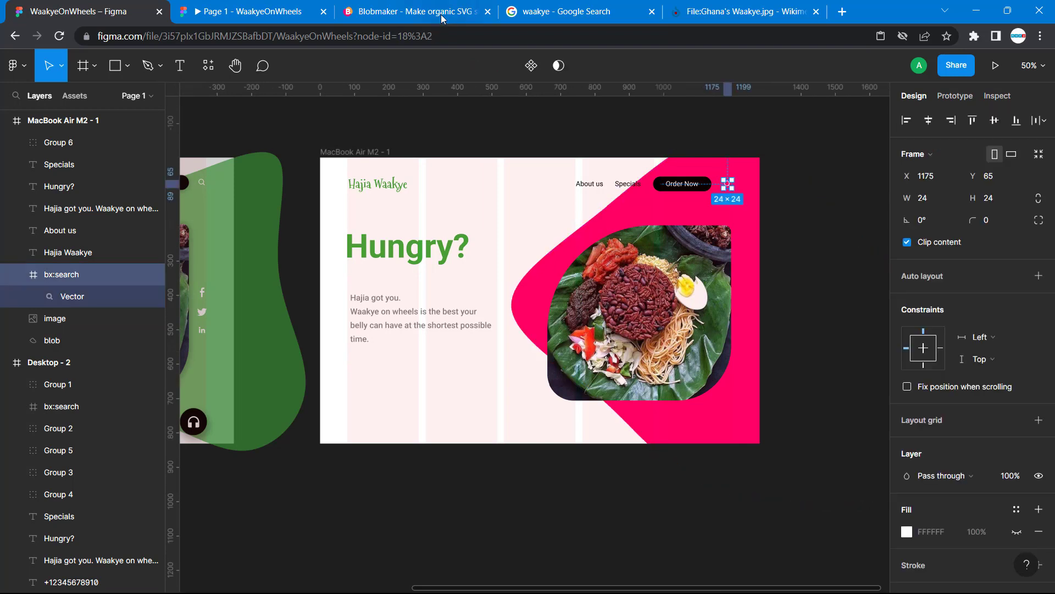
Recolour the pink blob with the green document colour 40A837 and check the screen in the prototype preview
click(756, 265)
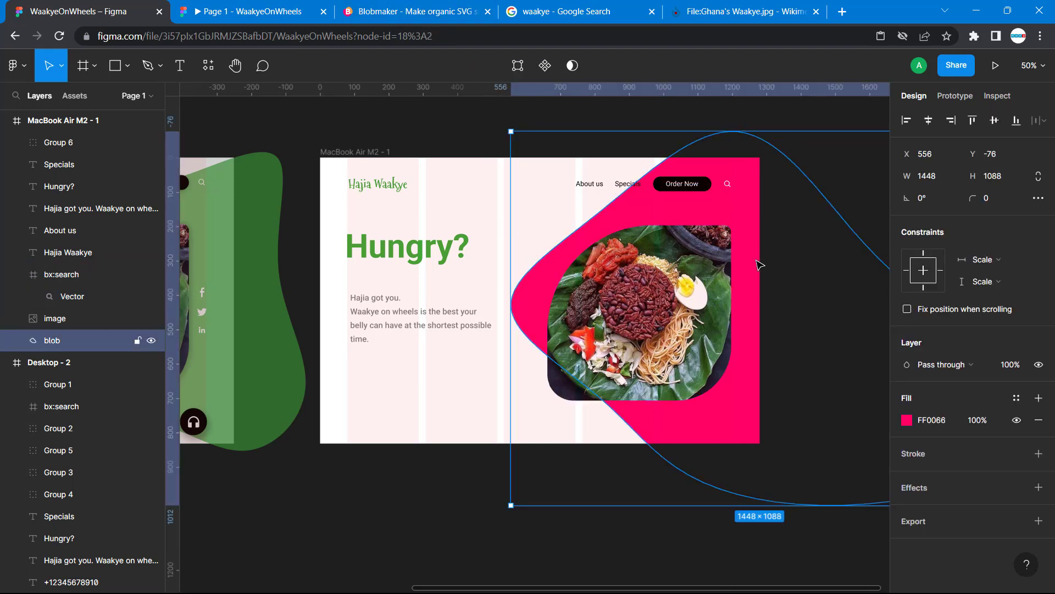
click(907, 419)
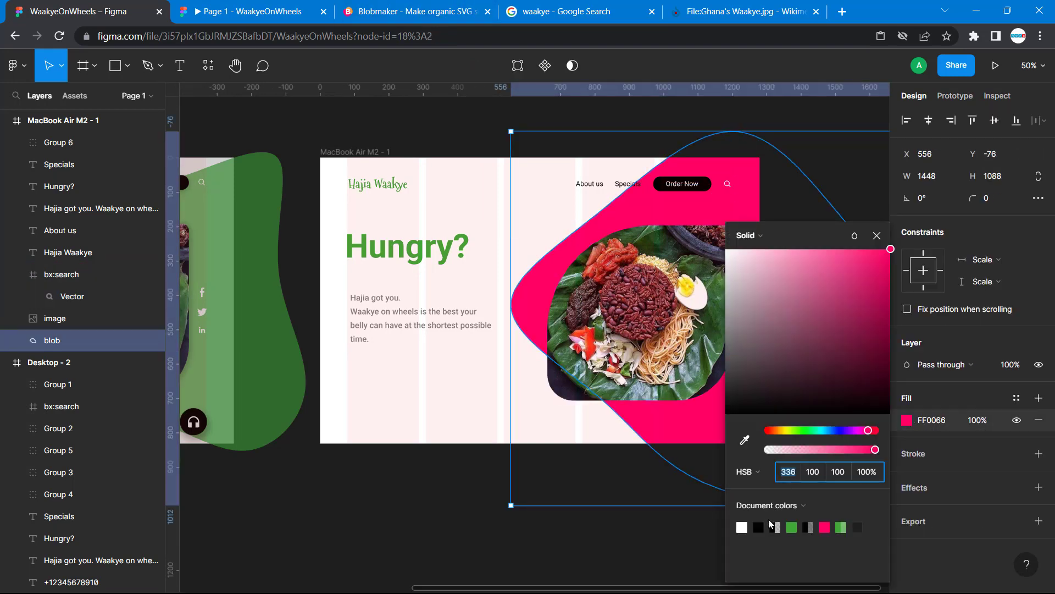
click(796, 527)
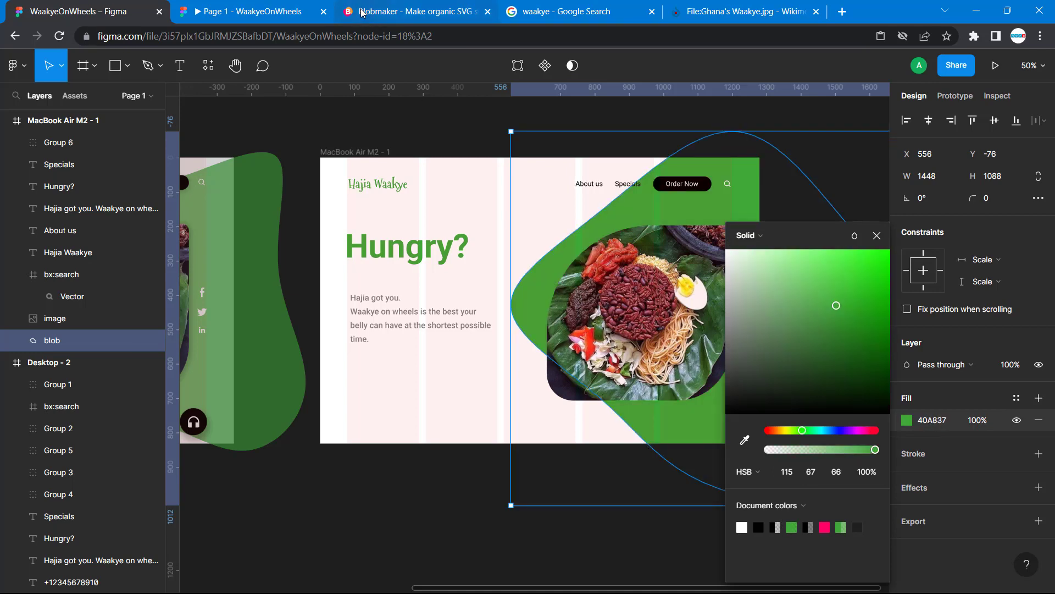
click(275, 8)
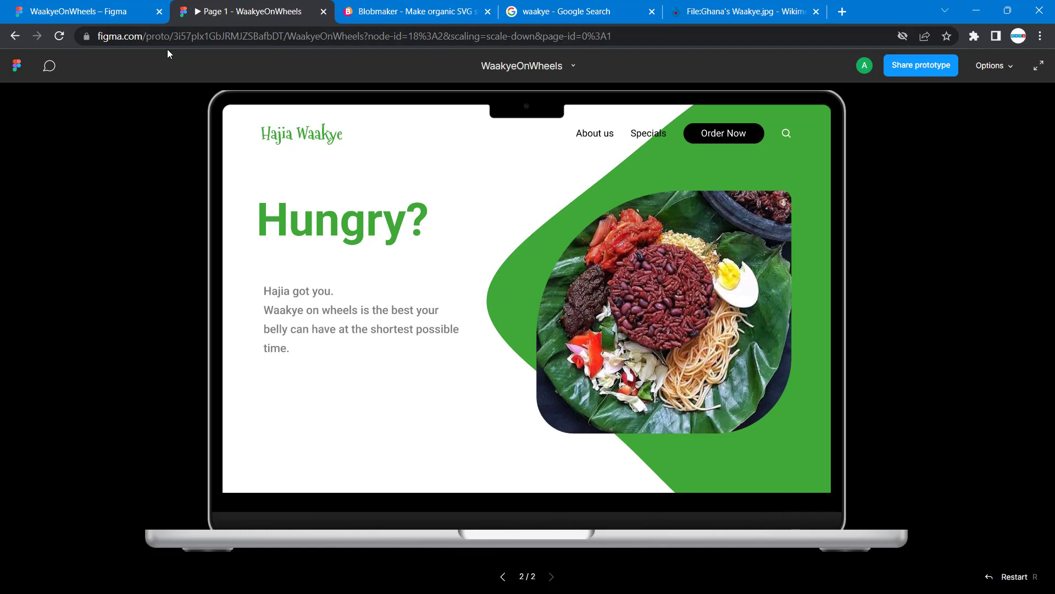
click(18, 5)
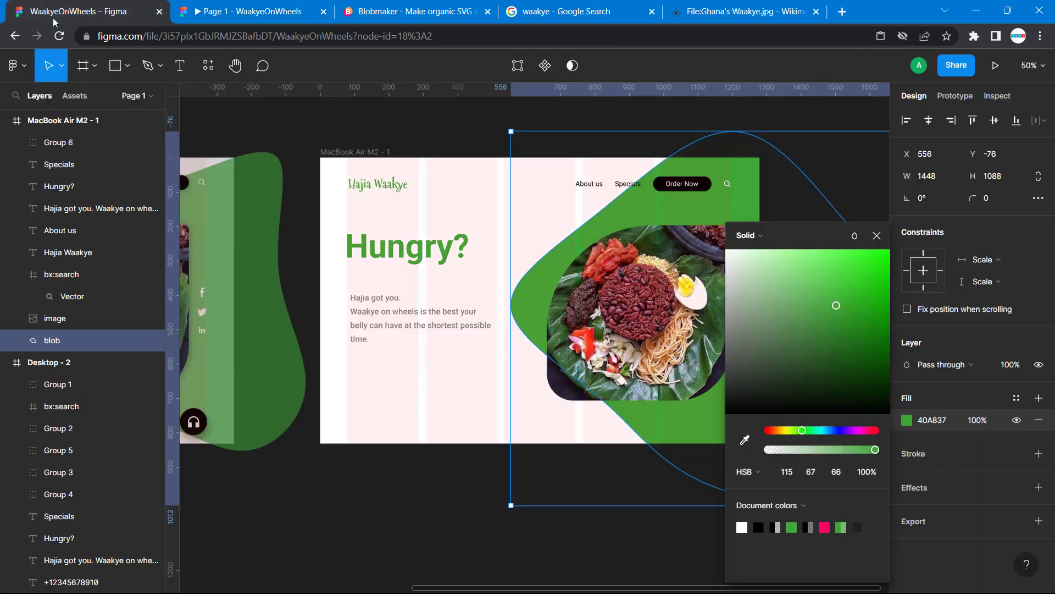